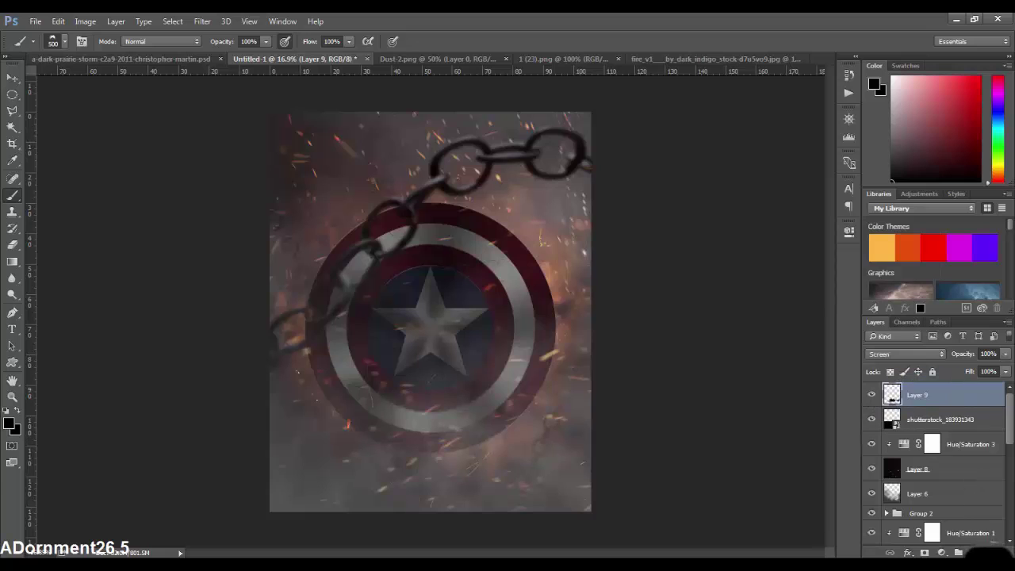
Paint a trial black stroke across the poster's bottom and pick a 45 px brush.
left_click(418, 451)
mouse_move(492, 444)
left_mouse_down()
mouse_move(365, 448)
mouse_move(427, 451)
left_mouse_up()
right_click(427, 451)
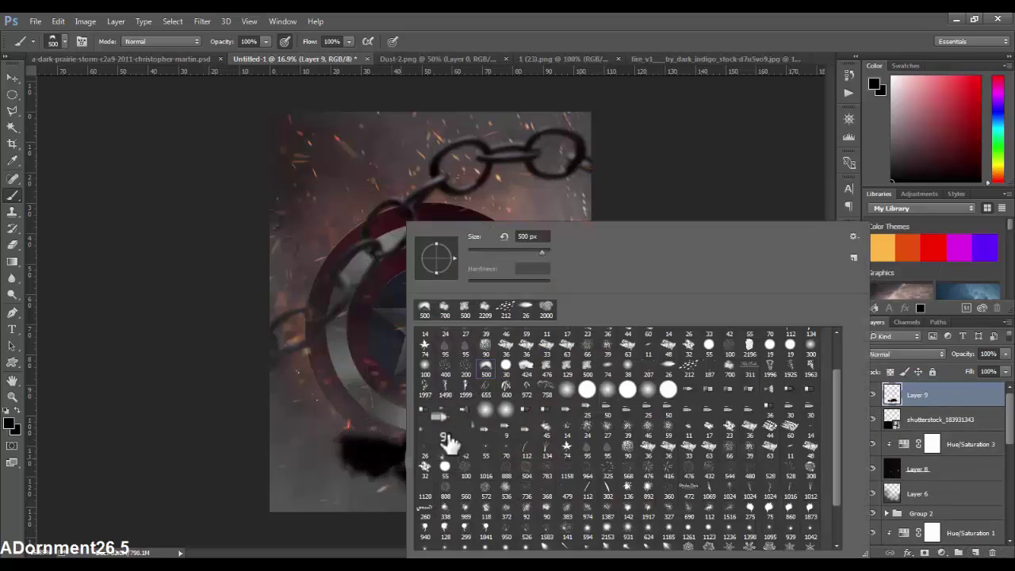
scroll(459, 404, "up", 2)
scroll(464, 396, "up", 1)
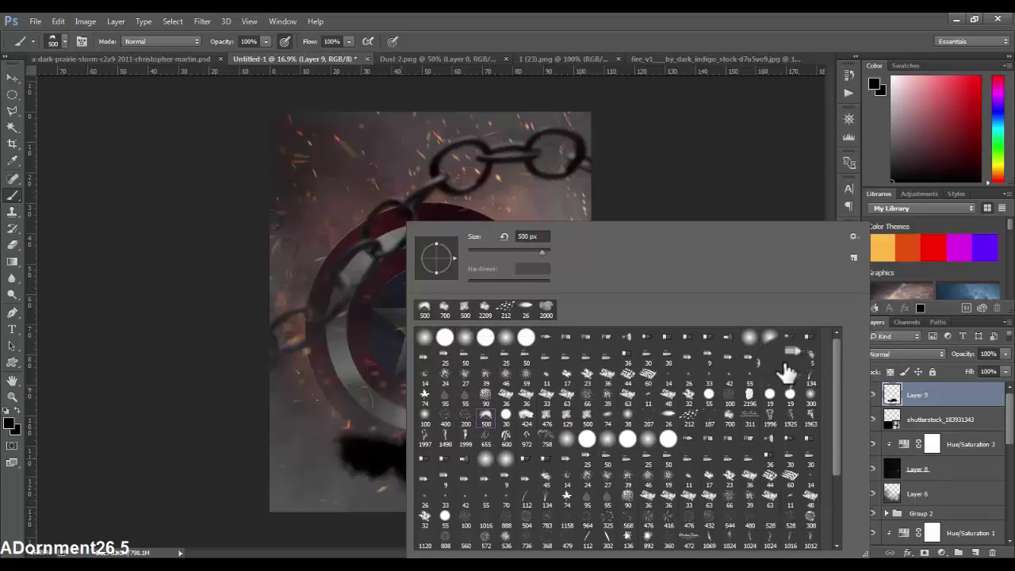
double_click(810, 353)
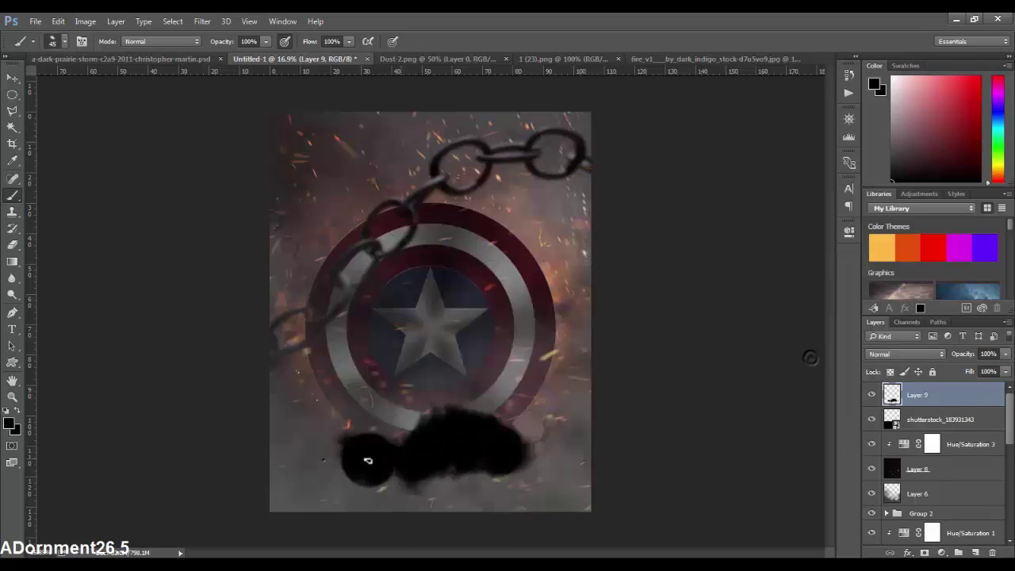
Work through the brush presets to load the 4241 px smoke brush.
right_click(419, 392, "ctrl")
right_click(495, 423)
scroll(597, 475, "down", 2)
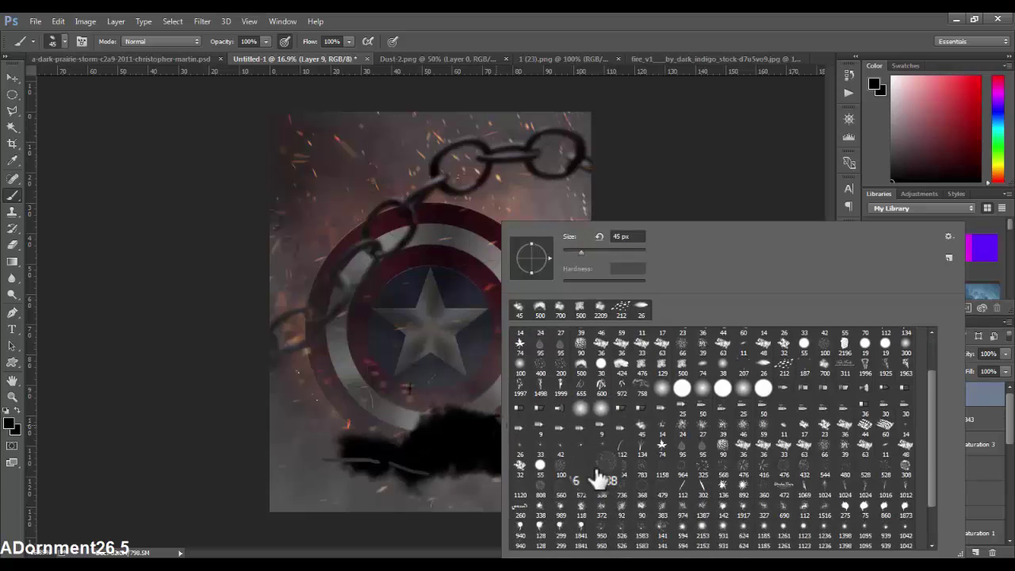
scroll(600, 474, "down", 2)
double_click(639, 516)
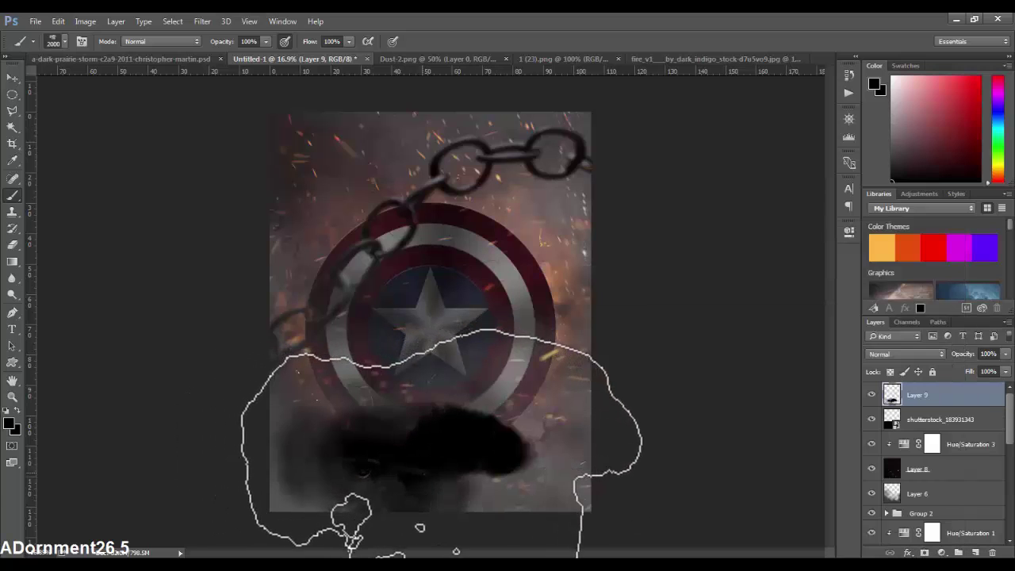
right_click(945, 540)
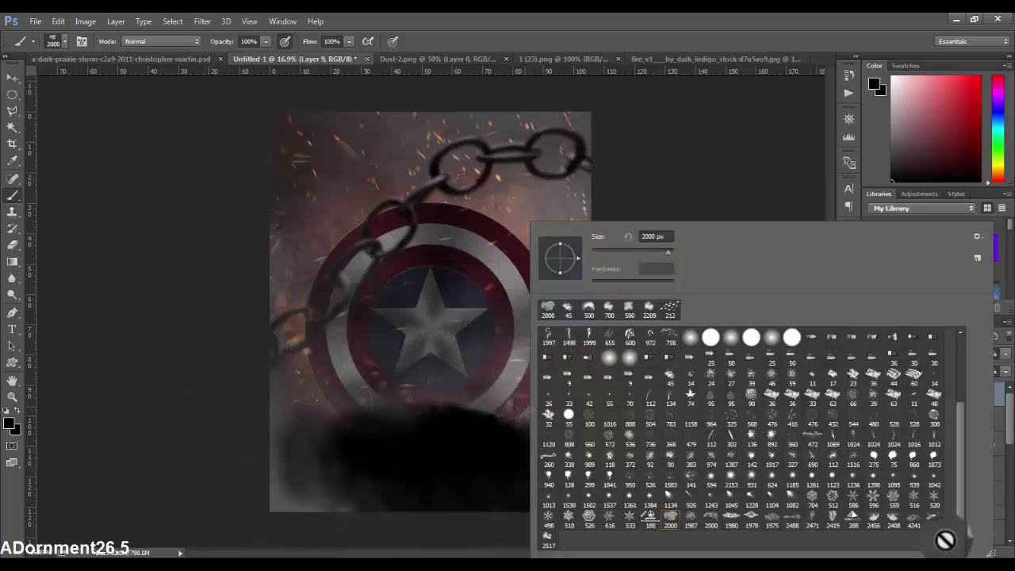
double_click(934, 525)
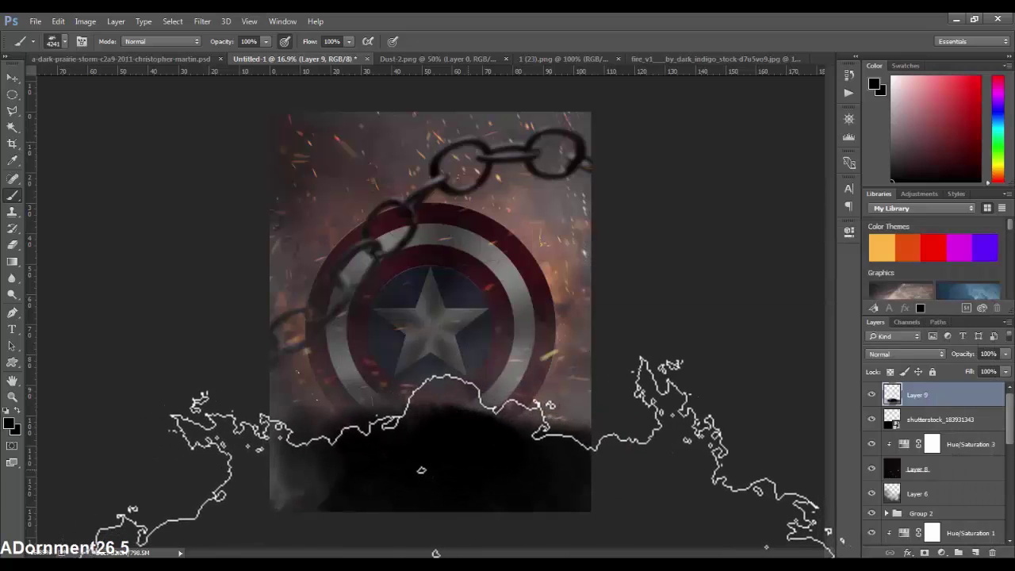
Undo the black blob and paint smoke along the poster's bottom, trying another blend mode.
key("ctrl+z")
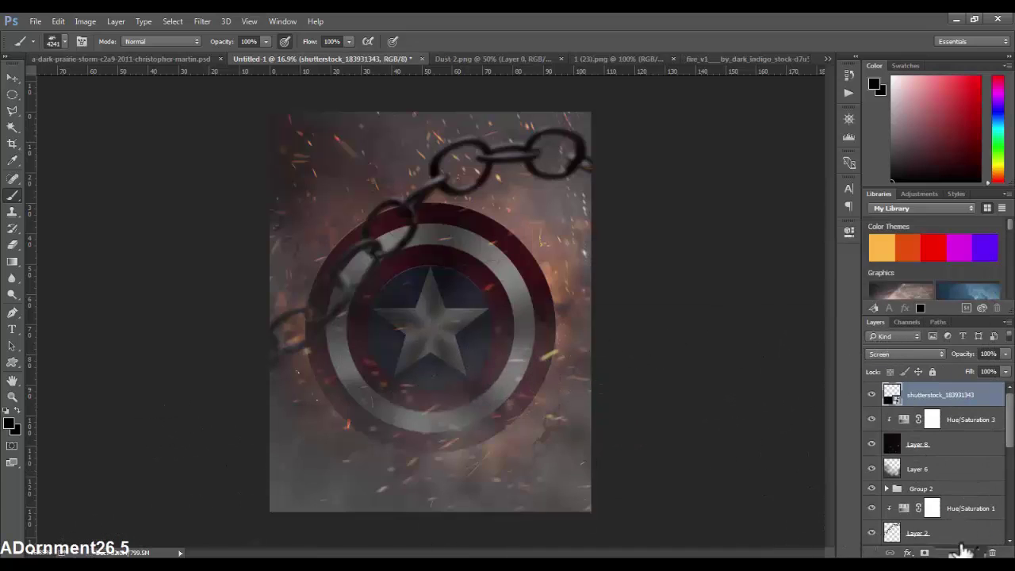
mouse_move(333, 436)
left_mouse_down()
mouse_move(373, 444)
mouse_move(555, 428)
mouse_move(650, 396)
mouse_move(369, 441)
mouse_move(353, 418)
mouse_move(366, 406)
mouse_move(484, 421)
mouse_move(480, 428)
left_mouse_up()
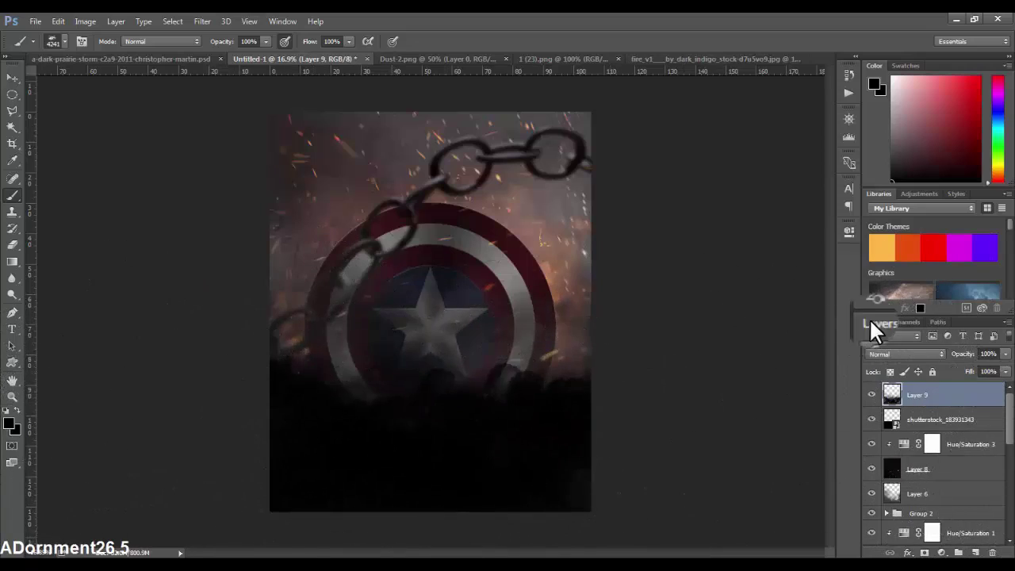
left_click(911, 355)
left_click(872, 294)
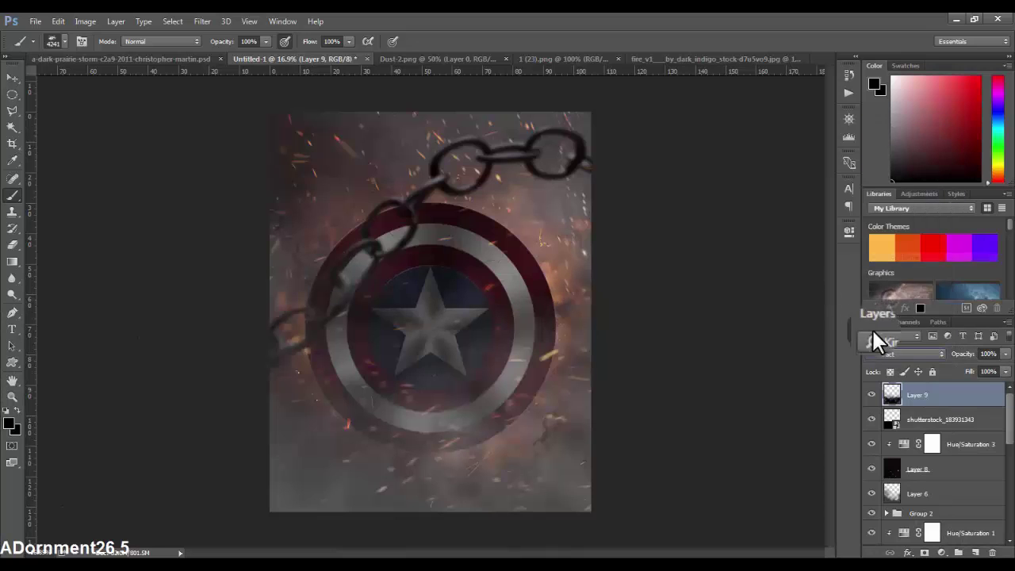
Set the smoke layer to Linear Burn at 57% opacity and 48% fill.
scroll(886, 351, "up", 3)
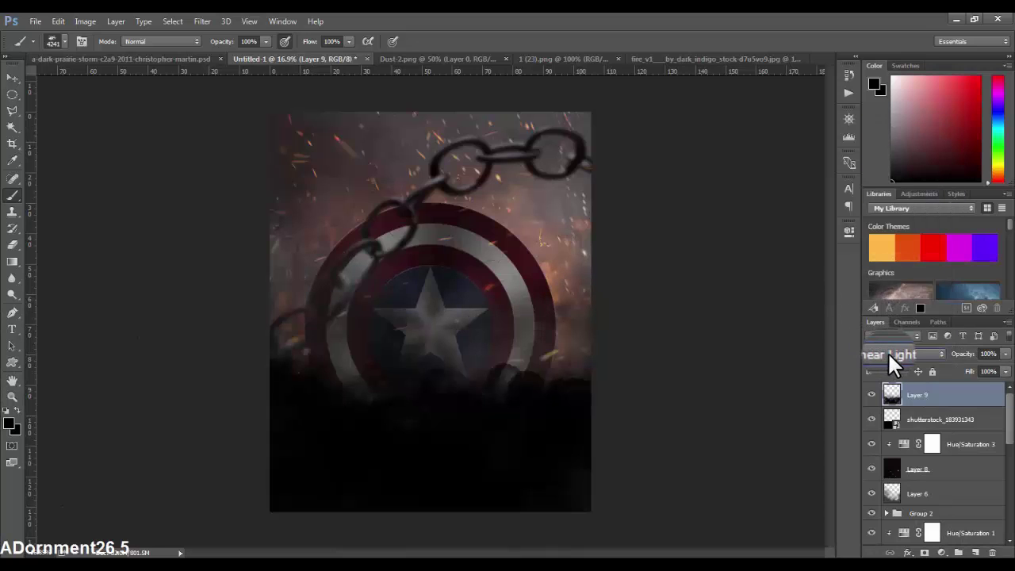
scroll(889, 352, "up", 1)
scroll(888, 353, "up", 1)
scroll(888, 353, "down", 1)
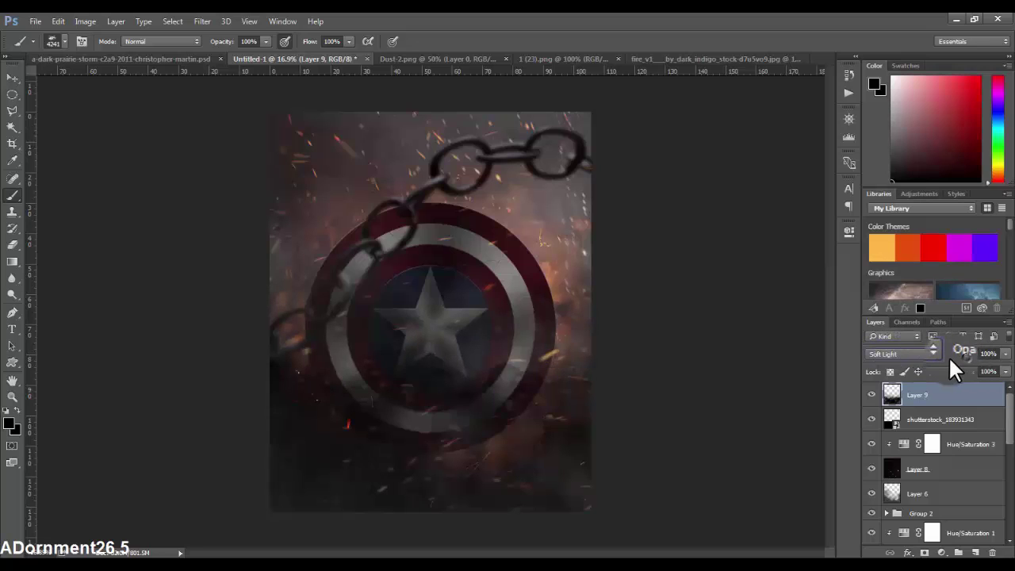
mouse_move(953, 354)
left_mouse_down()
mouse_move(942, 360)
mouse_move(954, 382)
left_mouse_up()
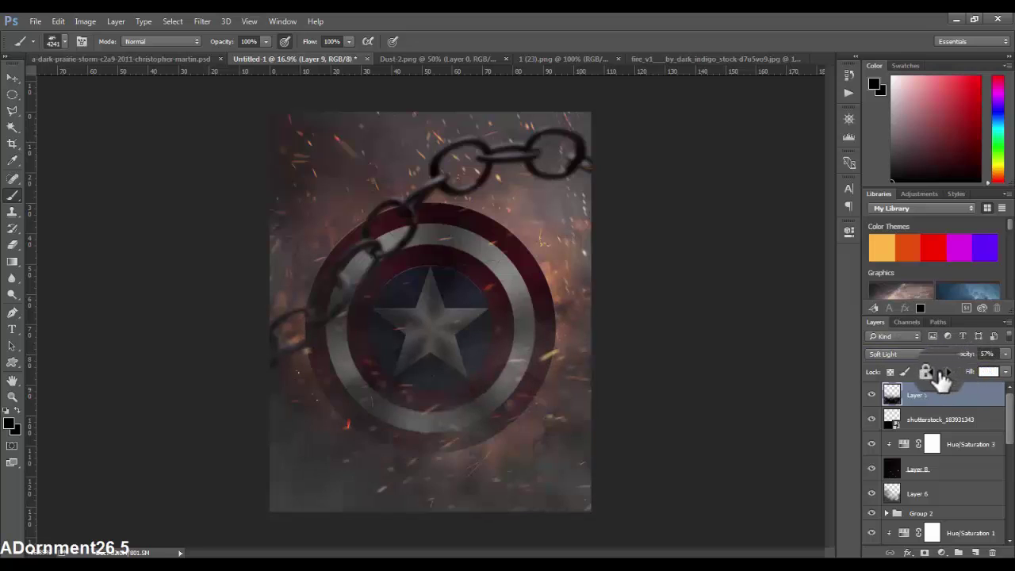
scroll(886, 350, "up", 3)
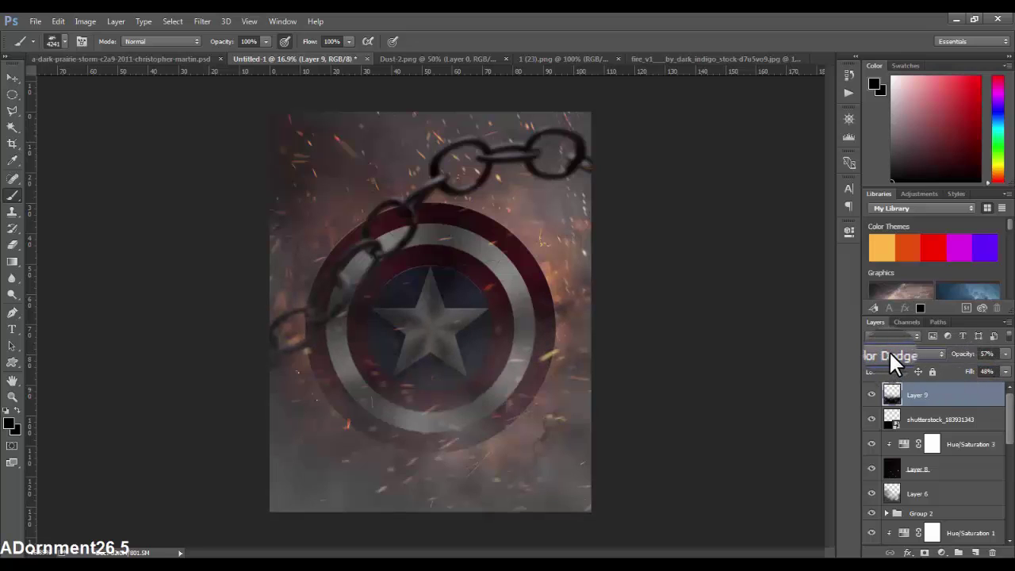
scroll(889, 350, "up", 4)
scroll(889, 351, "up", 1)
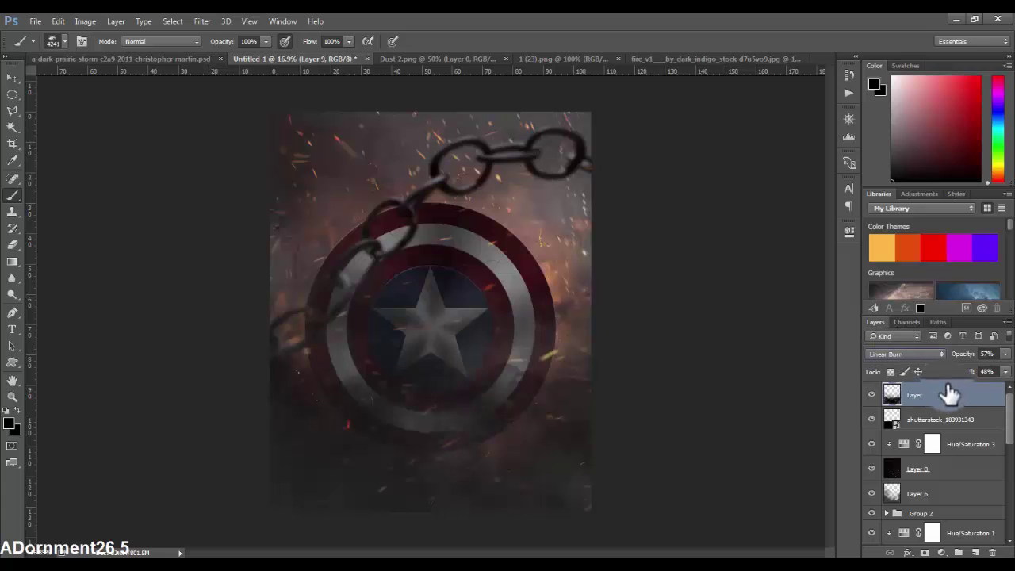
Delete the dark smoke Layer 9 from the layer stack.
key("Delete")
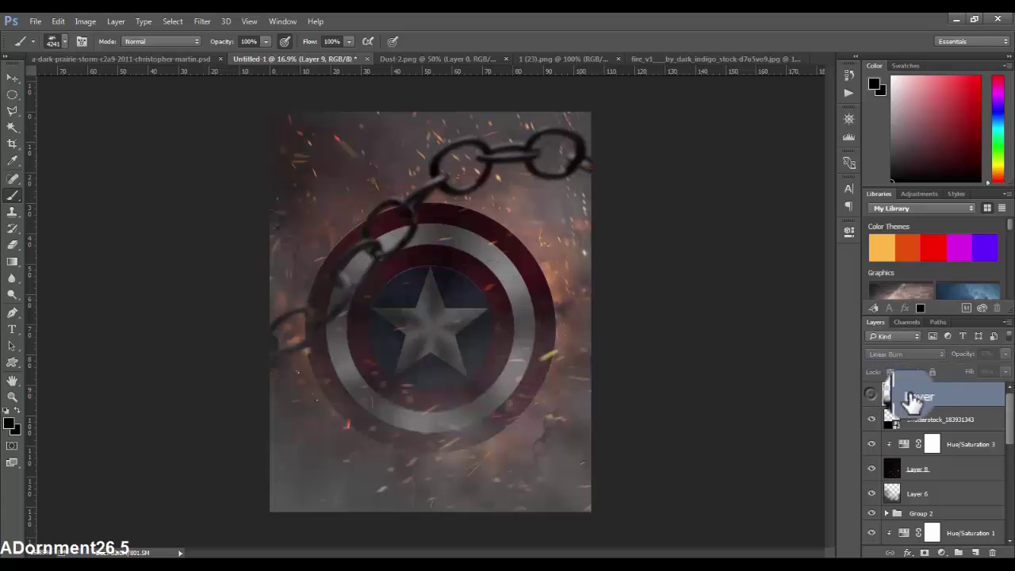
left_click_drag(906, 402, 914, 400)
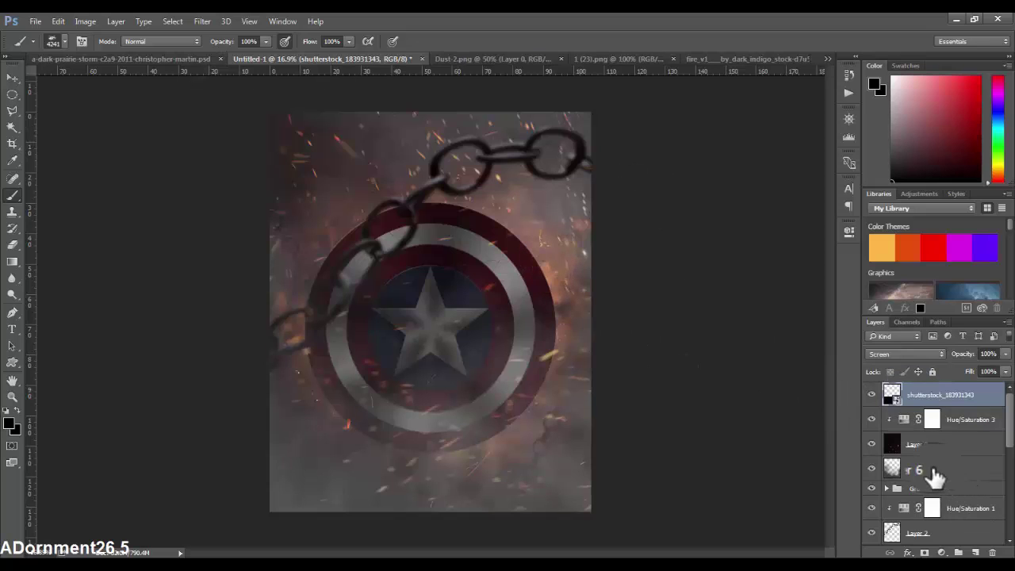
left_click_drag(939, 485, 936, 463)
key("alt+shift+s")
Scroll through the Layers panel and select the Group 2 copy group.
left_click(975, 539)
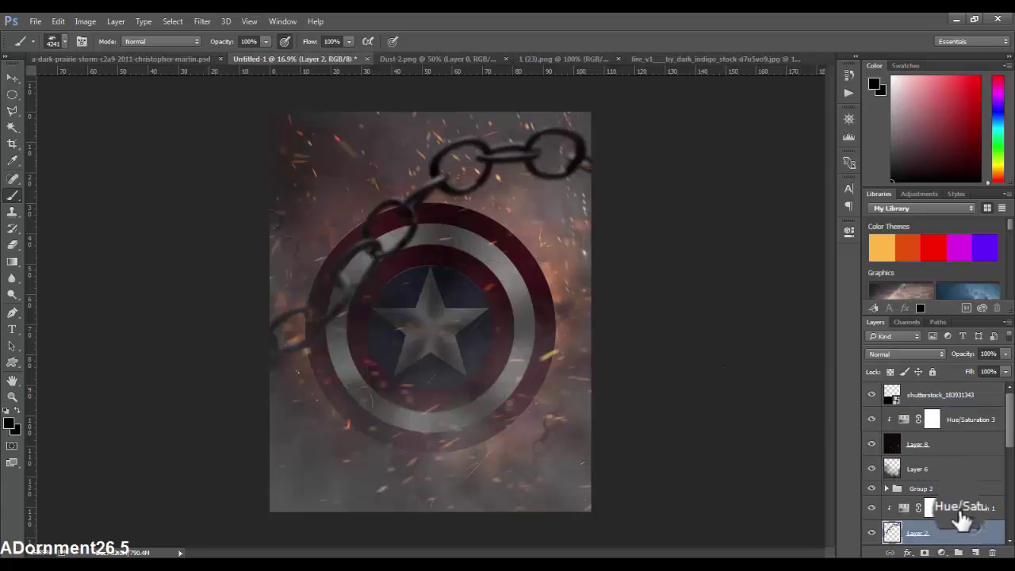
scroll(1011, 447, "down", 2)
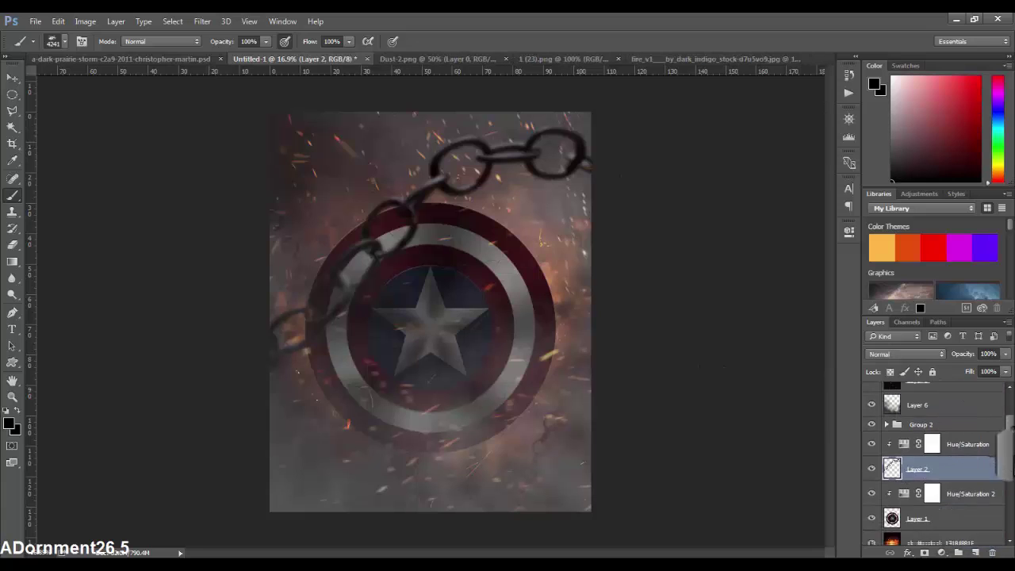
scroll(1011, 446, "down", 2)
scroll(1011, 447, "down", 2)
scroll(1011, 446, "down", 2)
scroll(933, 463, "down", 1)
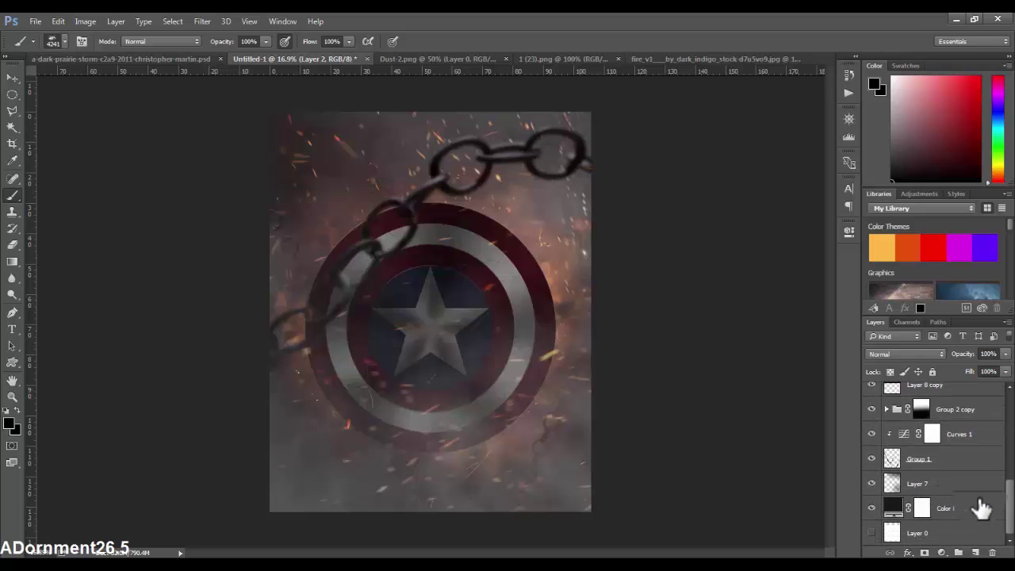
left_click(967, 424)
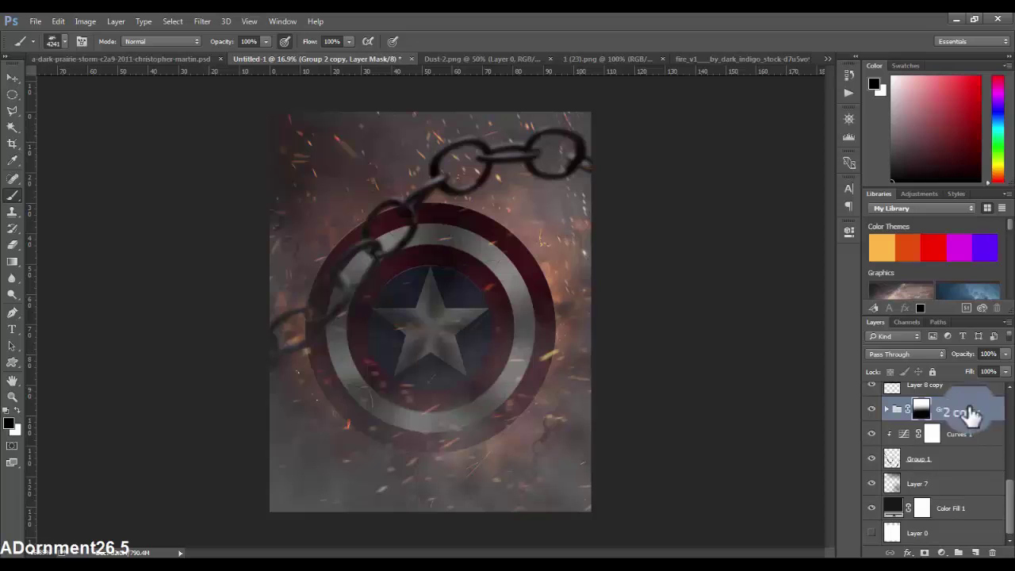
mouse_move(1011, 498)
left_mouse_down()
mouse_move(1003, 401)
mouse_move(951, 395)
left_mouse_up()
On a new layer, paint the lower half black with a 4241 px soft round brush.
key("ctrl+v")
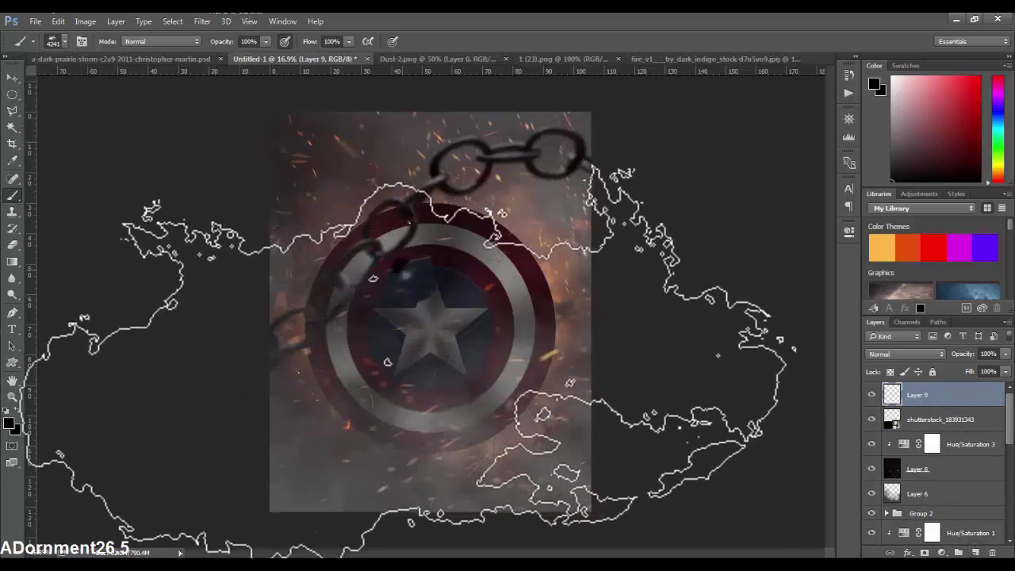
right_click(413, 357)
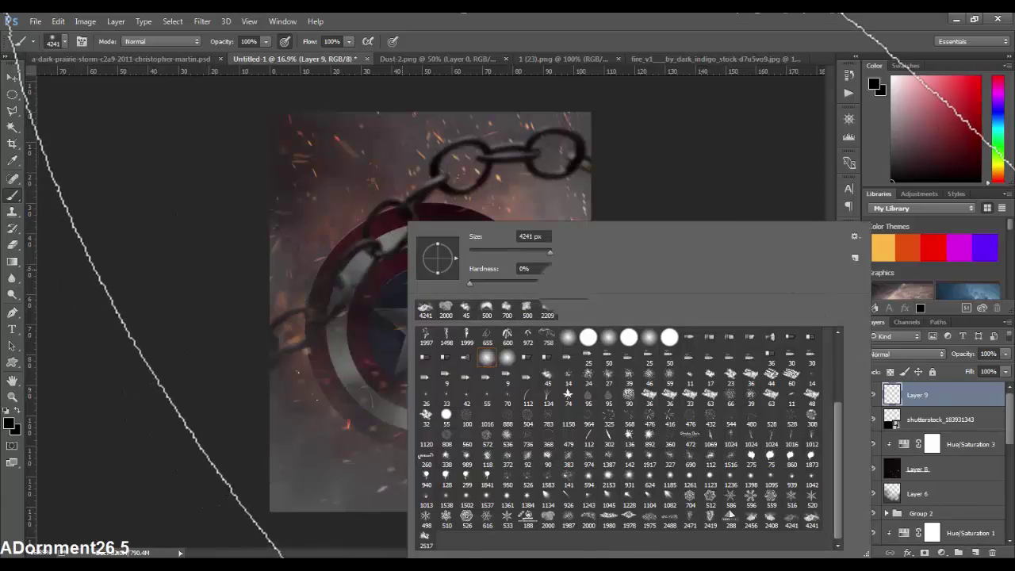
left_click(607, 340)
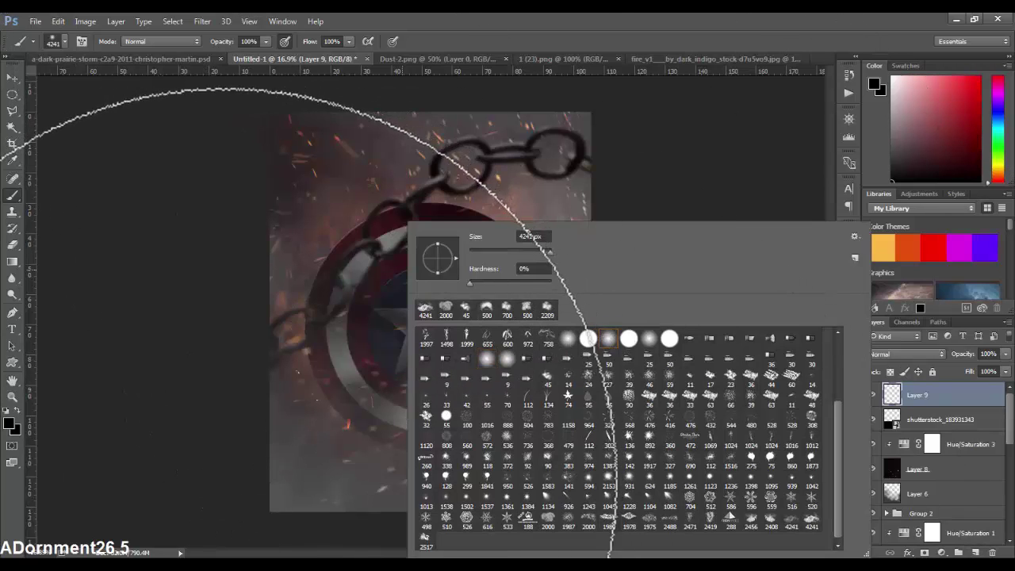
key("Return")
left_click_drag(635, 507, 619, 460)
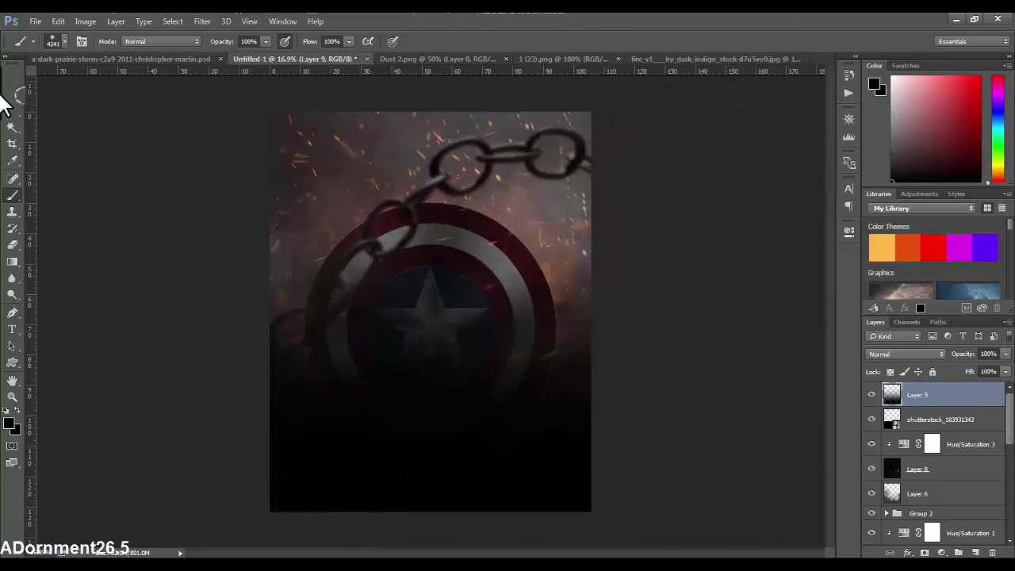
left_click(13, 78)
left_click_drag(392, 412, 469, 447)
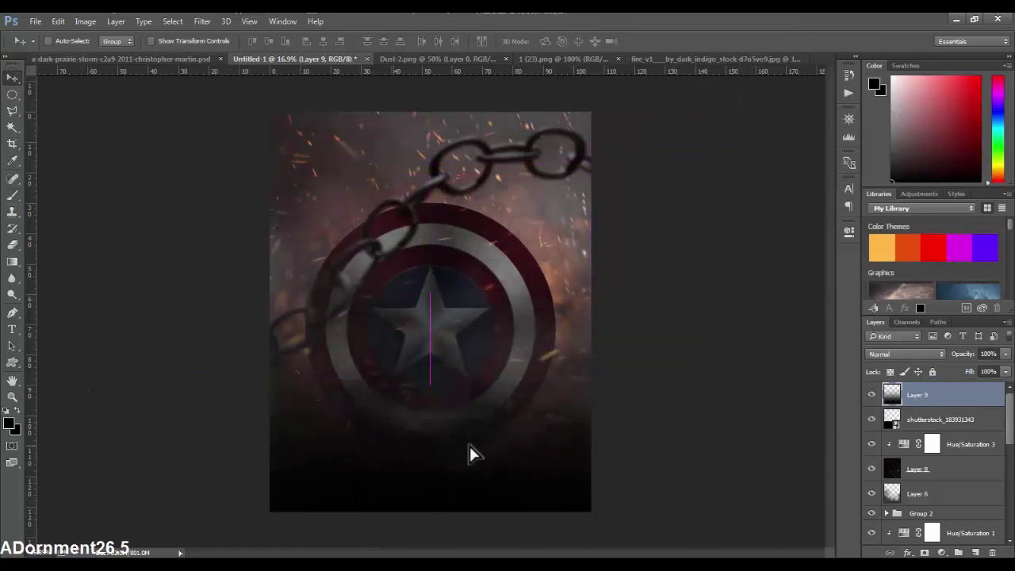
Keep Layer 9 in Normal mode, lower its opacity to 68%, and nudge it into place.
left_click(931, 351)
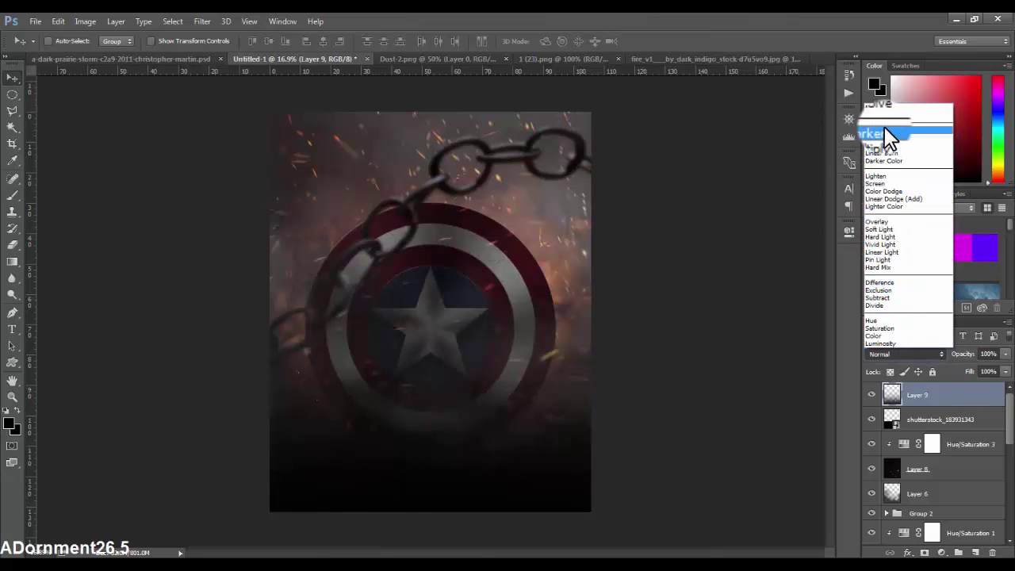
key("Escape")
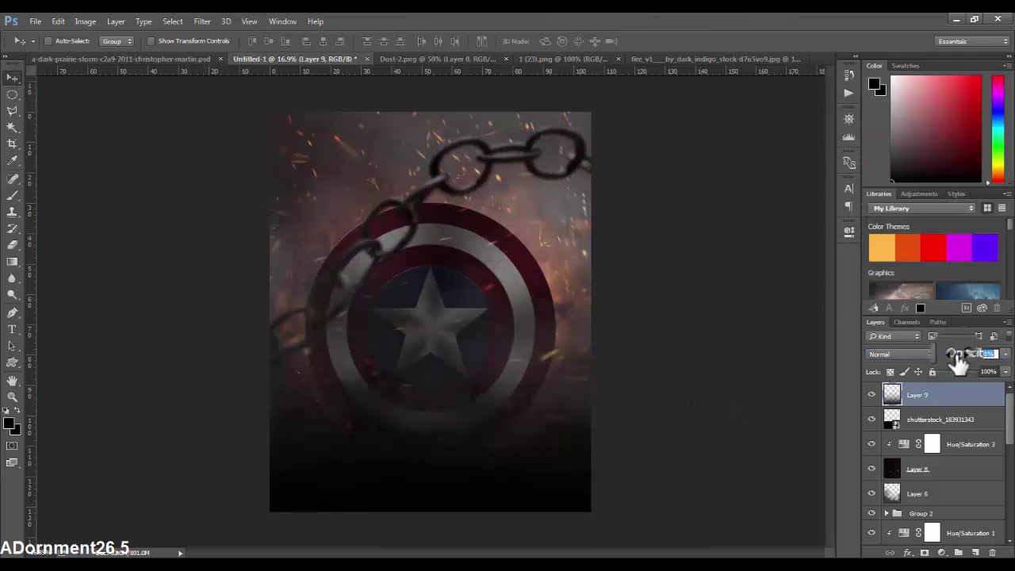
left_click_drag(957, 359, 799, 410)
left_click_drag(467, 442, 466, 434)
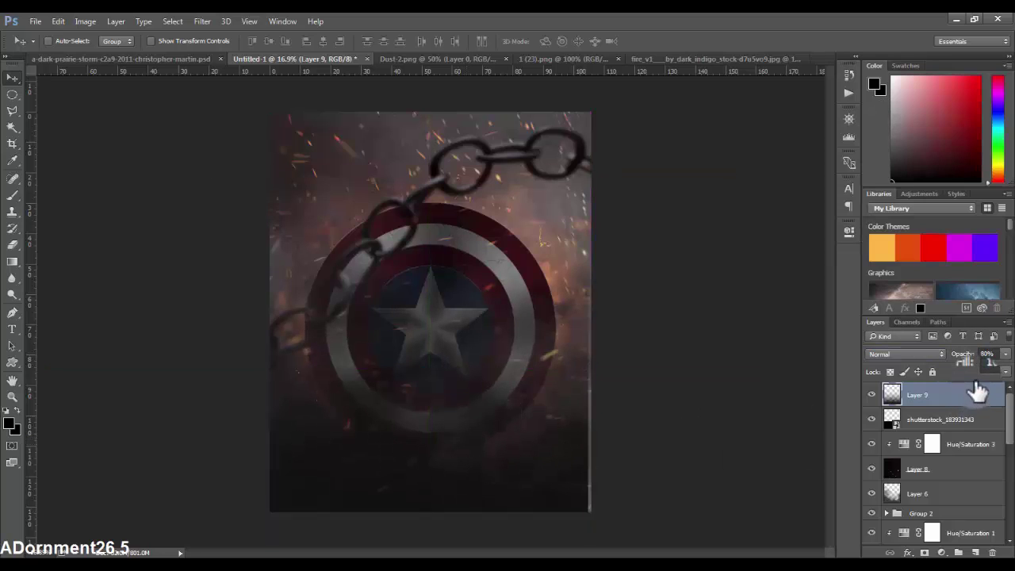
left_click_drag(969, 361, 961, 361)
left_click_drag(377, 460, 444, 454)
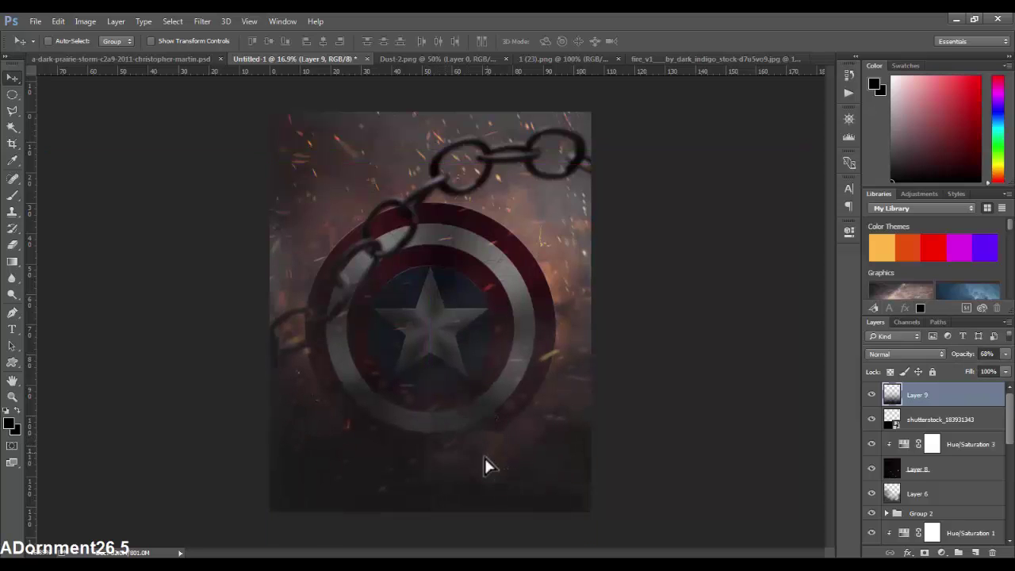
left_click_drag(488, 468, 475, 475)
Close the 1 (23).png and fire stock images.
scroll(419, 295, "up", 1)
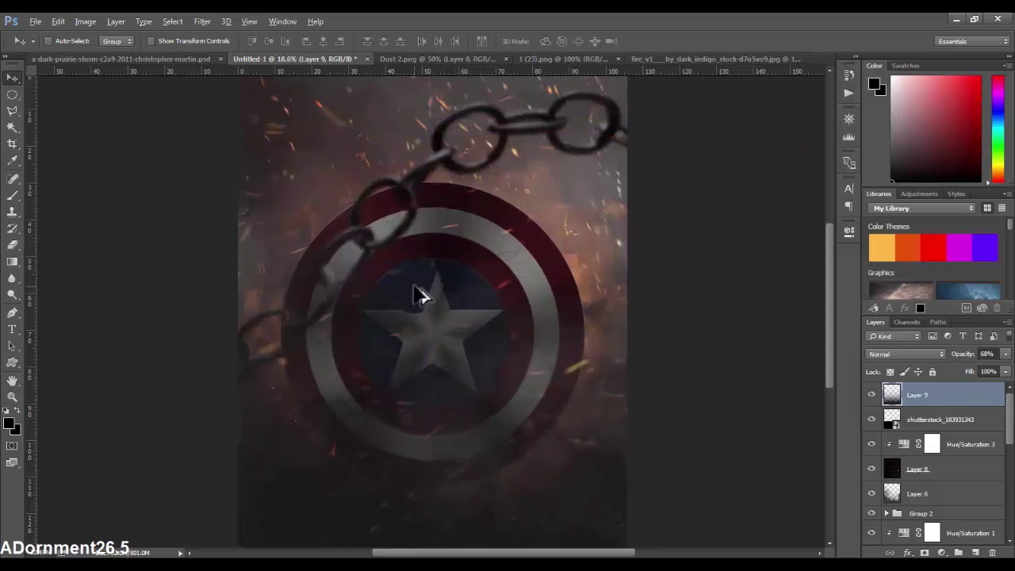
scroll(426, 294, "up", 1)
scroll(458, 313, "up", 1)
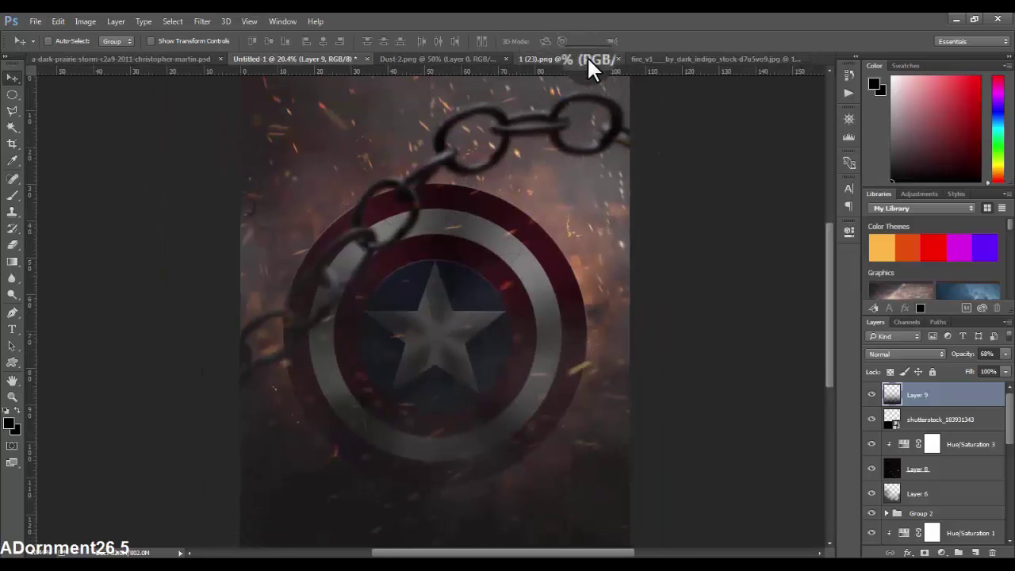
left_click(618, 59)
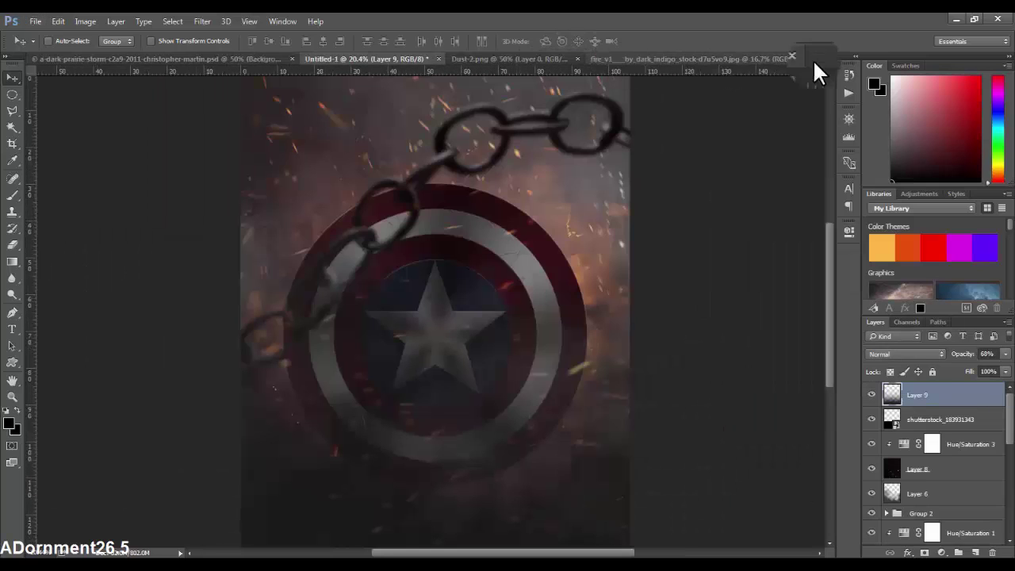
left_click(792, 57)
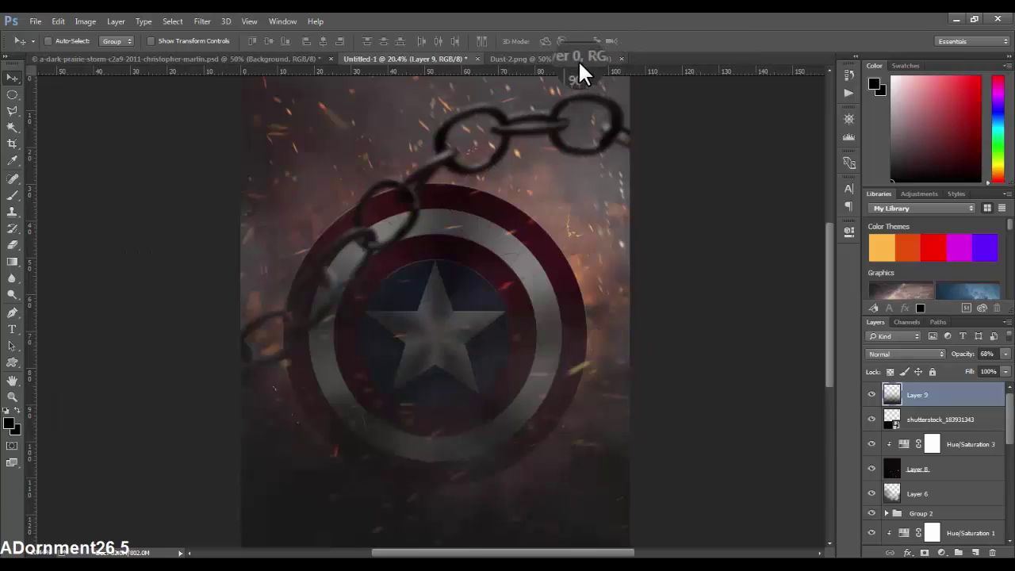
Bring Dust-2 into the poster as Layer 10 and scale it to about 373%.
left_click(580, 63)
mouse_move(544, 215)
left_mouse_down()
mouse_move(424, 141)
mouse_move(432, 165)
left_mouse_up()
scroll(444, 178, "down", 2)
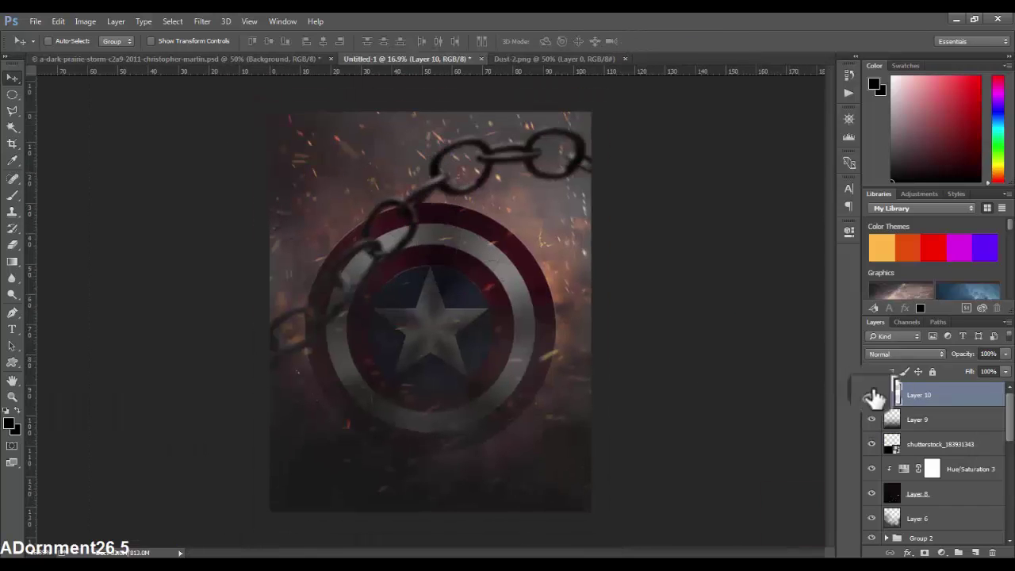
key("ctrl")
key("ctrl+t")
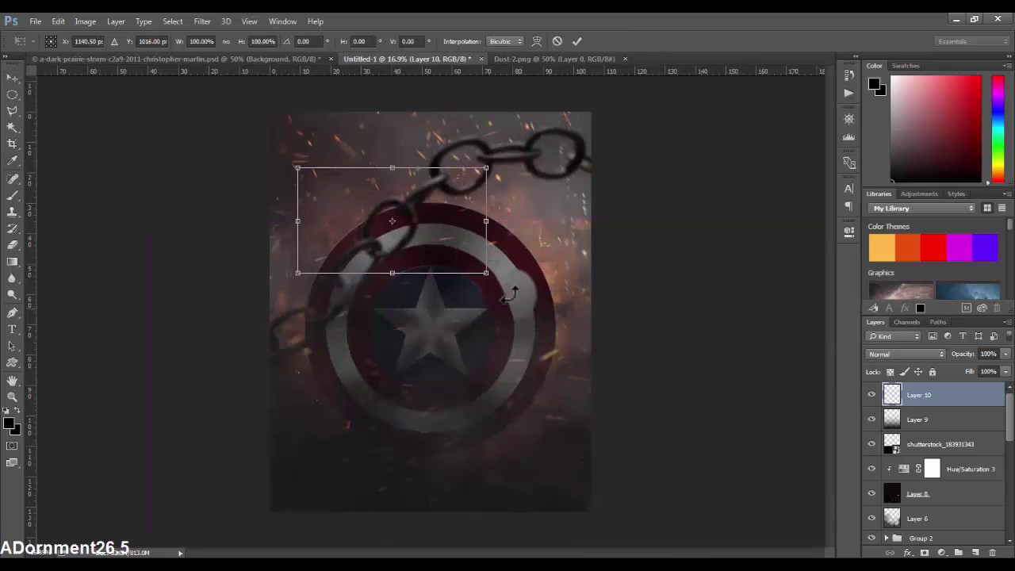
left_click_drag(476, 273, 737, 419)
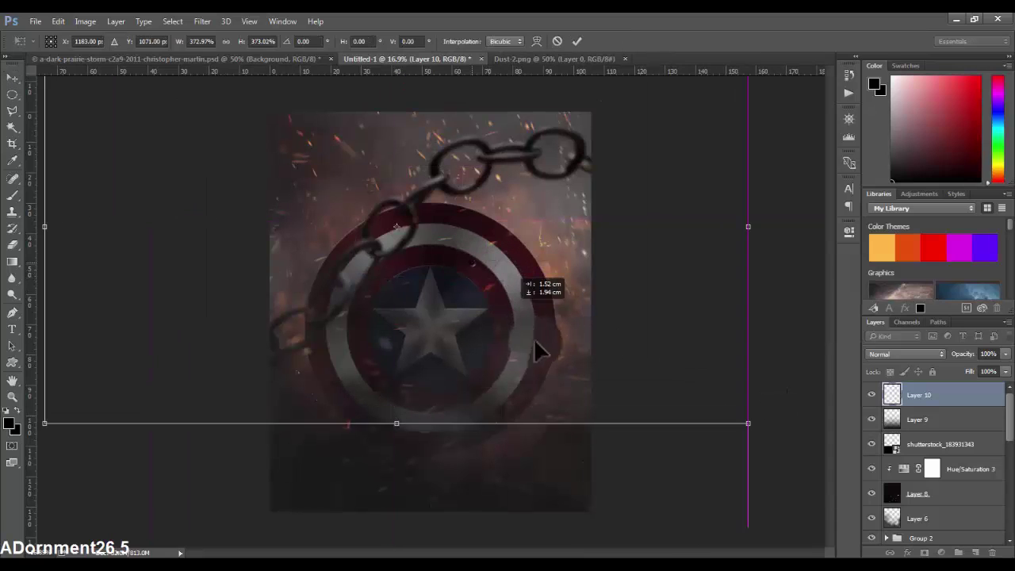
left_click_drag(537, 352, 570, 370)
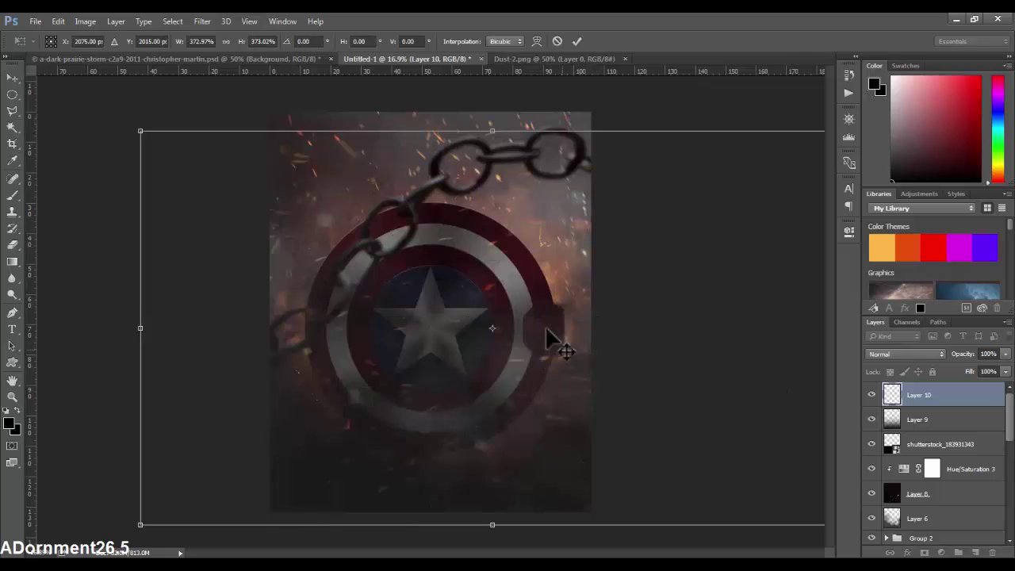
key("Return")
left_click(622, 59)
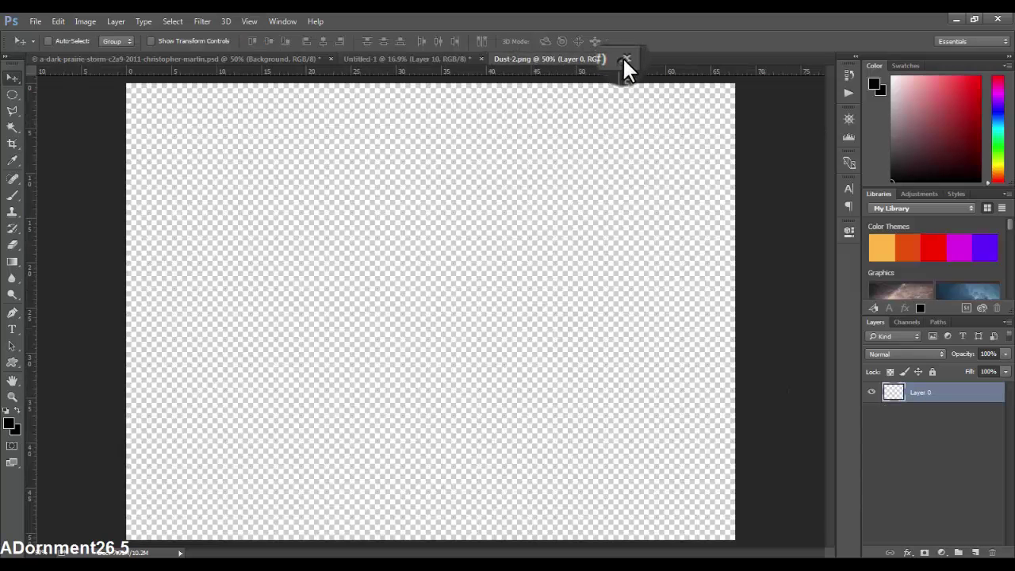
Close Dust-2, open chain6.png, and drag its chain into the poster as Layer 11.
key("ctrl+w")
left_click(42, 18)
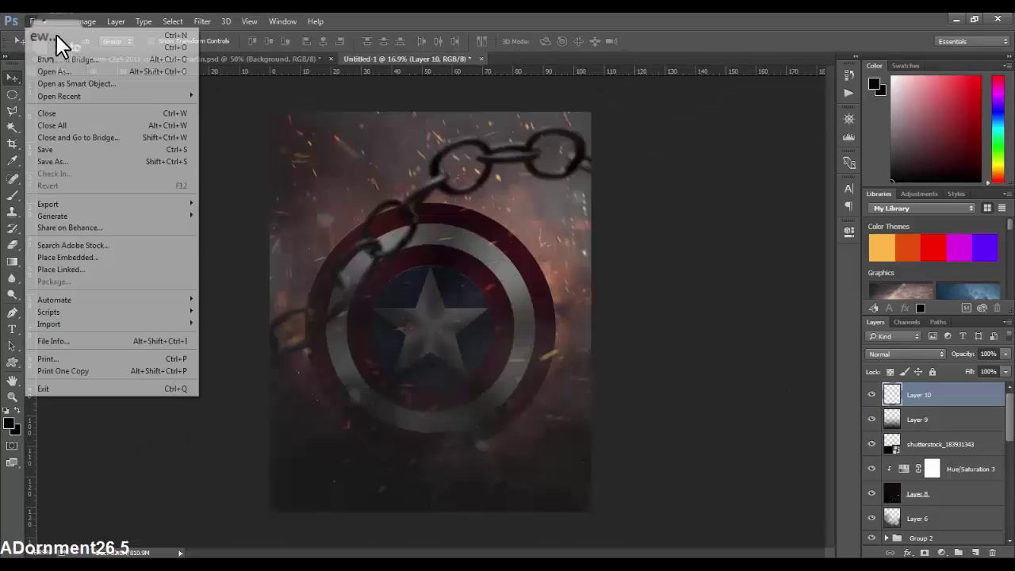
left_click(48, 48)
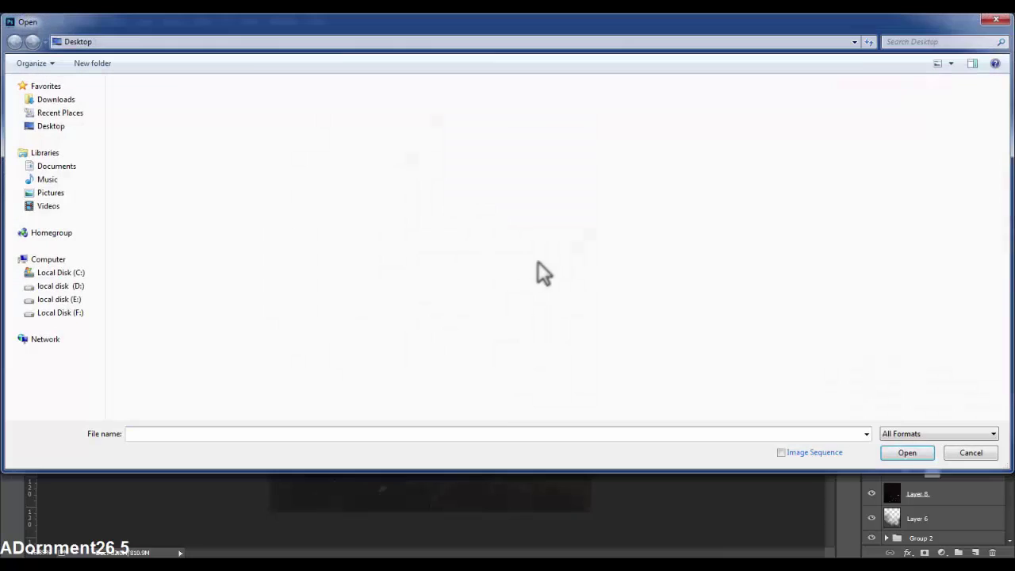
type("chain6")
key("Return")
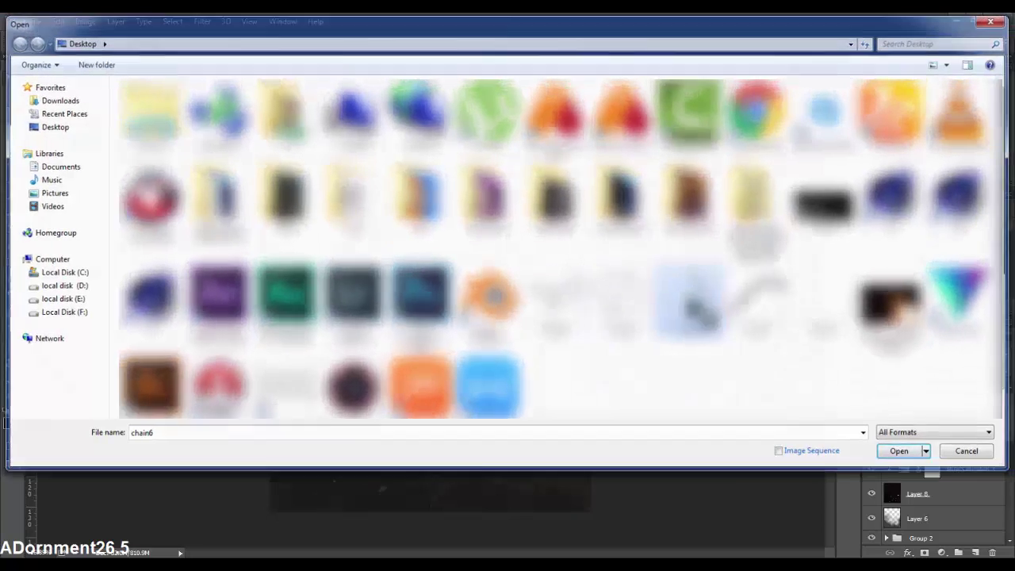
mouse_move(496, 273)
left_mouse_down()
mouse_move(361, 67)
mouse_move(466, 207)
left_mouse_up()
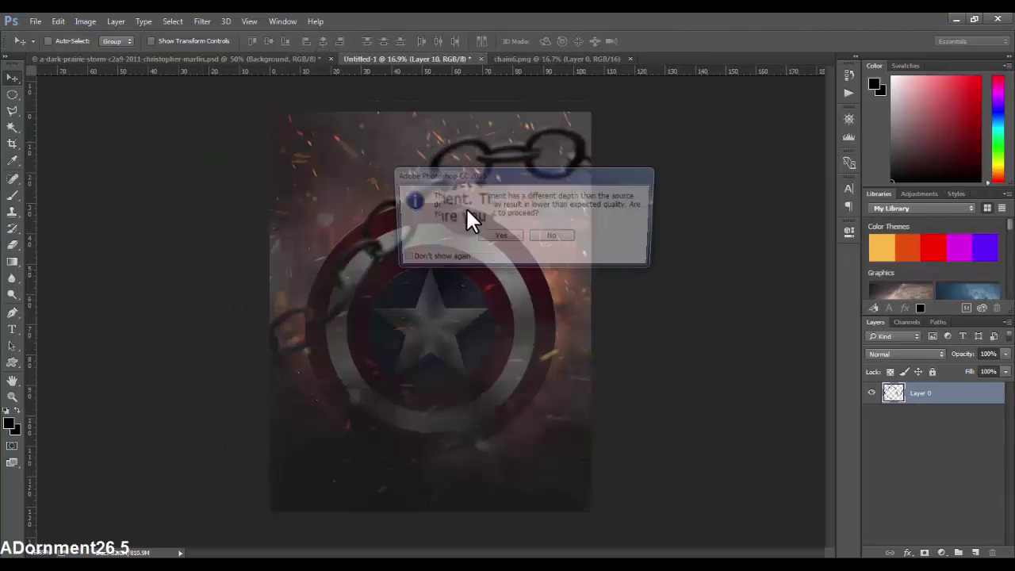
left_click(507, 241)
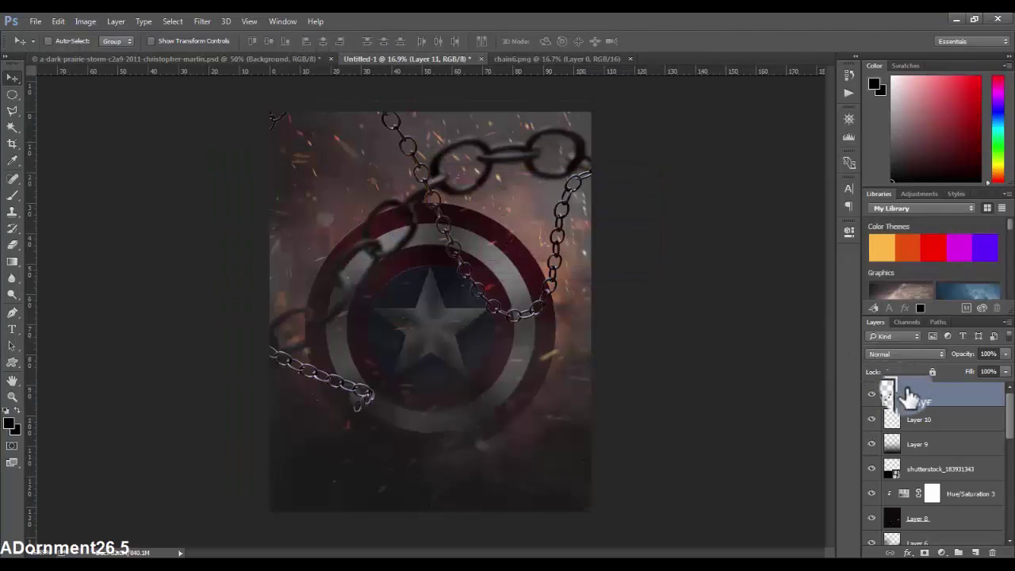
Move Layer 11 below Group 2 copy and shift the chain left and down.
mouse_move(908, 397)
left_mouse_down()
mouse_move(912, 545)
mouse_move(931, 416)
left_mouse_up()
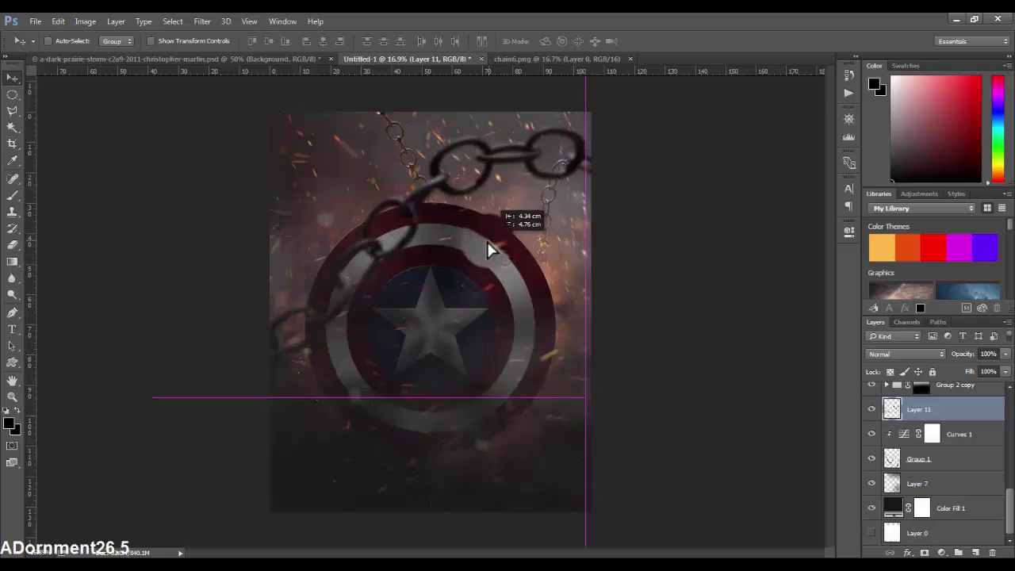
mouse_move(499, 253)
left_mouse_down()
mouse_move(495, 294)
mouse_move(520, 288)
left_mouse_up()
Apply a small-radius Gaussian Blur to the Layer 11 chain.
left_click(202, 20)
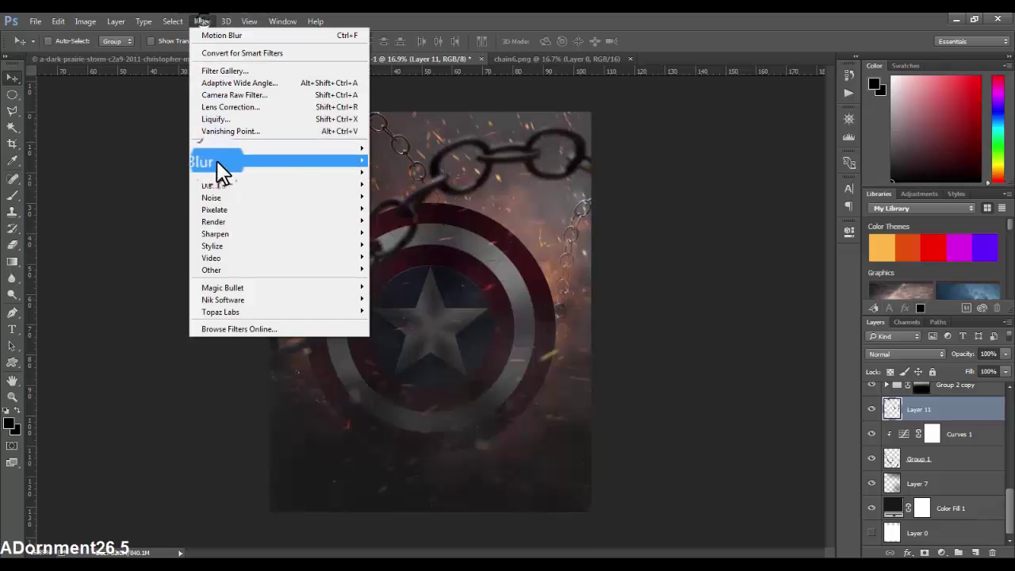
left_click(432, 211)
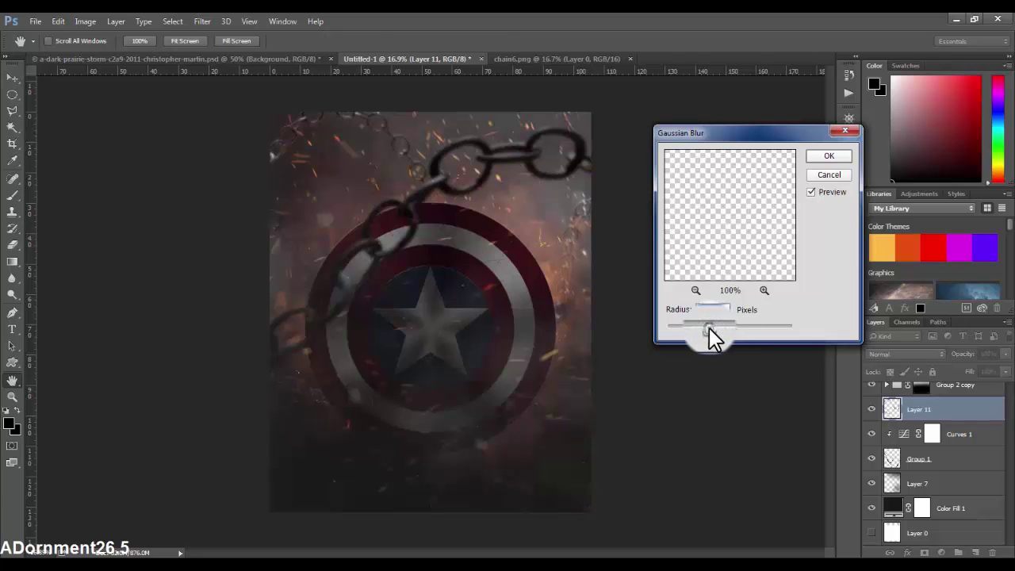
left_click_drag(710, 327, 711, 329)
left_click(839, 157)
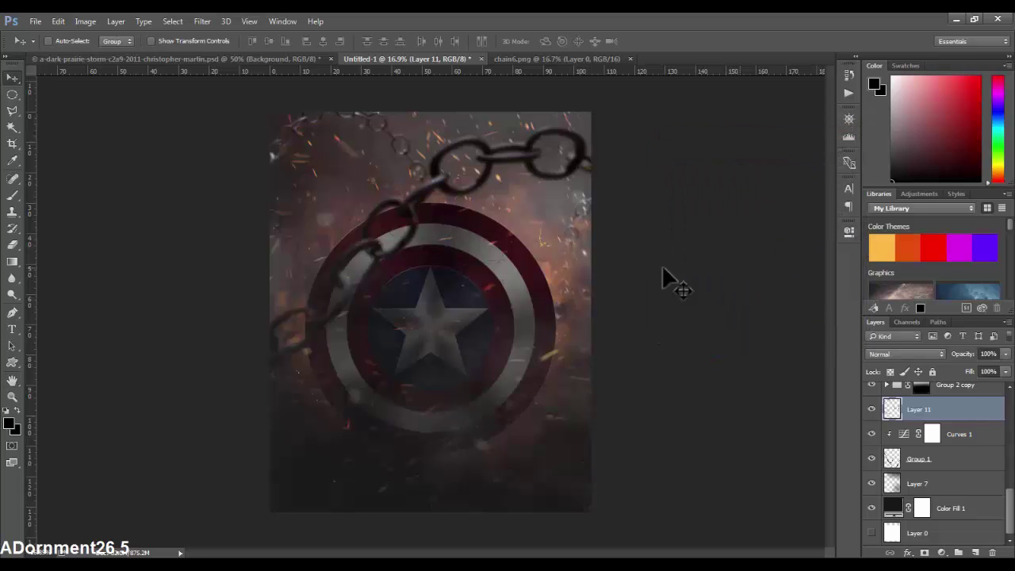
Add a new Layer 12 clipped just above Hue/Saturation 2.
scroll(971, 442, "up", 3)
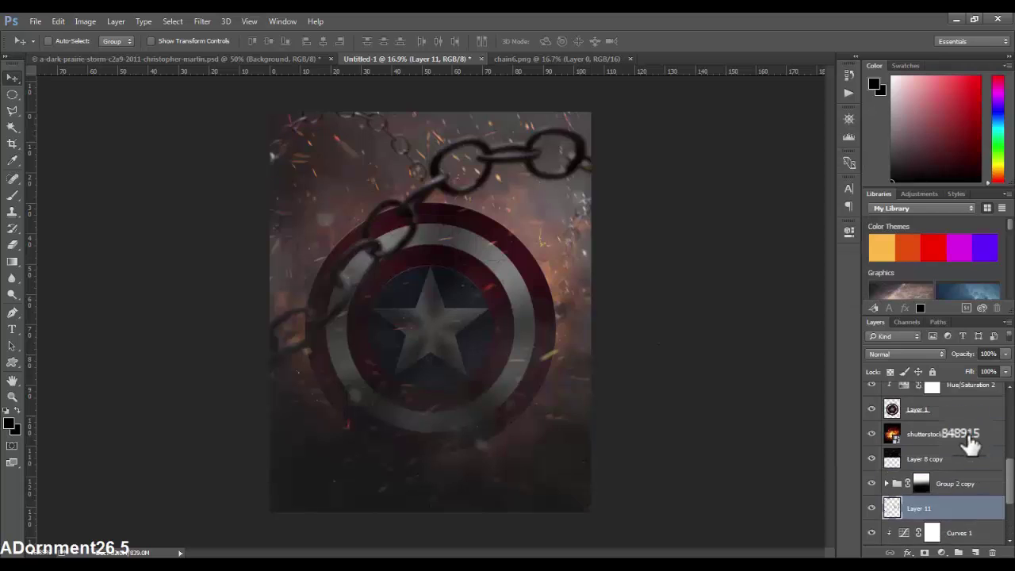
scroll(971, 444, "up", 3)
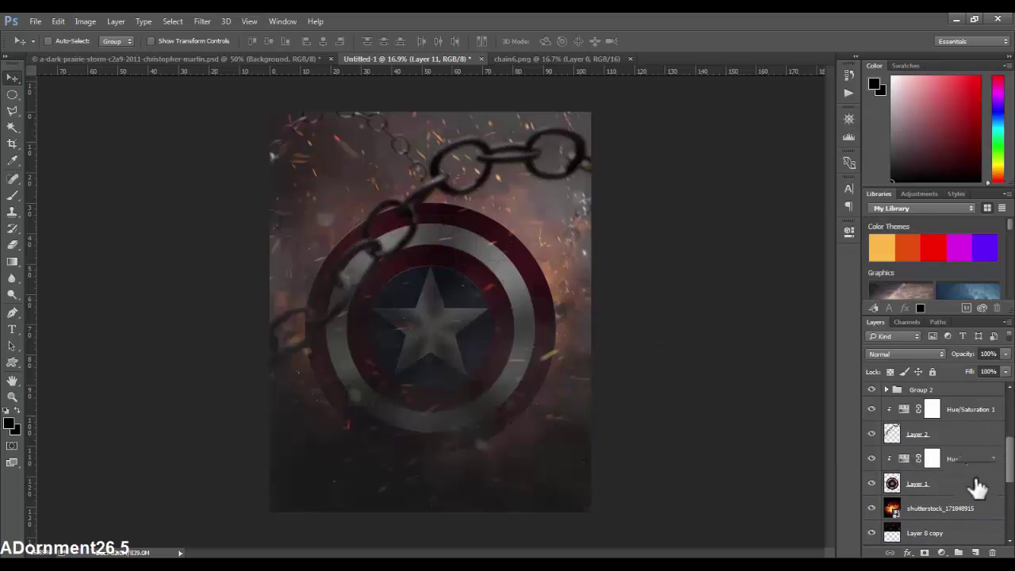
left_click(975, 552)
left_click_drag(892, 397, 894, 409)
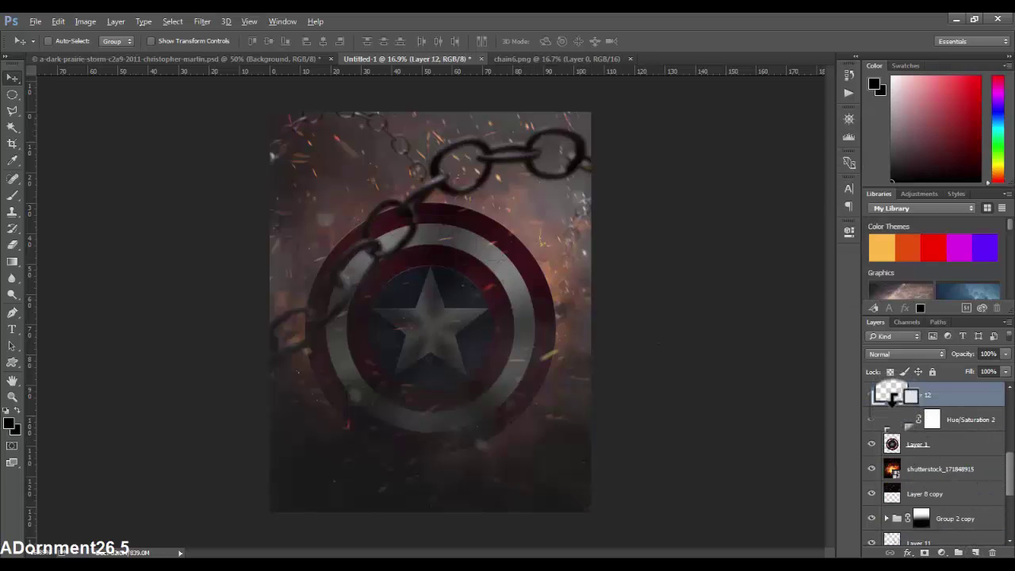
Switch to the Brush tool and reduce its size to 700 px.
left_click(22, 196)
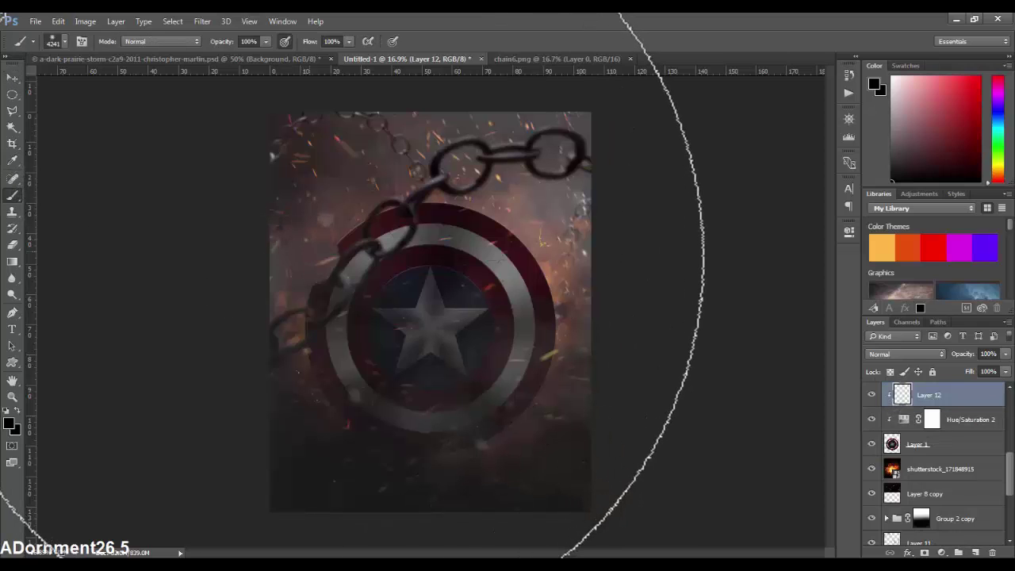
key("bracketleft")
key("bracketleft")
key("bracketleft")
key("bracketleft")
key("bracketleft")
key("bracketleft")
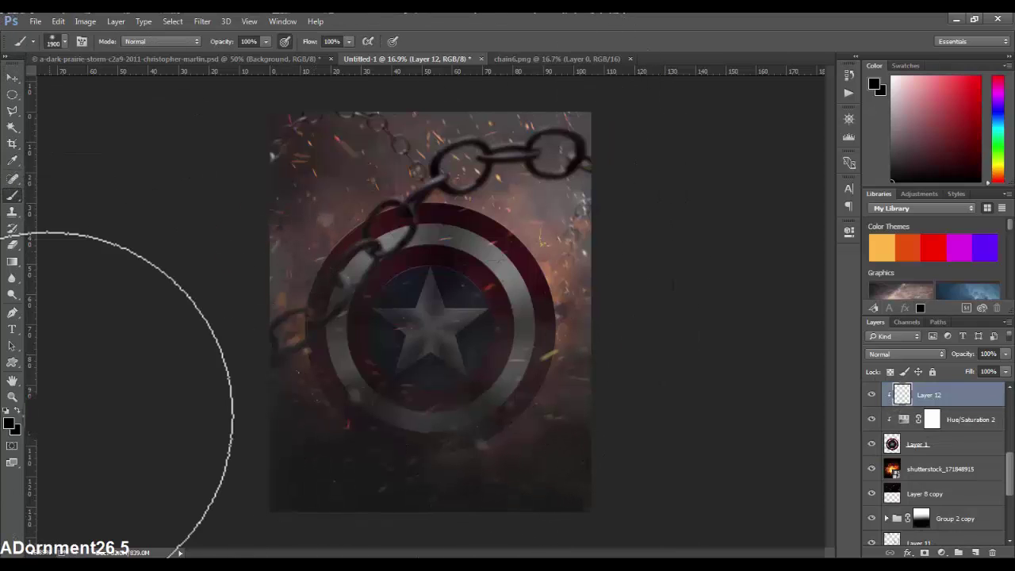
key("bracketleft")
key("bracketleft")
key("bracketleft")
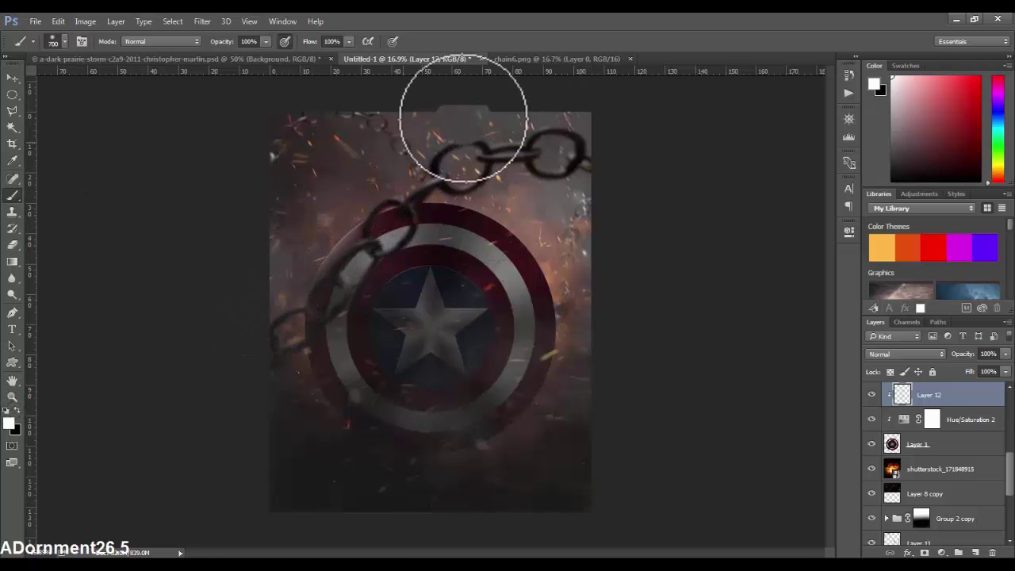
scroll(508, 148, "up", 2)
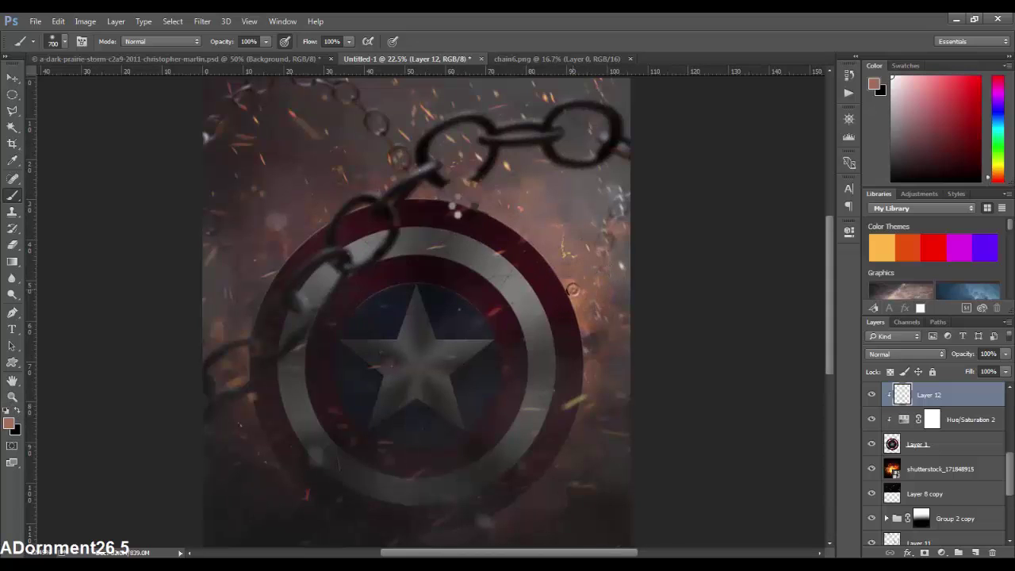
Sample an orange-brown from the poster, paint over the top chain link, and set opacity to 44%.
left_click(444, 181, "alt")
scroll(444, 180, "up", 1)
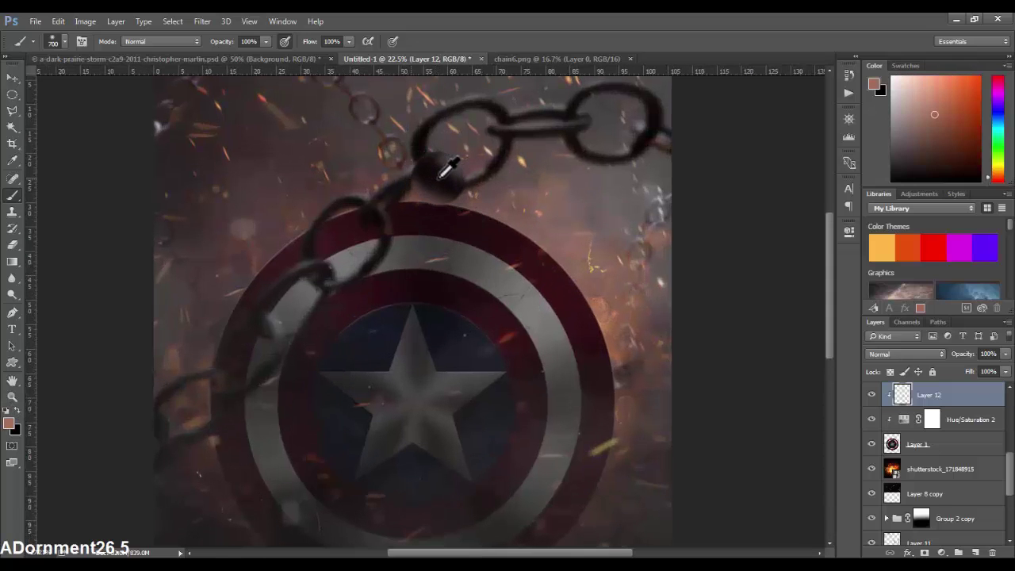
mouse_move(438, 178)
left_mouse_down()
mouse_move(431, 154)
mouse_move(385, 136)
mouse_move(327, 167)
left_mouse_up()
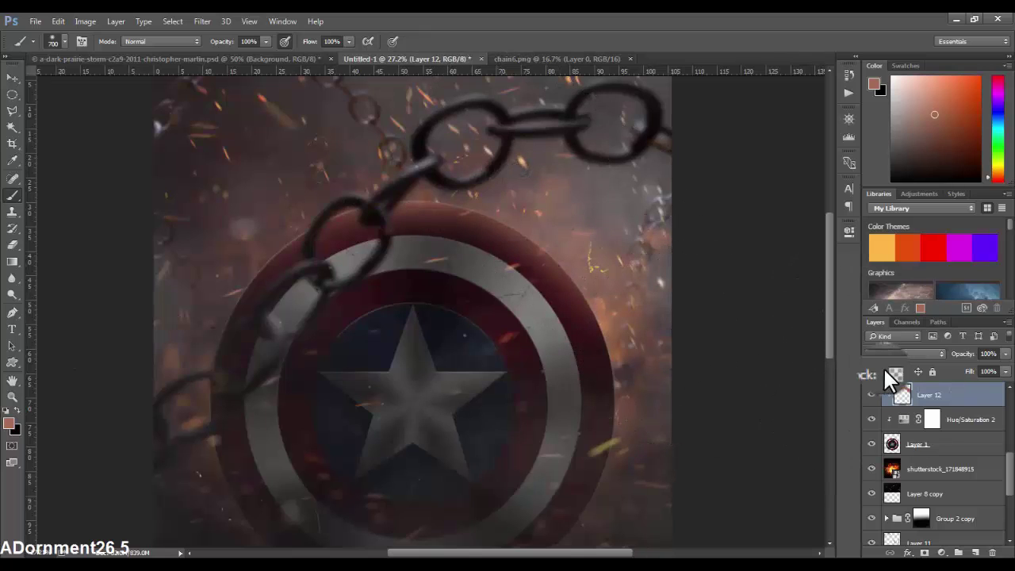
left_click_drag(951, 366, 946, 367)
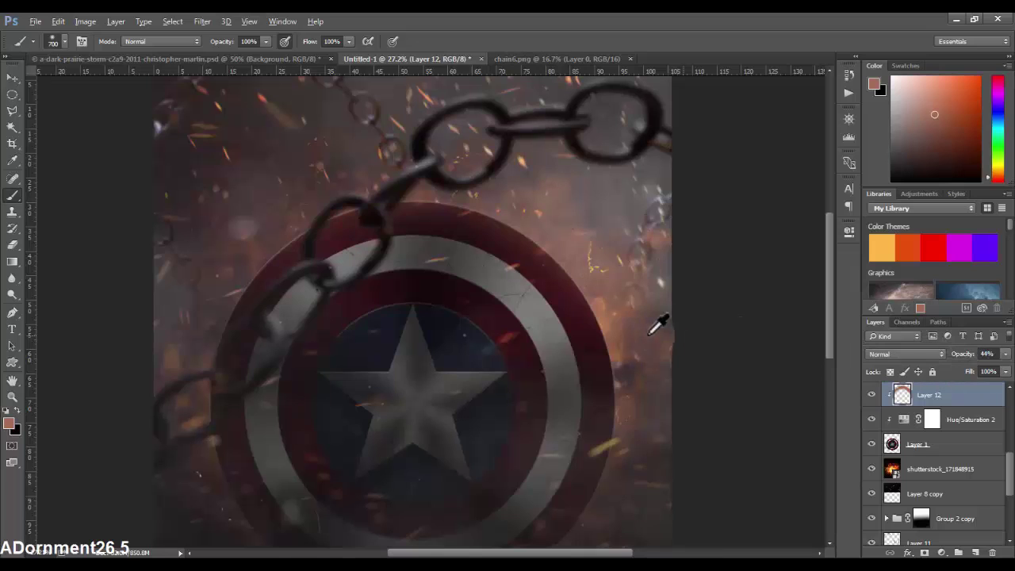
Sample a warm tone and paint orange over the lower-left chain.
left_click(612, 325, "alt")
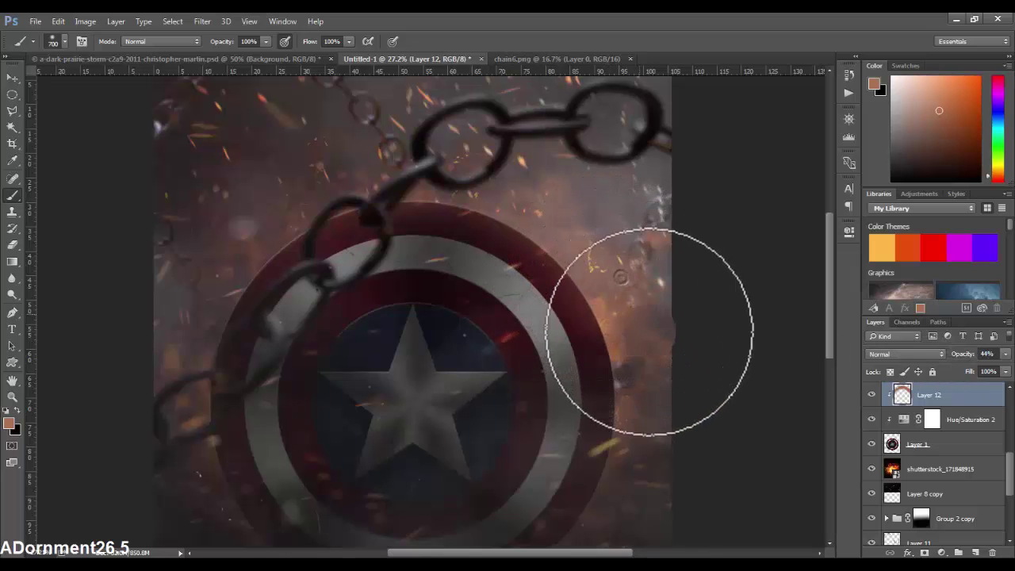
left_click_drag(637, 376, 613, 309)
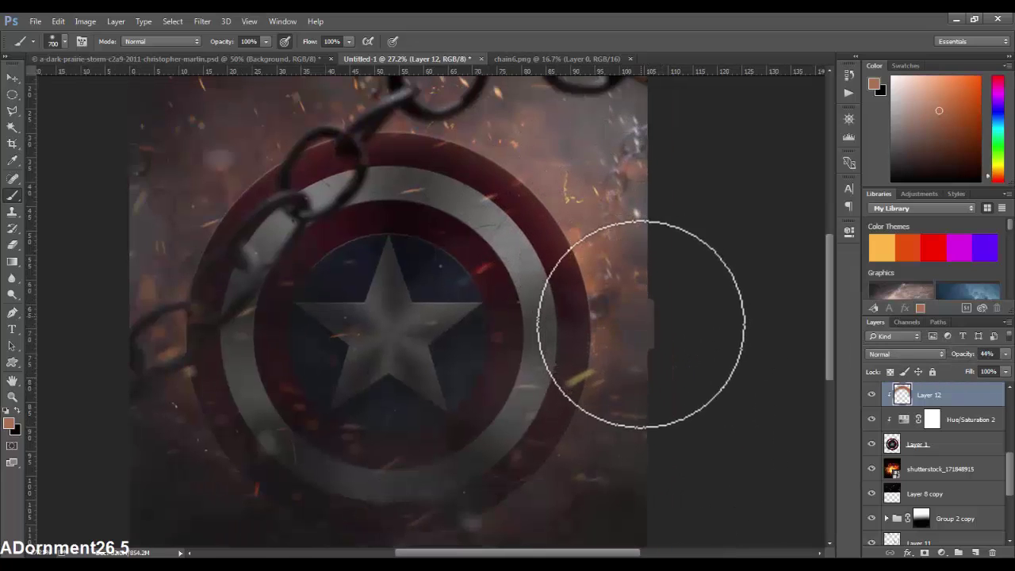
left_click_drag(612, 248, 646, 301)
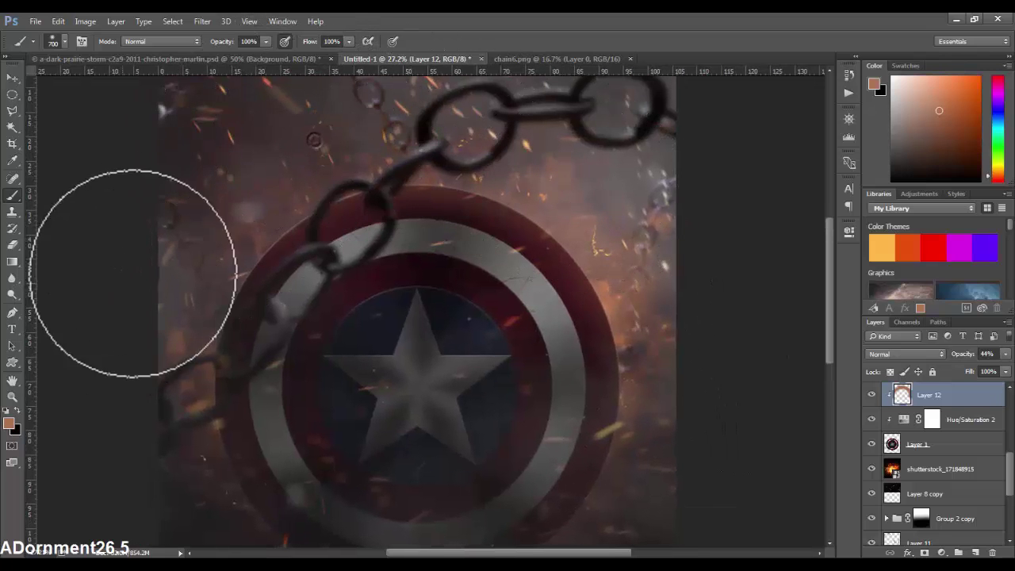
left_click_drag(205, 220, 133, 412)
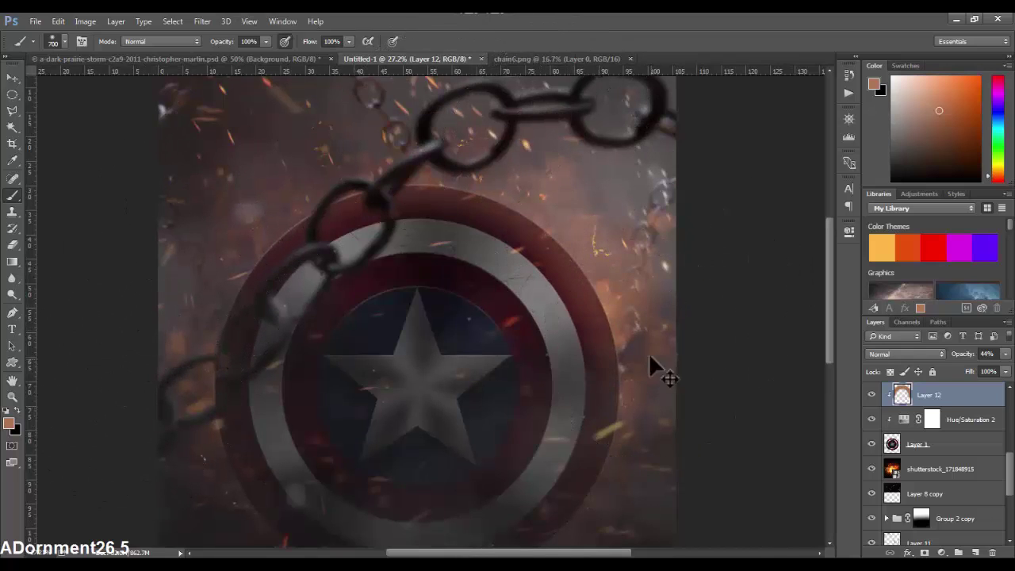
Enlarge the brush to 800 px and undo the two bright strokes on the chain and upper right.
scroll(523, 147, "down", 1)
scroll(547, 157, "down", 1)
scroll(555, 163, "down", 1)
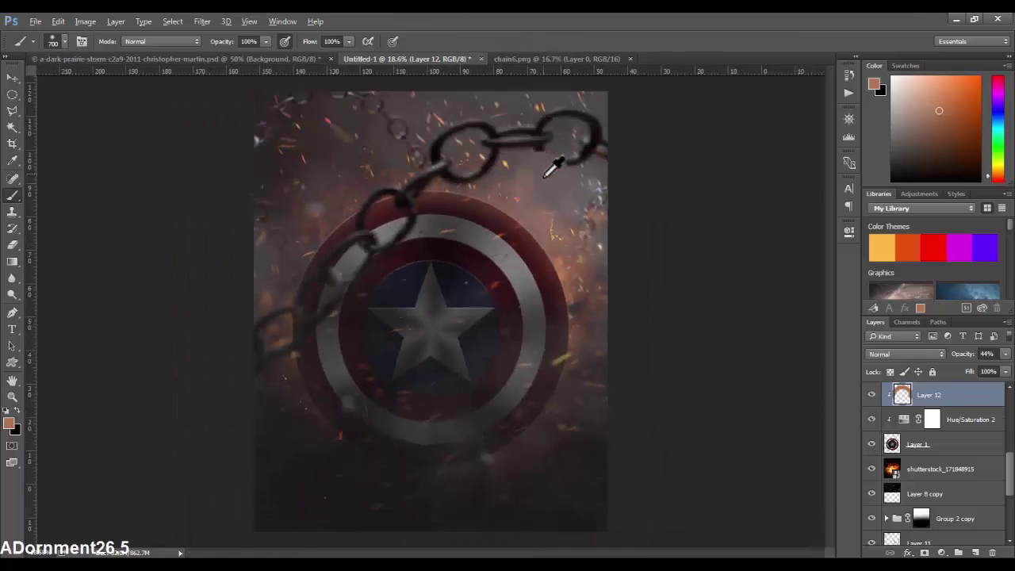
scroll(471, 193, "up", 2)
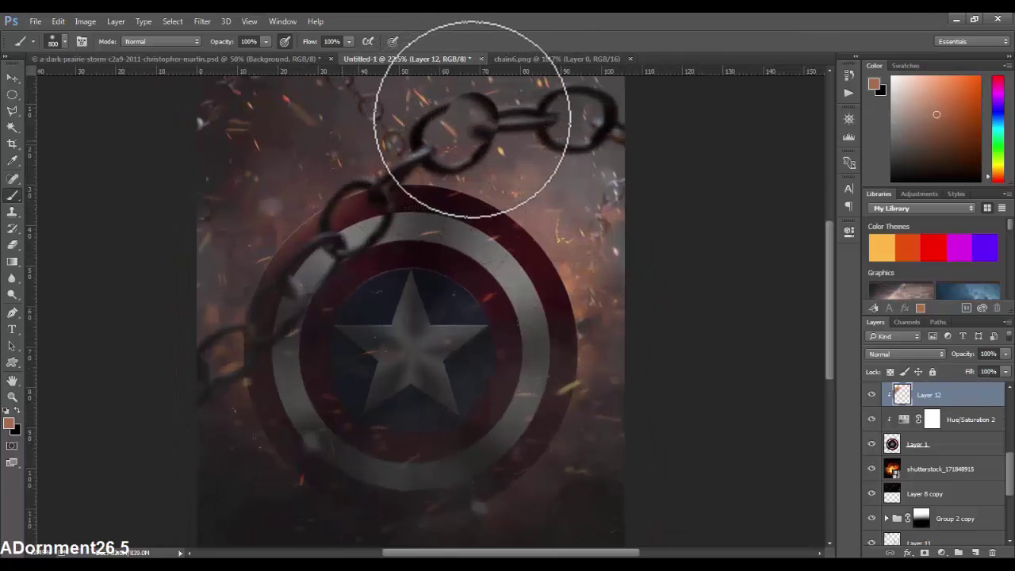
key("bracketright")
key("ctrl+z")
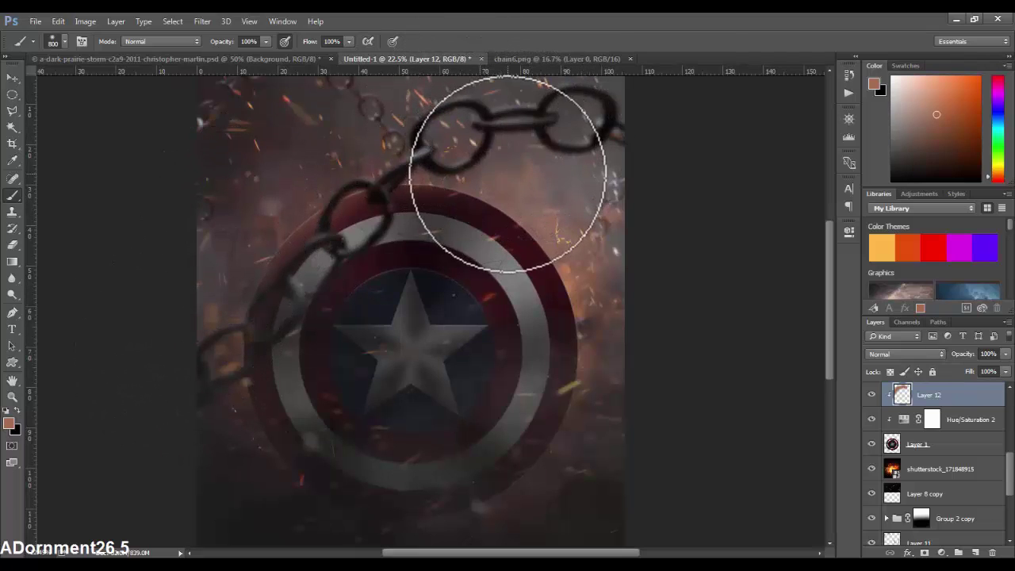
key("ctrl+z")
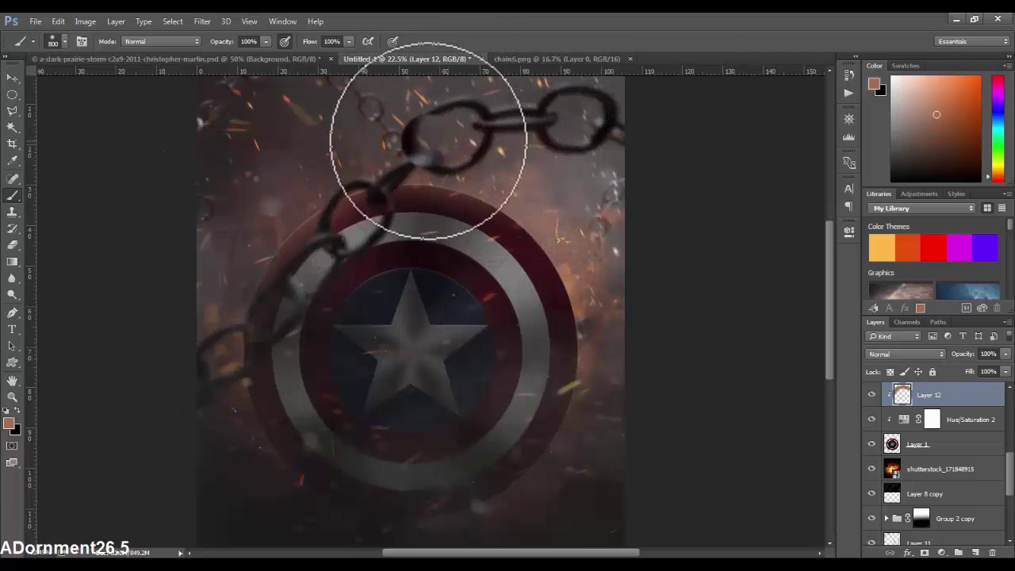
Set Layer 12 opacity to 52% and shrink the brush to 467 px.
left_click(974, 357)
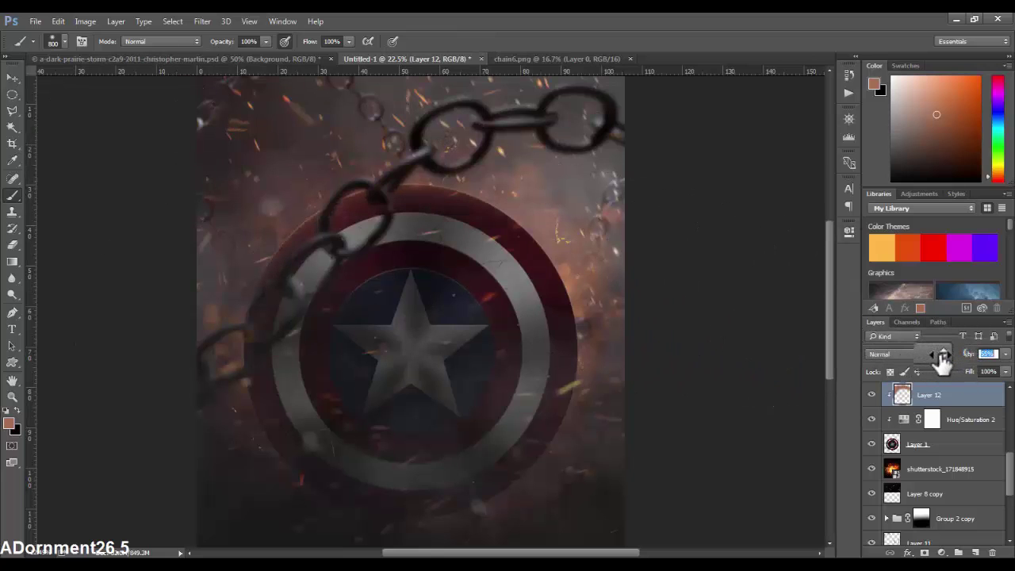
right_click(380, 157)
left_click_drag(547, 184, 521, 184)
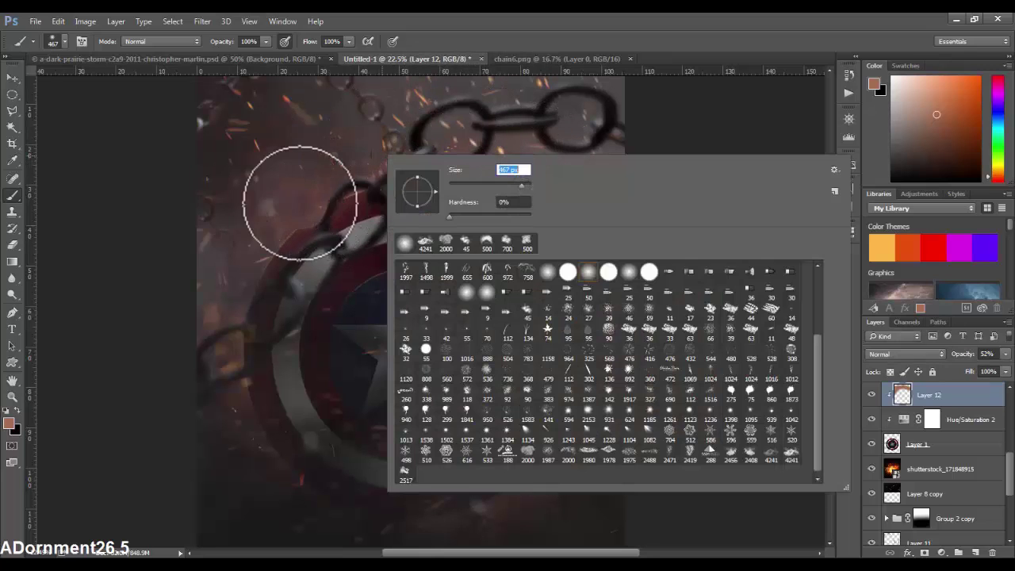
Paint warm reddish tone over the left chain links and a lighter patch near the right edge.
key("Return")
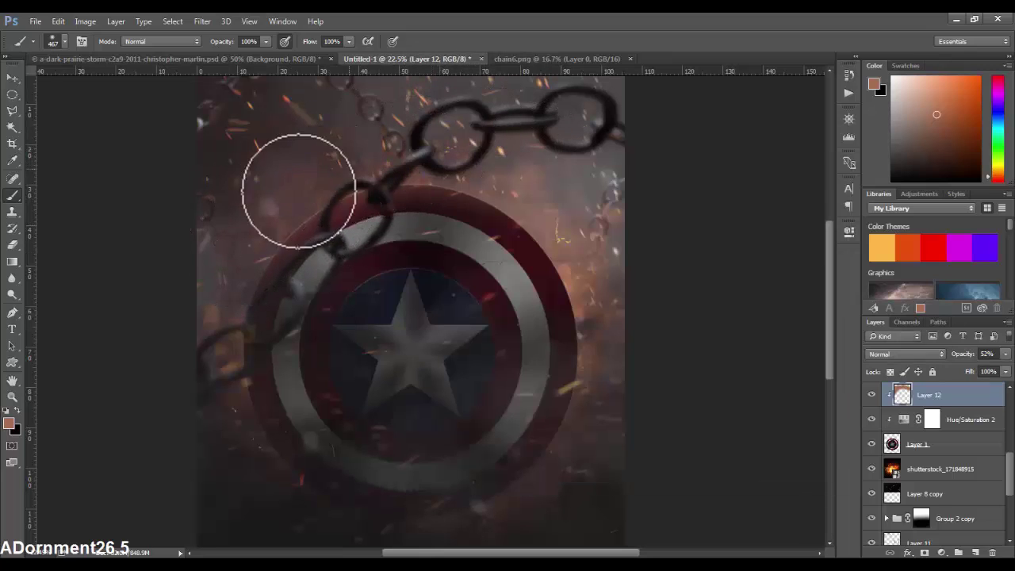
mouse_move(298, 191)
left_mouse_down()
mouse_move(217, 260)
mouse_move(235, 264)
mouse_move(209, 352)
mouse_move(228, 320)
left_mouse_up()
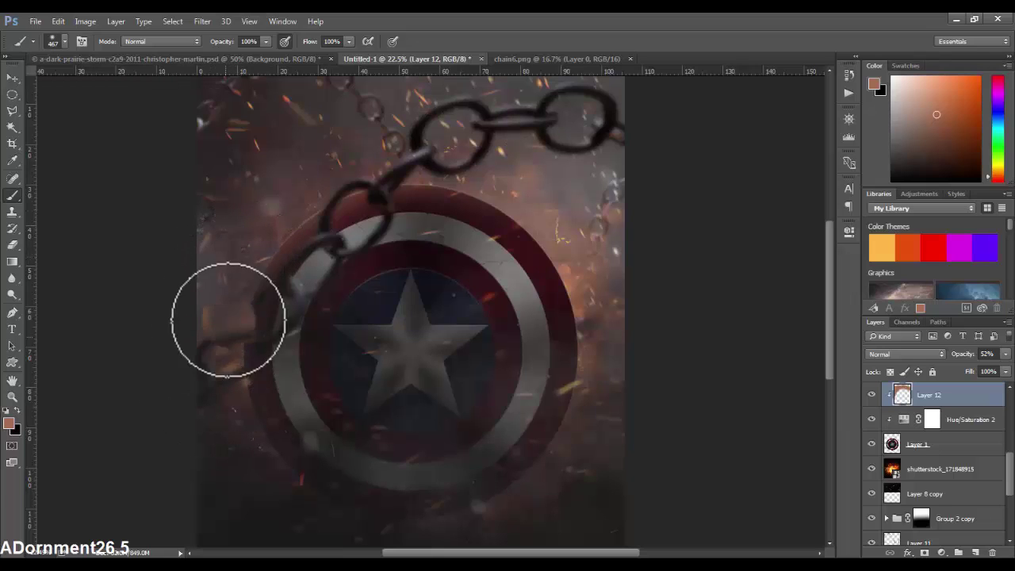
scroll(360, 159, "down", 2)
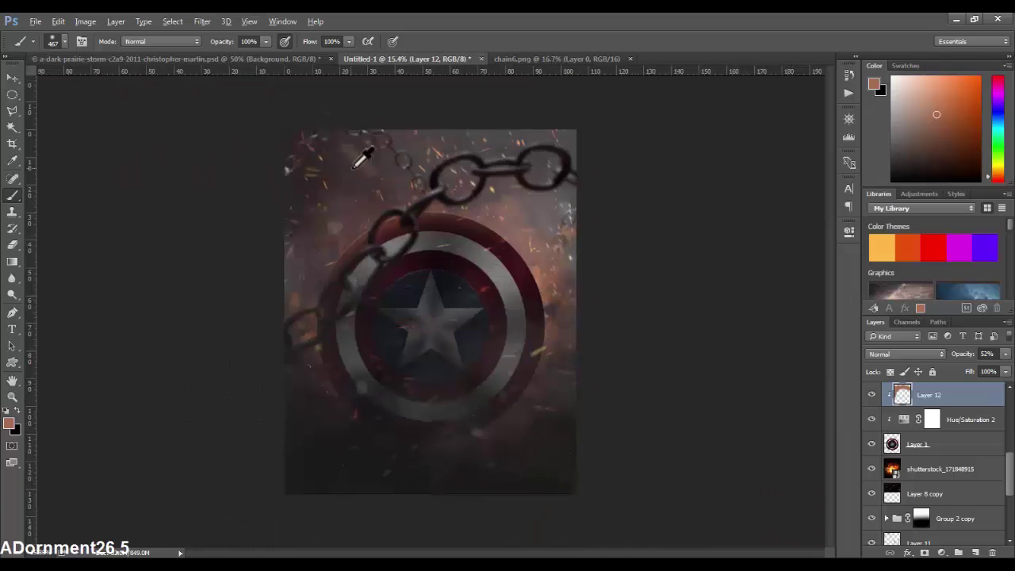
scroll(516, 203, "up", 1)
mouse_move(503, 188)
left_mouse_down()
mouse_move(494, 169)
mouse_move(596, 232)
mouse_move(550, 197)
left_mouse_up()
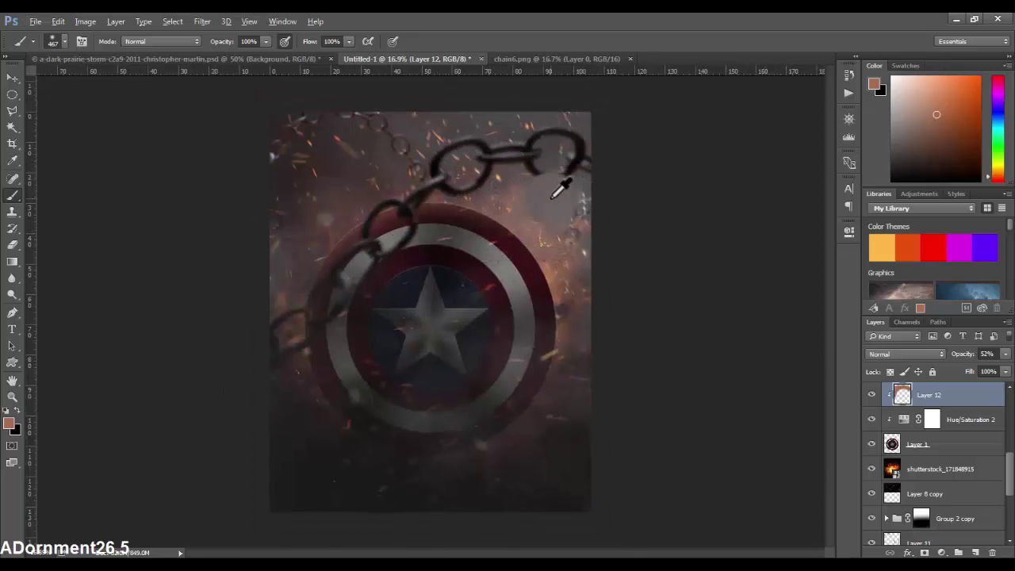
Undo the dark red stroke on the shield rim, then step back in history to remove Layer 12.
scroll(560, 186, "up", 1)
scroll(561, 186, "up", 1)
key("ctrl+z")
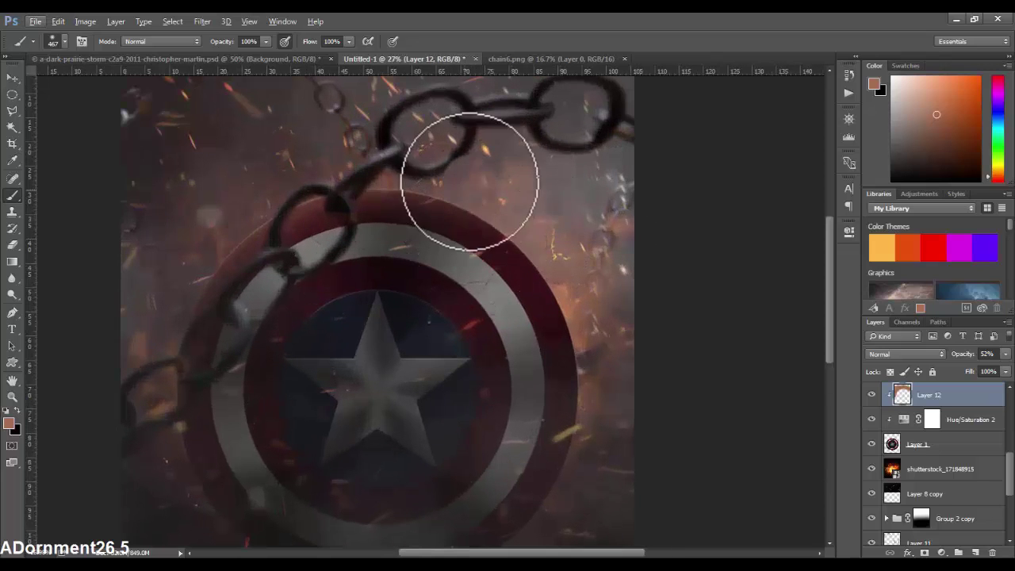
double_click(972, 420)
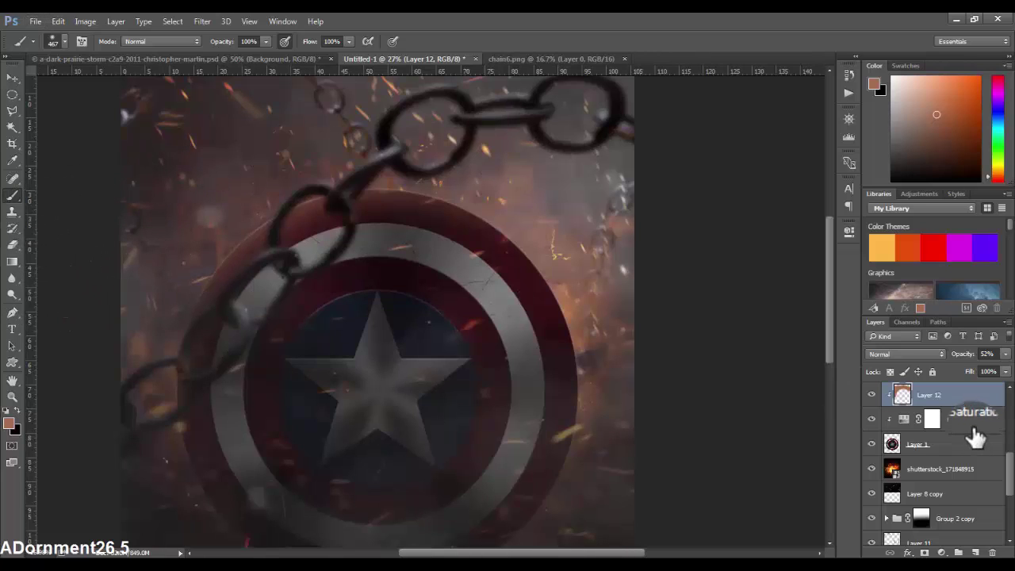
key("Delete")
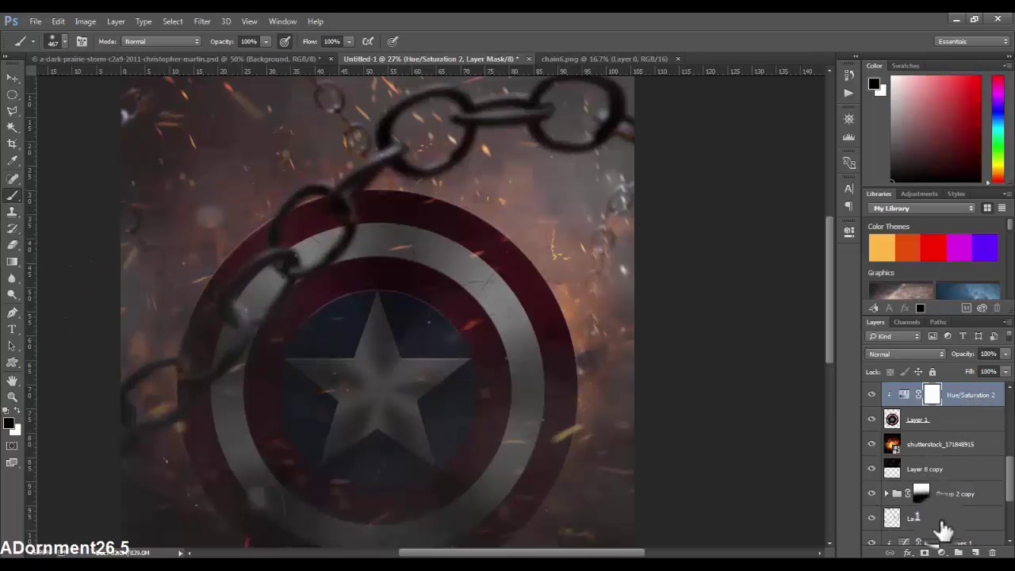
Restore Layer 12, try a reddish stroke at upper left, undo it, and set the brush to 1500 px.
key("ctrl+z")
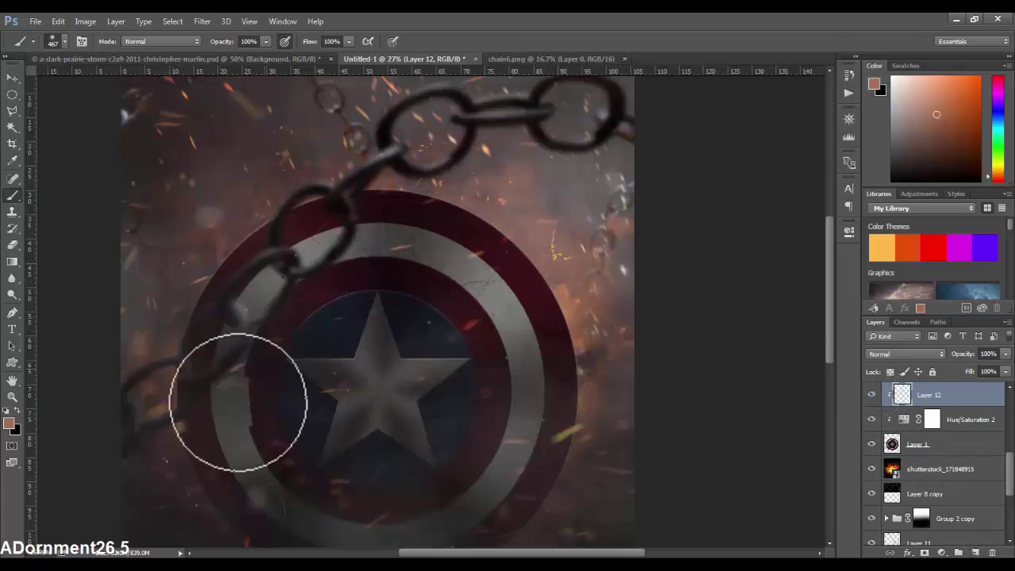
left_click(575, 341, "alt")
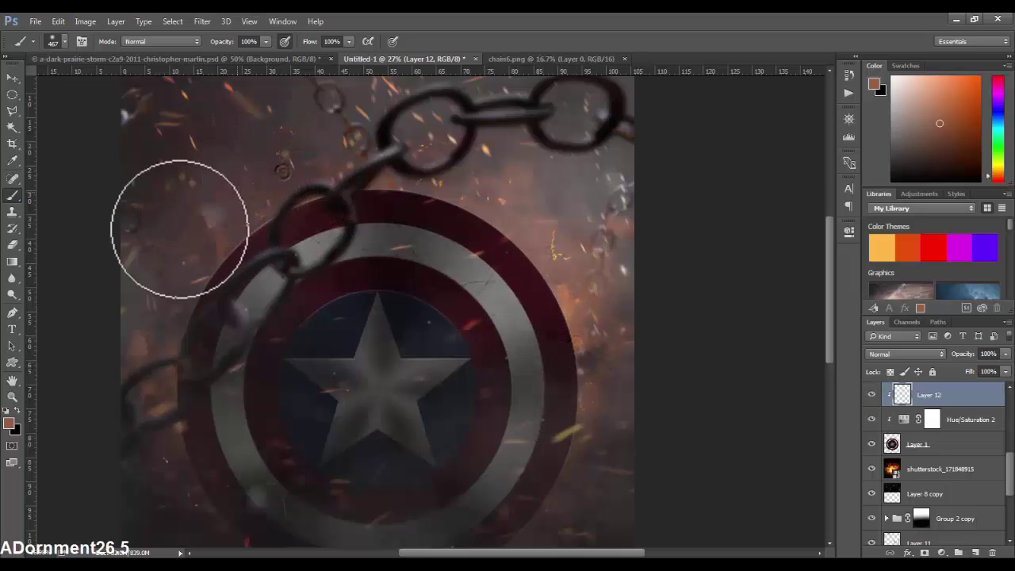
mouse_move(179, 229)
left_mouse_down()
mouse_move(274, 199)
mouse_move(237, 193)
mouse_move(191, 239)
mouse_move(193, 222)
mouse_move(125, 322)
mouse_move(188, 234)
mouse_move(128, 354)
left_mouse_up()
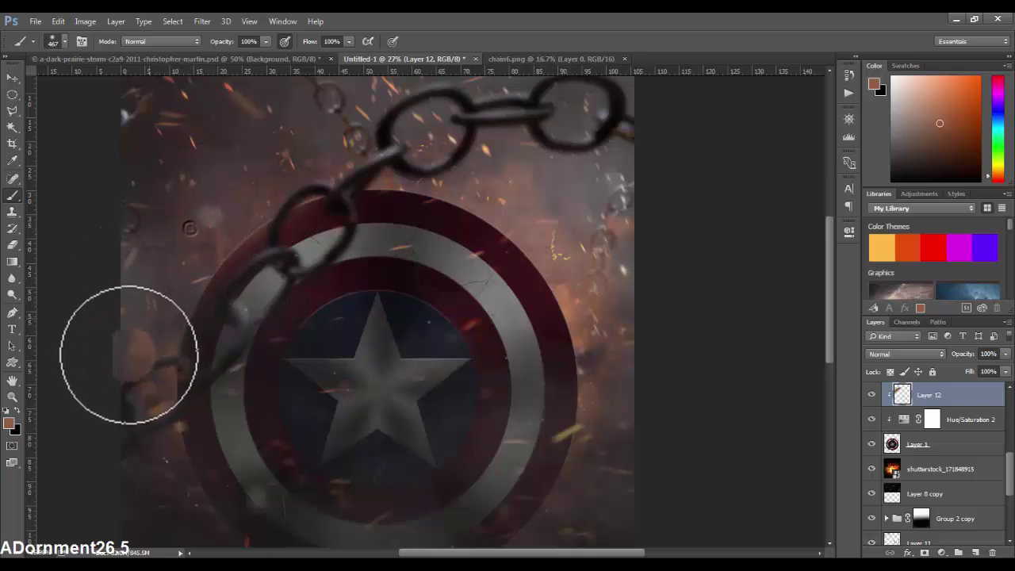
key("ctrl+alt+z")
key("ctrl+alt+z")
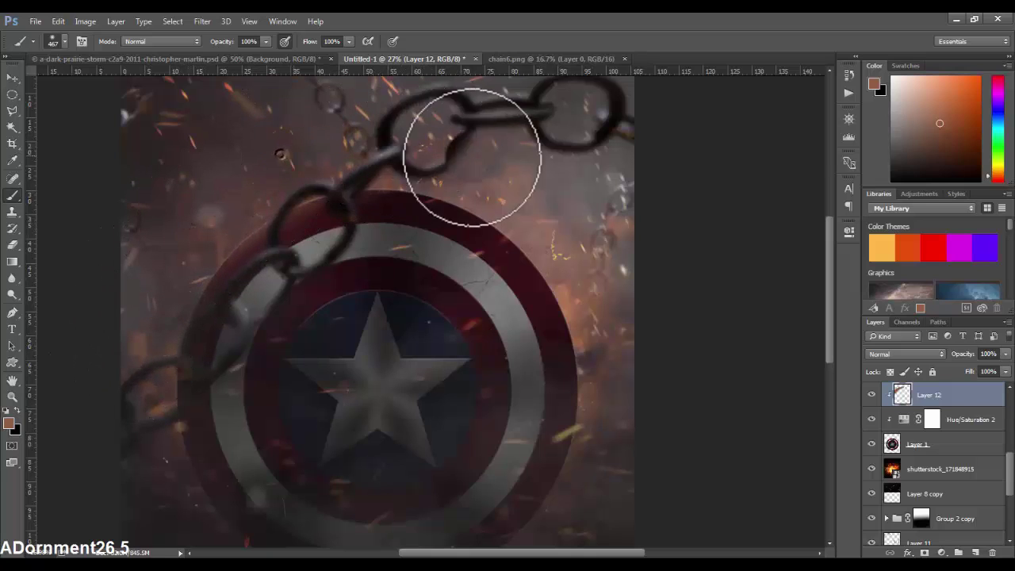
key("ctrl+t")
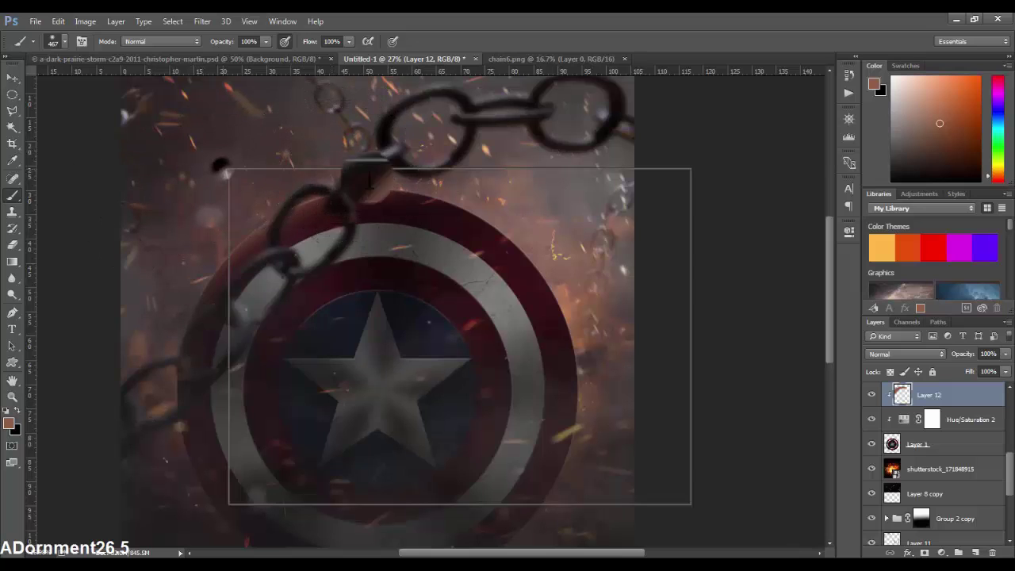
type("1500")
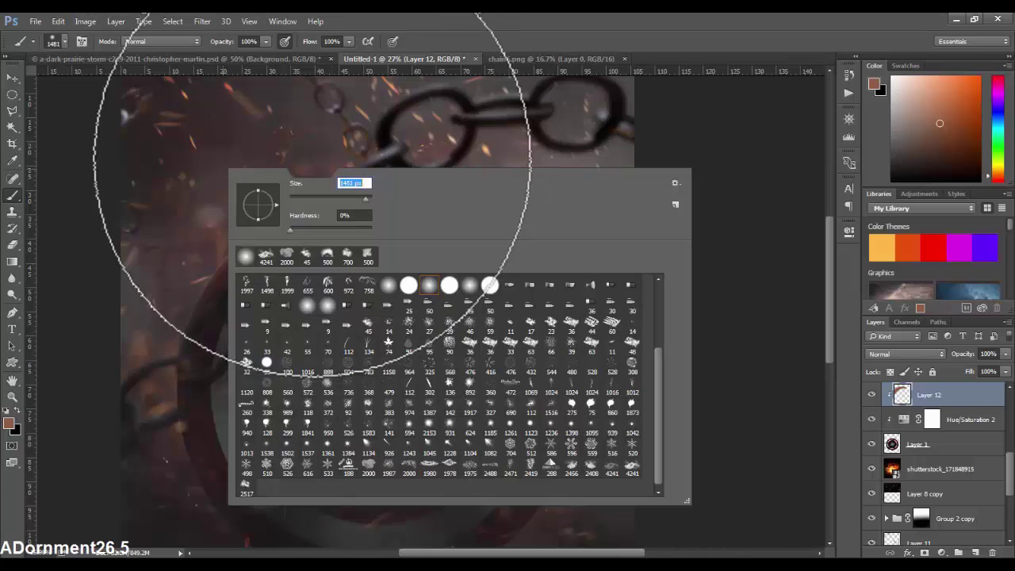
Shrink the brush to about 1440 px and wash warm tones around the chain and shield edge.
left_click_drag(305, 184, 293, 184)
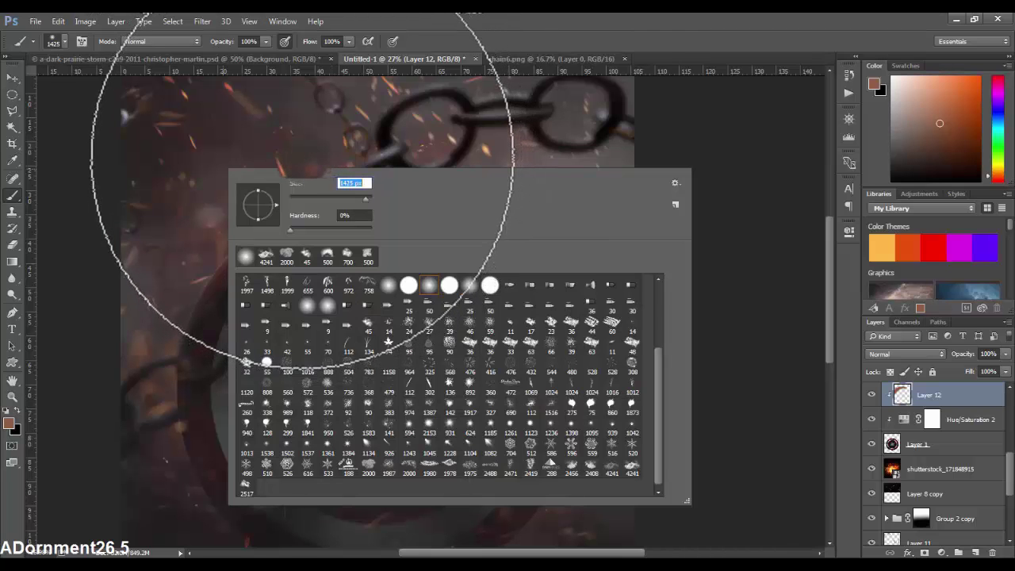
key("Return")
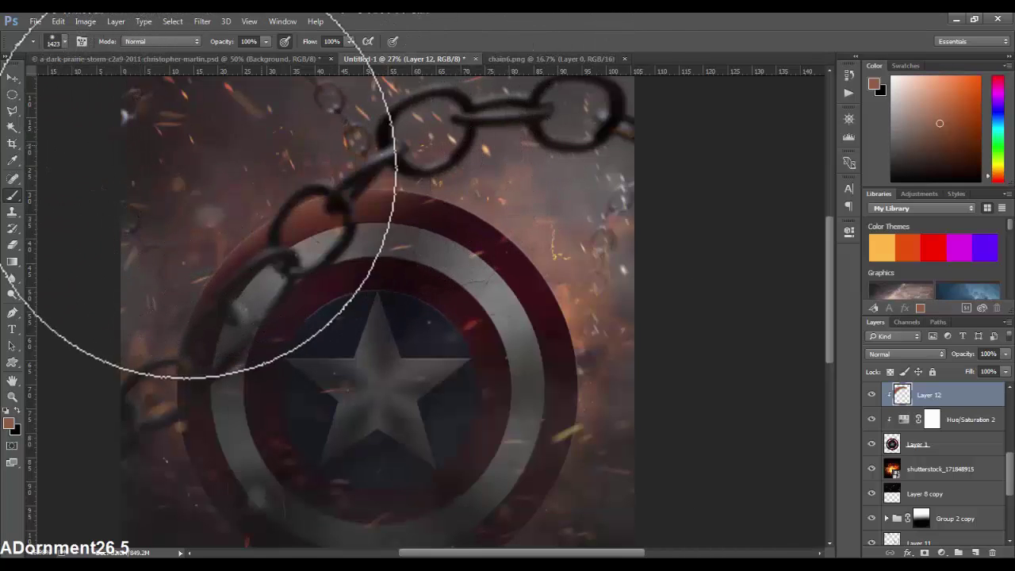
mouse_move(232, 153)
left_mouse_down()
mouse_move(147, 169)
mouse_move(335, 86)
mouse_move(549, 89)
mouse_move(136, 228)
left_mouse_up()
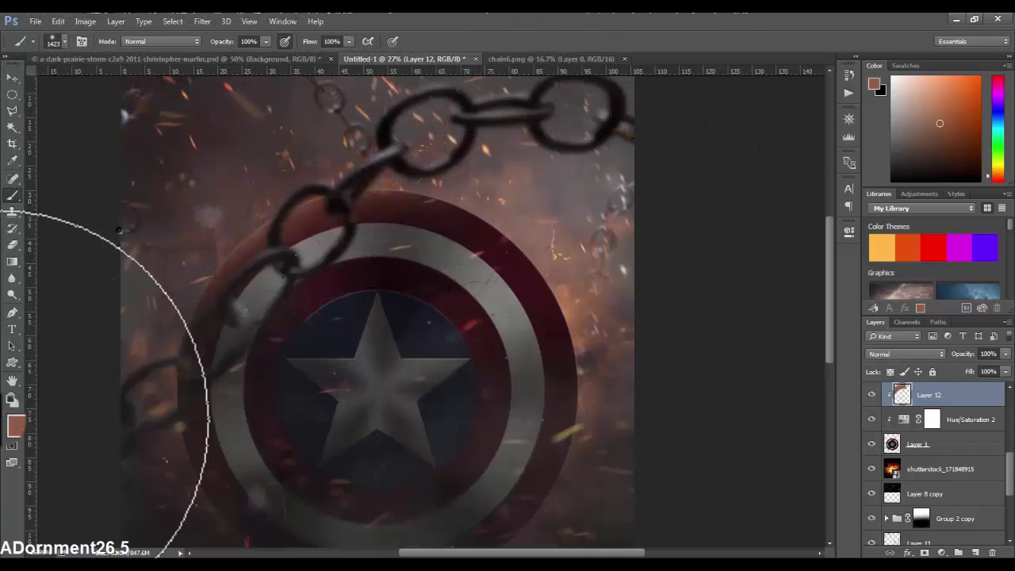
Set Layer 12 opacity to 63% and zoom out to review the poster.
mouse_move(924, 395)
left_mouse_down()
mouse_move(918, 401)
mouse_move(954, 361)
mouse_move(942, 360)
left_mouse_up()
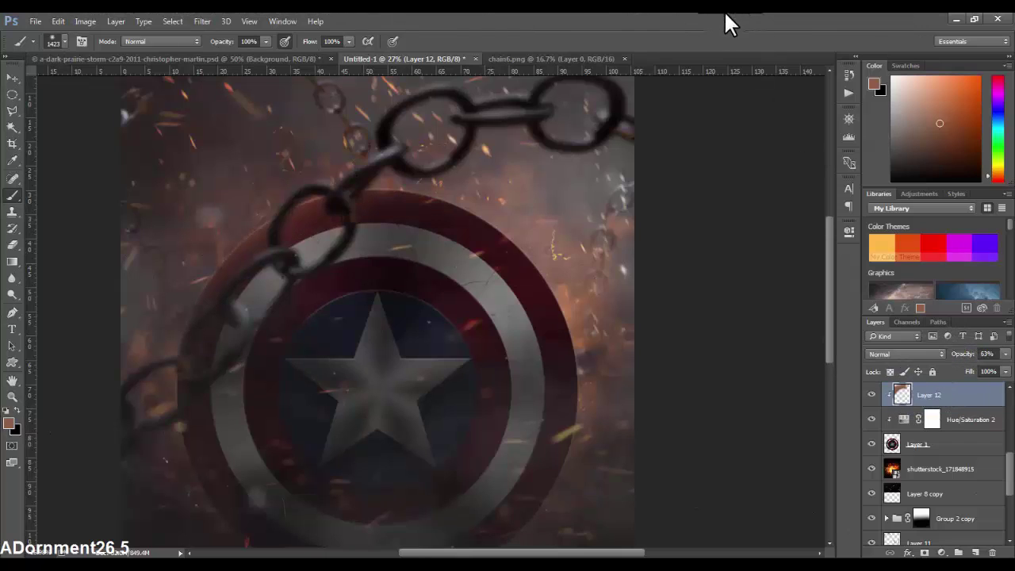
scroll(679, 102, "down", 2)
scroll(674, 119, "down", 2)
scroll(674, 119, "up", 1)
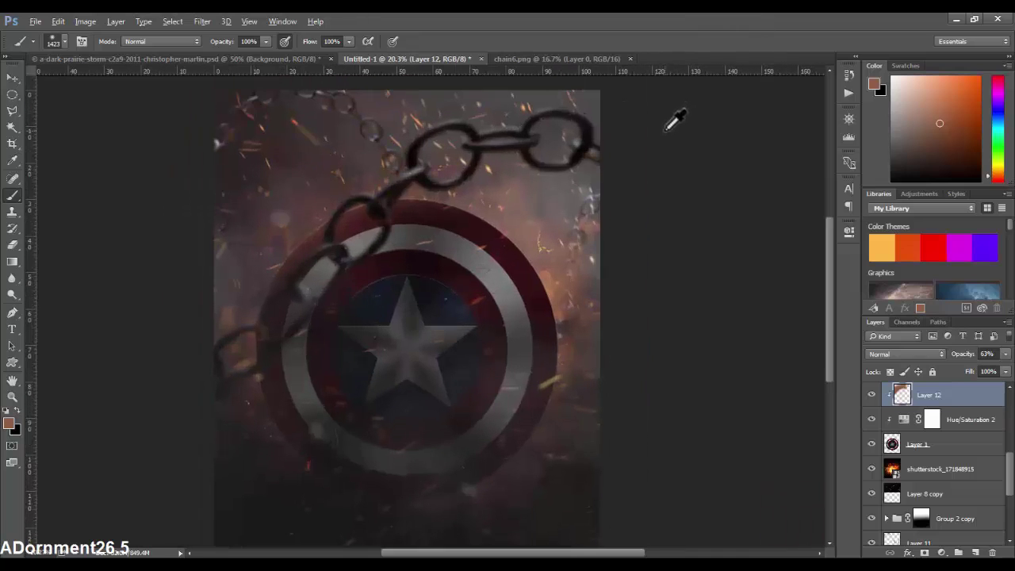
scroll(674, 119, "down", 1)
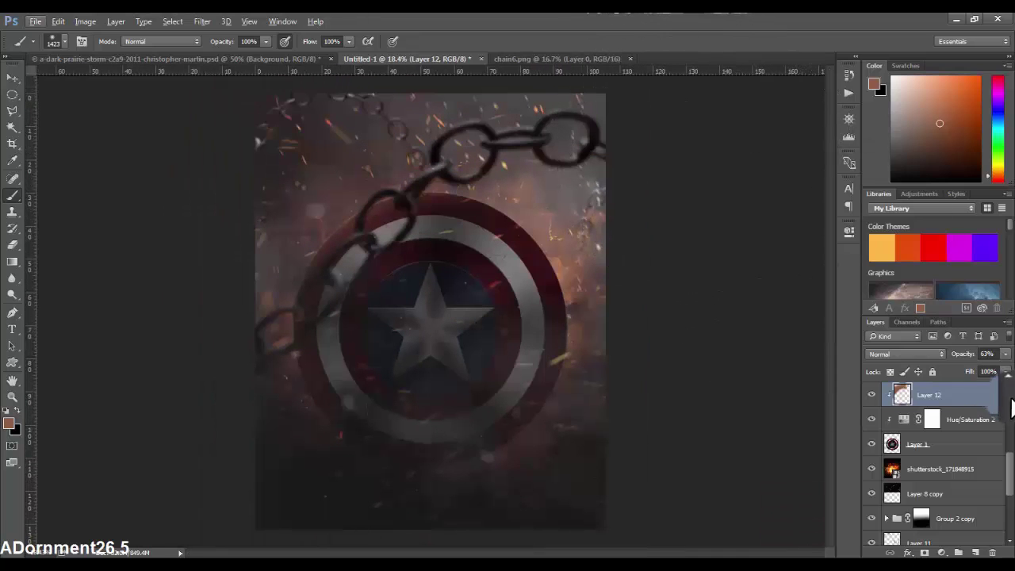
scroll(959, 397, "up", 2)
left_click_drag(959, 394, 954, 404)
scroll(959, 404, "up", 3)
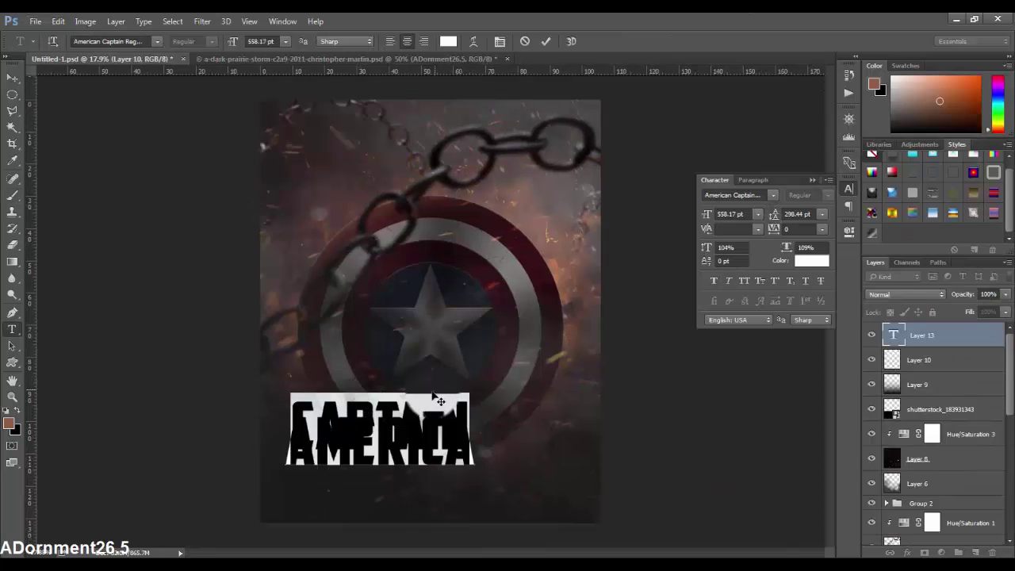
Resize the title text to 187.17 pt, commit it, and move the AMERICA text right and down.
mouse_move(713, 217)
left_mouse_down()
mouse_move(473, 258)
mouse_move(531, 256)
left_mouse_up()
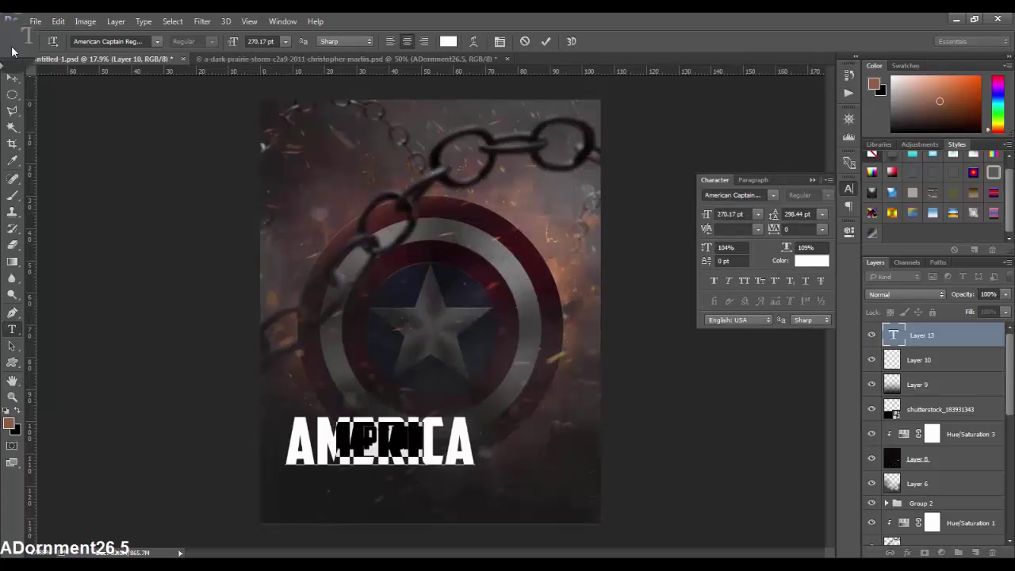
left_click(13, 77)
left_click_drag(386, 435, 437, 463)
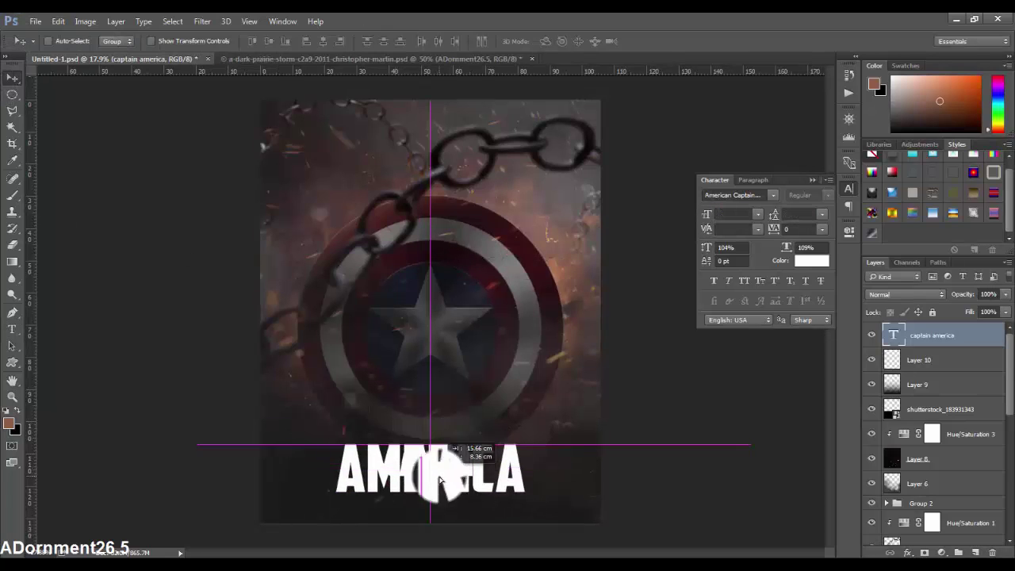
left_click_drag(495, 440, 498, 442)
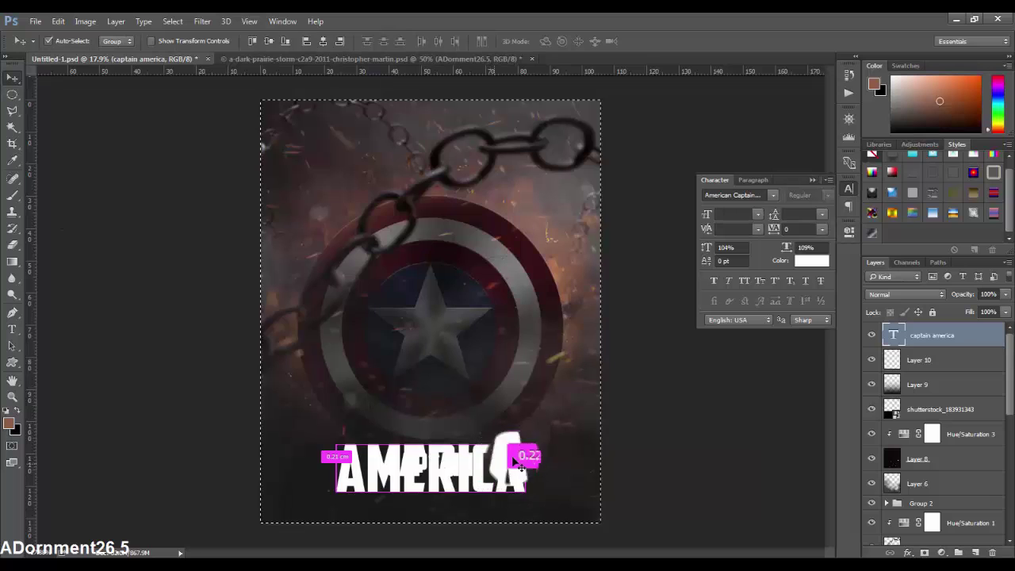
Try erasing the AMERICA text layer with Select All and Delete, dismissing the error.
key("ctrl+a")
left_click_drag(919, 360, 932, 338)
left_click(932, 334)
key("Delete")
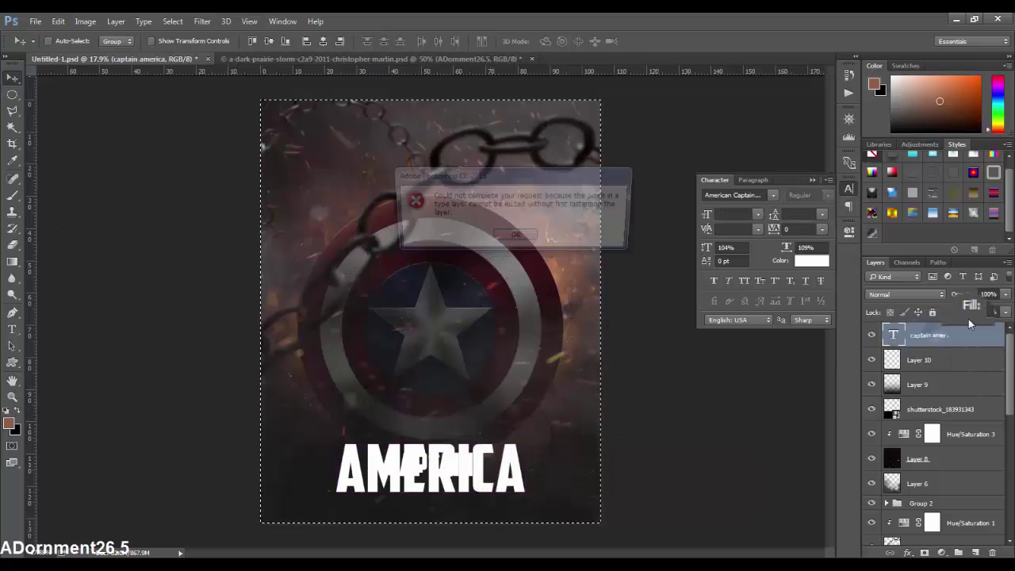
left_click(512, 239)
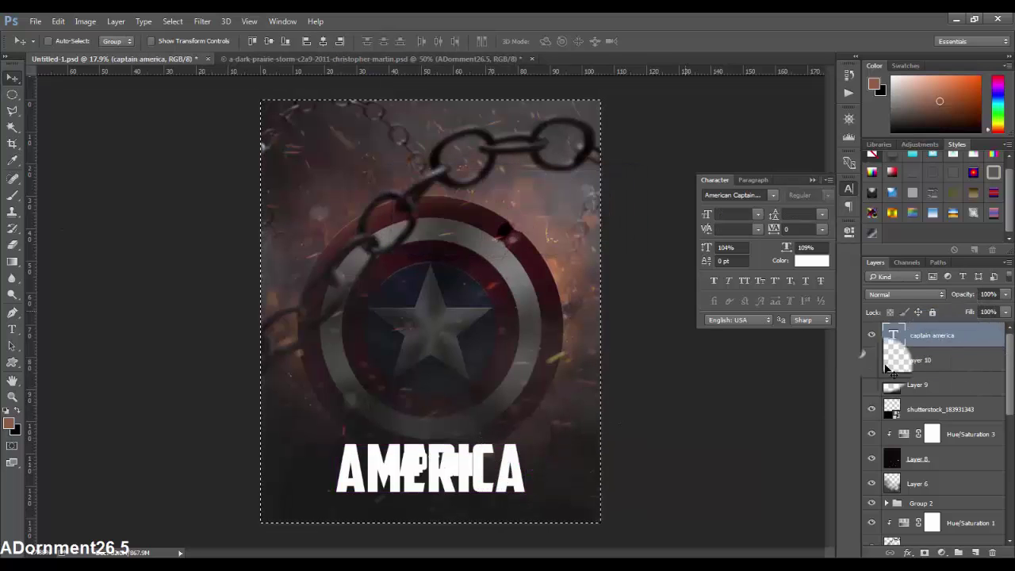
Hide the AMERICA text layer and drag it to the Layers trash, confirming Yes.
left_click(872, 335)
left_click(988, 335)
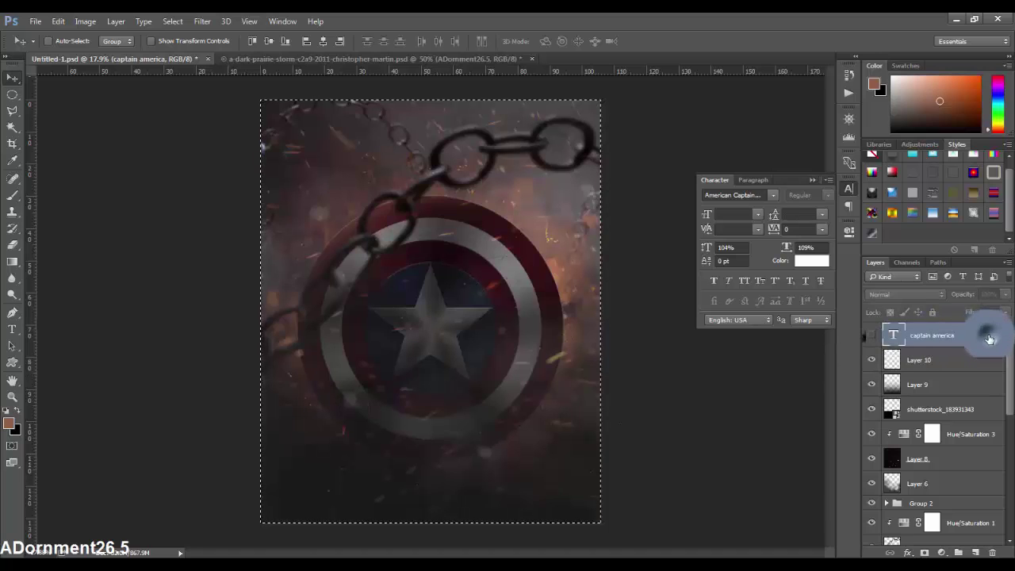
left_click_drag(989, 339, 991, 552)
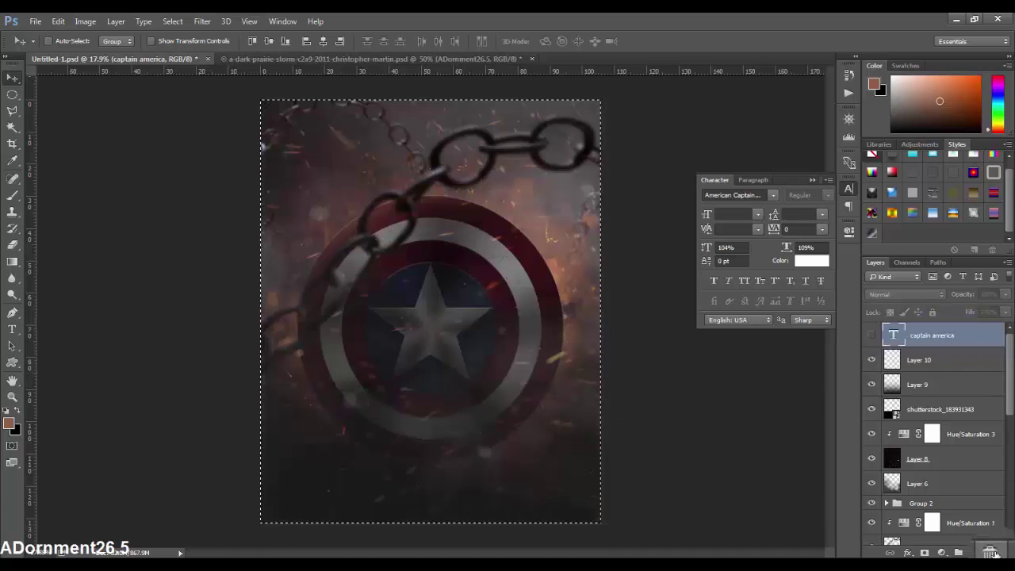
left_click(460, 290)
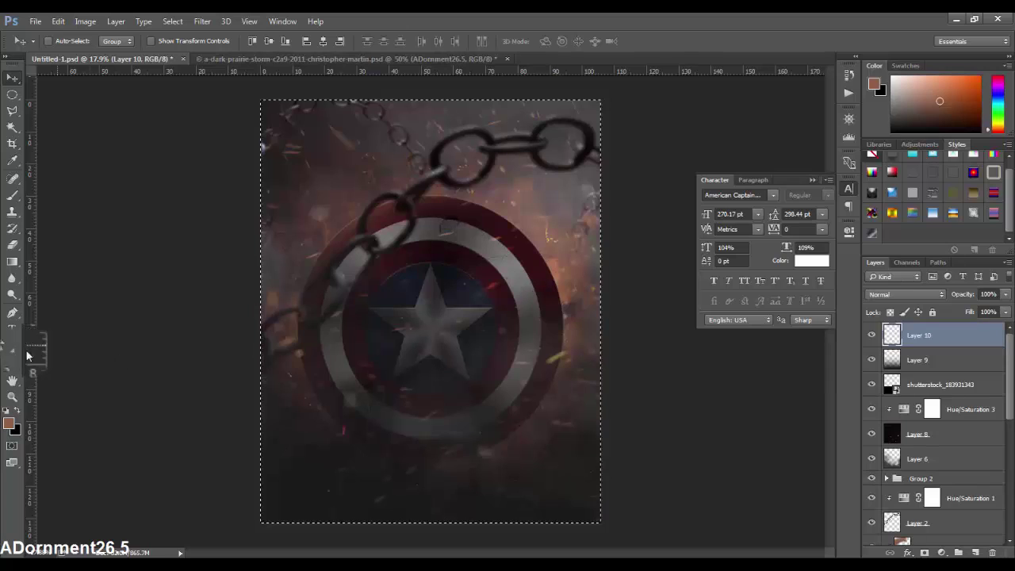
Type a white CAPTAIN title below the shield and shrink it to 157.17 pt.
left_click(12, 327)
left_click(399, 453)
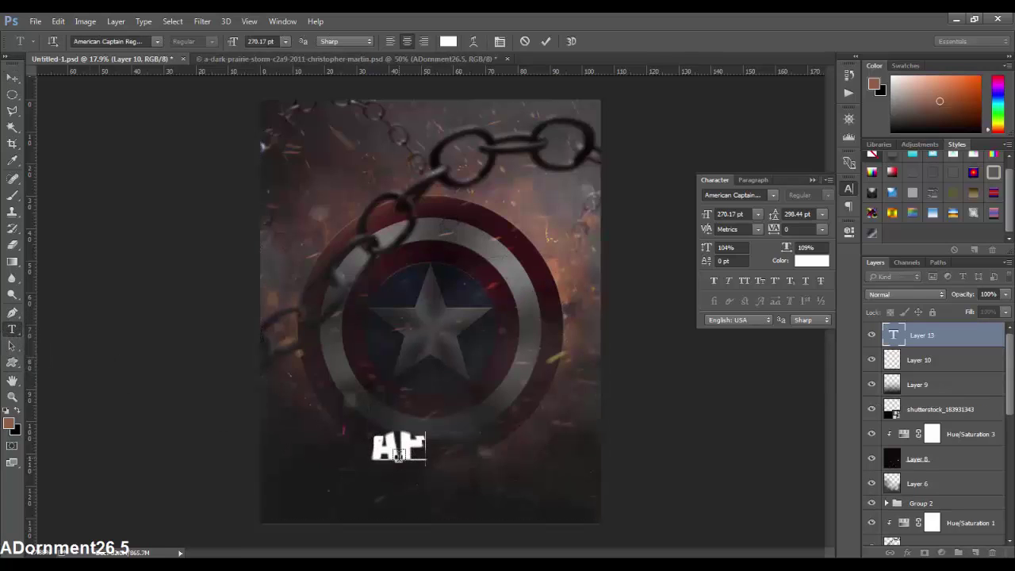
type("in")
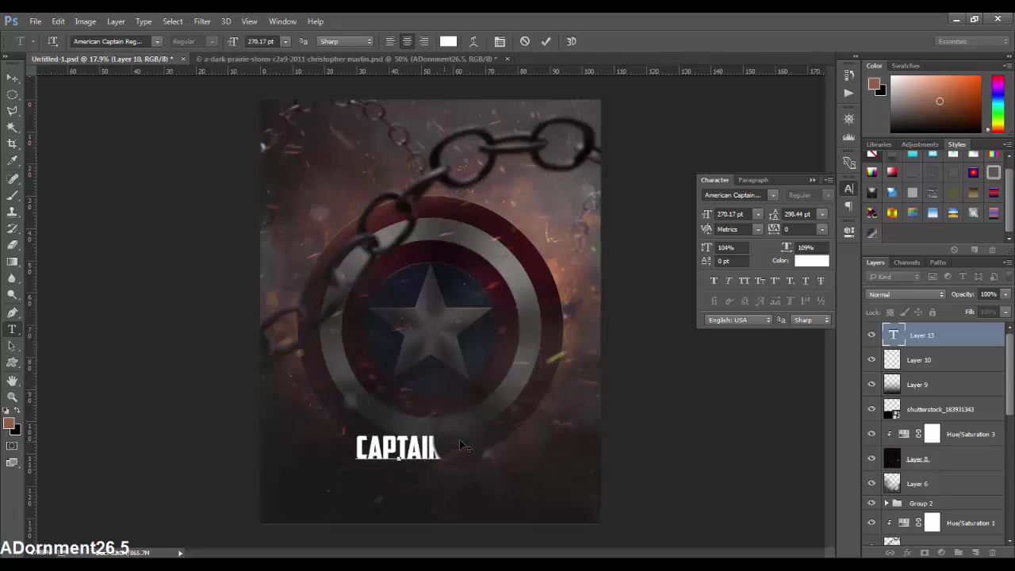
left_click(705, 213)
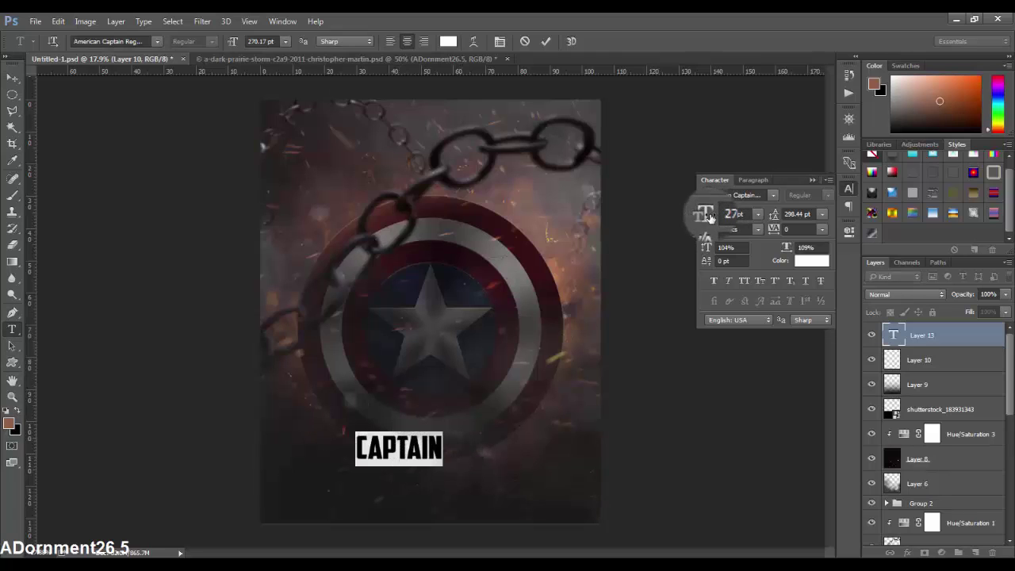
left_click_drag(703, 218, 695, 223)
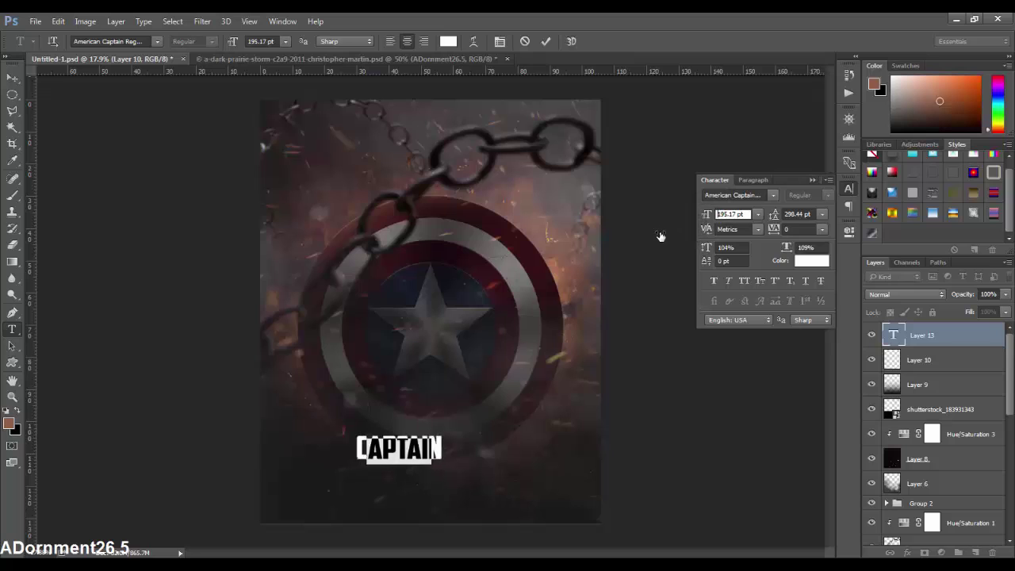
left_click_drag(637, 244, 636, 244)
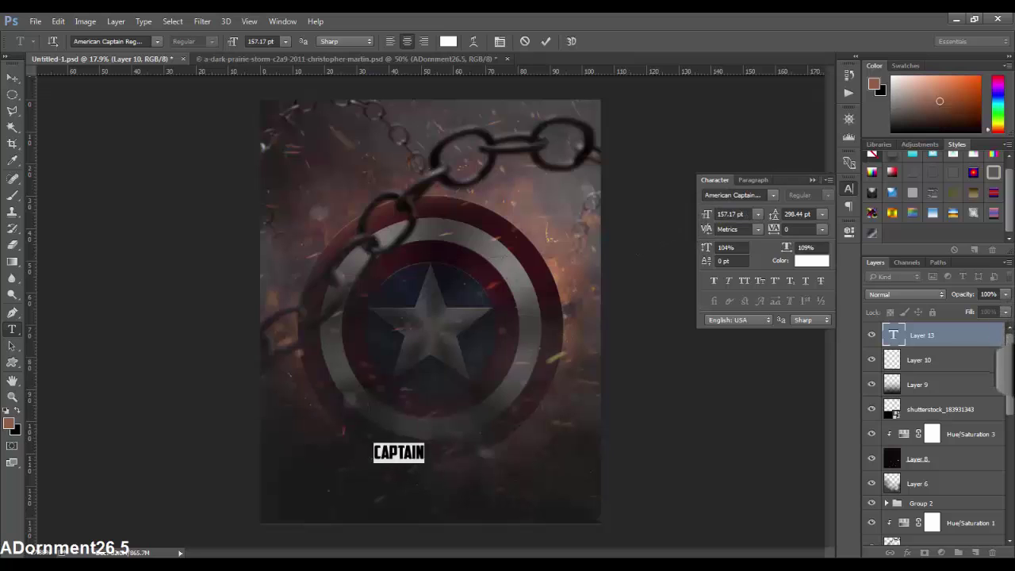
Duplicate the captain layer, retype the copy as AMERICA, and place it below CAPTAIN.
left_click_drag(920, 336, 916, 349)
left_click_drag(394, 452, 413, 450)
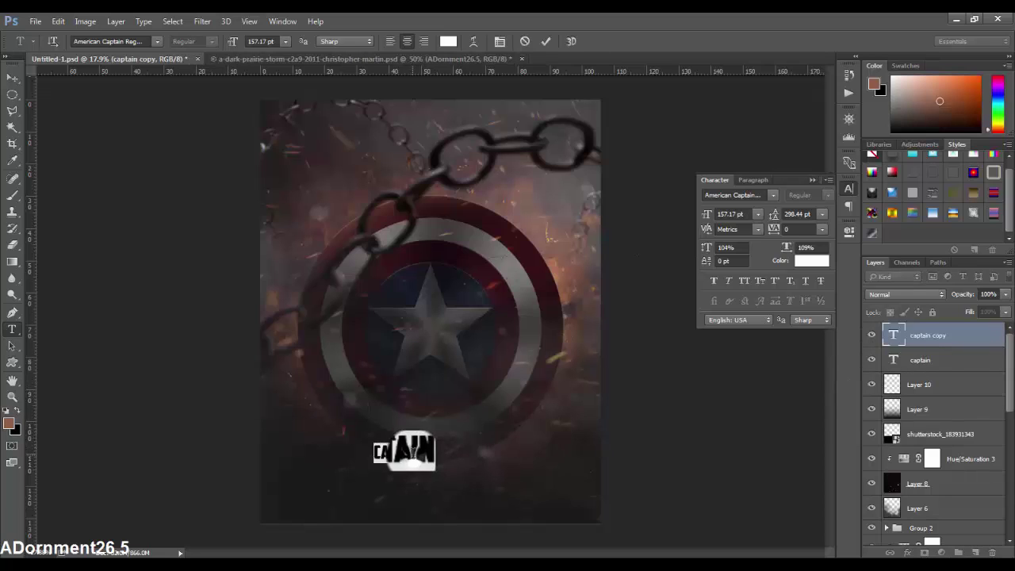
key("BackSpace")
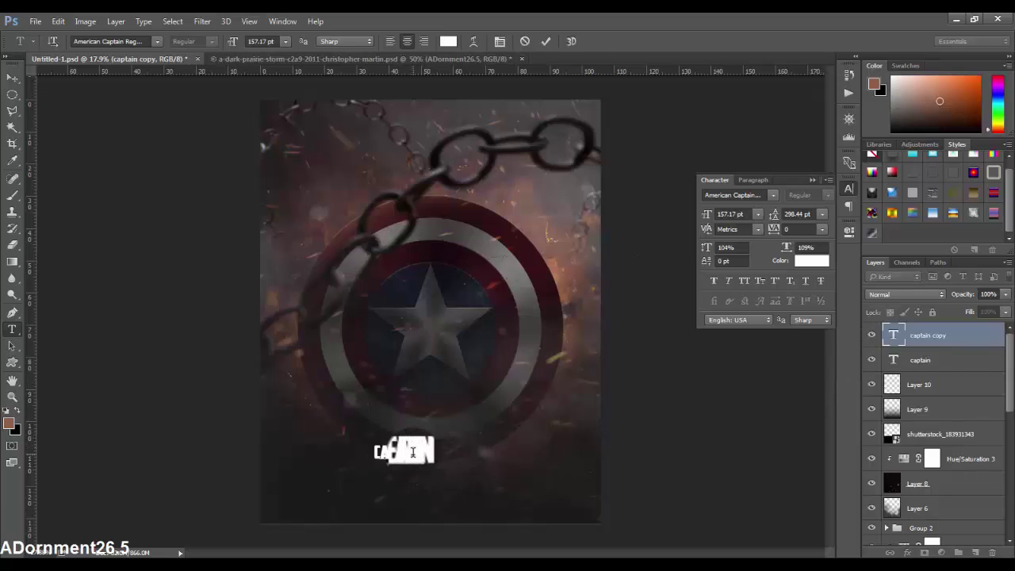
type("AMERICA")
left_click(16, 80)
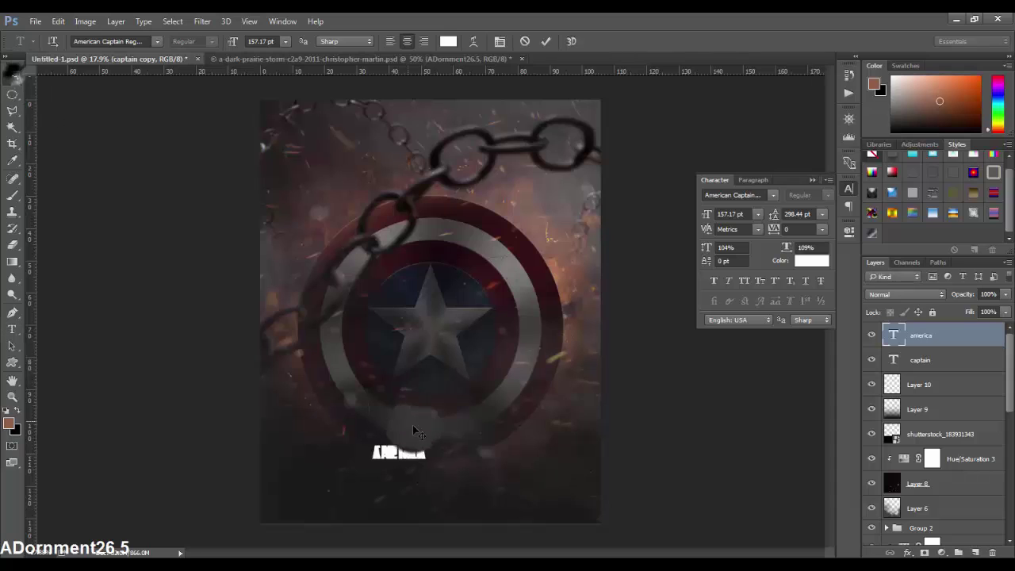
left_click_drag(413, 424, 424, 484)
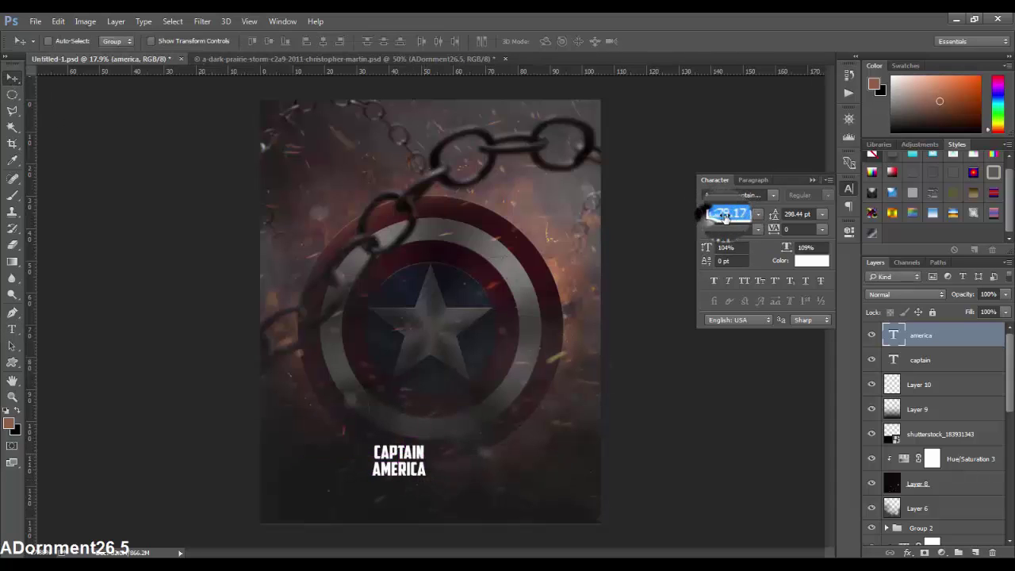
Enlarge AMERICA to 324.17 pt and CAPTAIN to 205.17 pt.
mouse_move(706, 214)
left_mouse_down()
mouse_move(706, 225)
mouse_move(761, 225)
left_mouse_up()
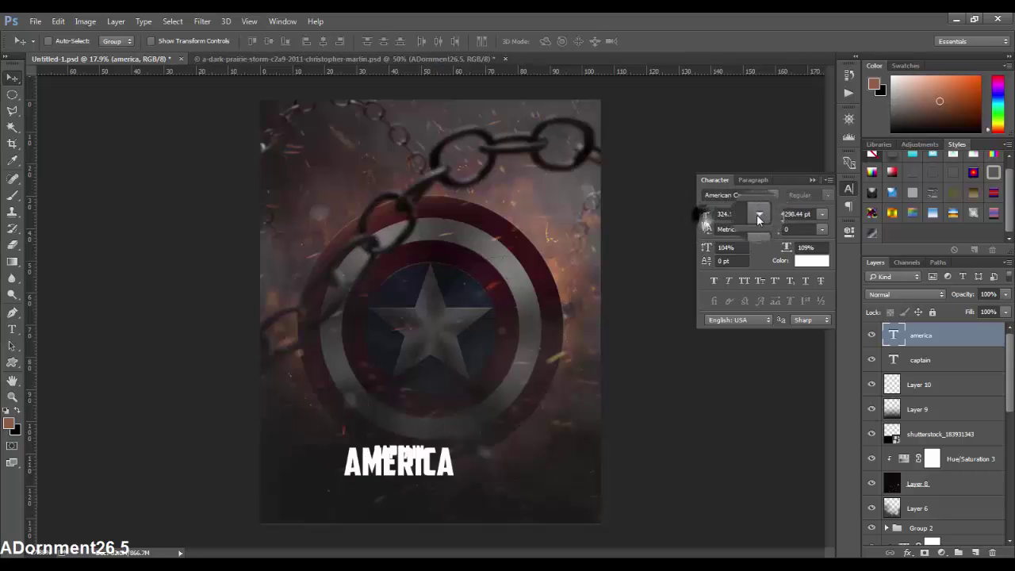
left_click_drag(365, 460, 408, 468)
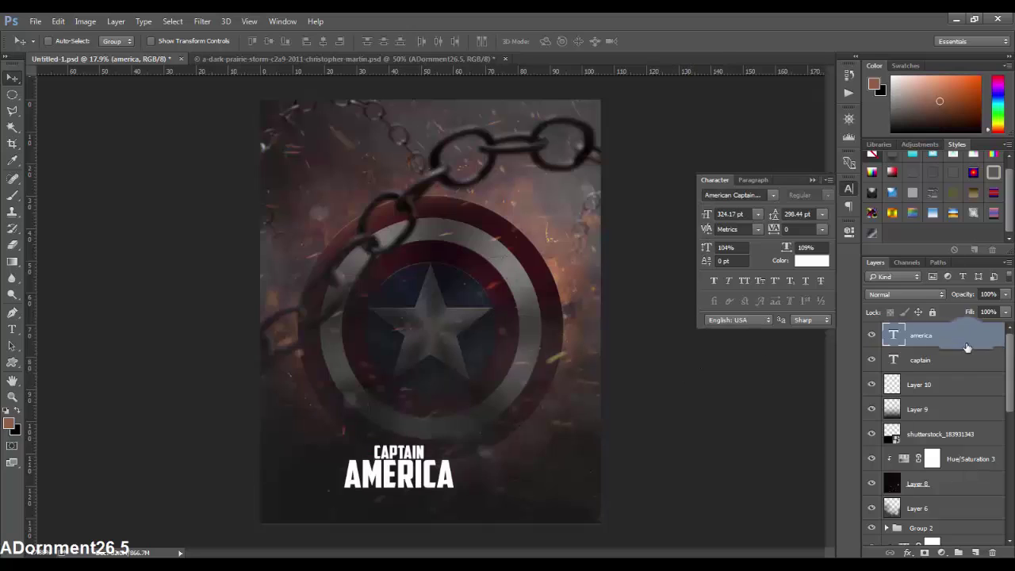
left_click(920, 360)
left_click_drag(705, 214, 698, 212)
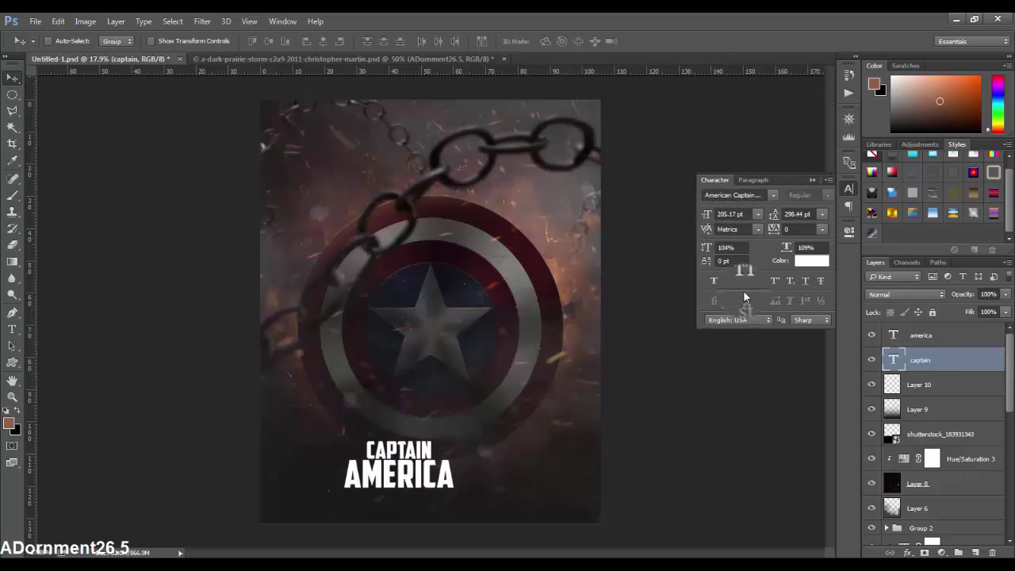
Set AMERICA's vertical scale to 89%, add 60 tracking to both words, then select both layers.
left_click(952, 337)
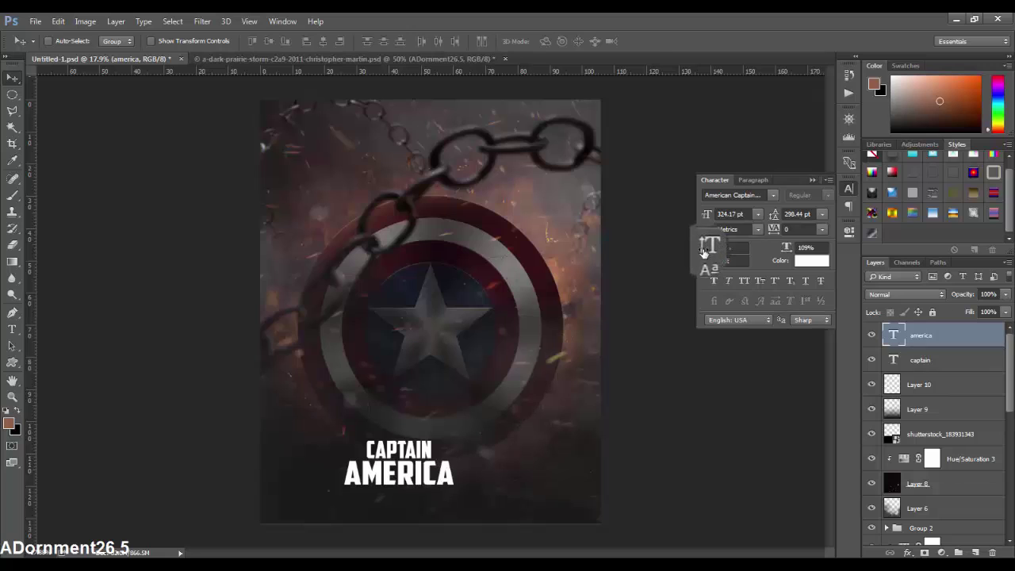
mouse_move(700, 252)
left_mouse_down()
mouse_move(691, 250)
mouse_move(711, 250)
left_mouse_up()
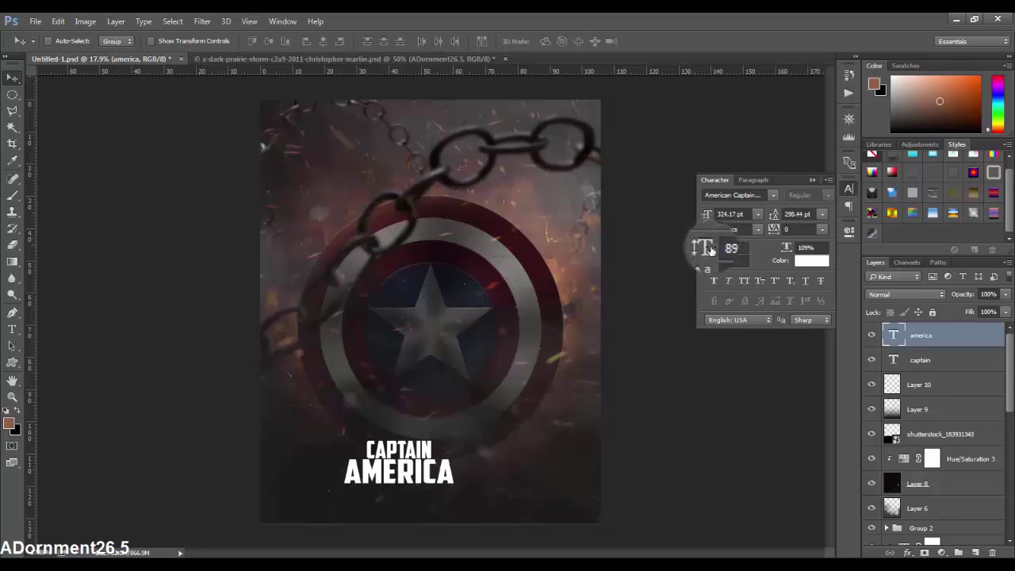
left_click_drag(762, 229, 767, 230)
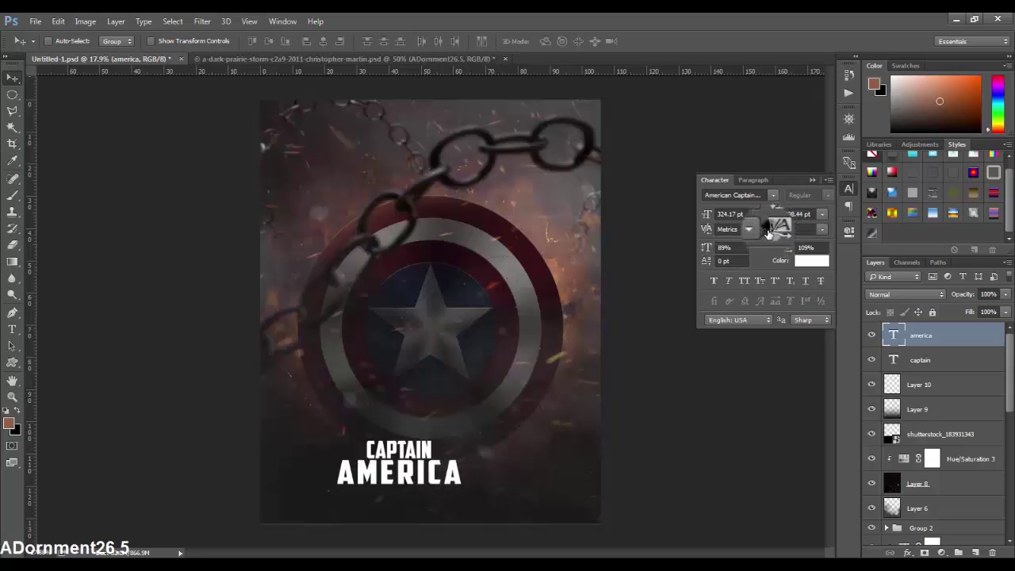
left_click_drag(878, 326, 888, 349)
left_click(920, 360)
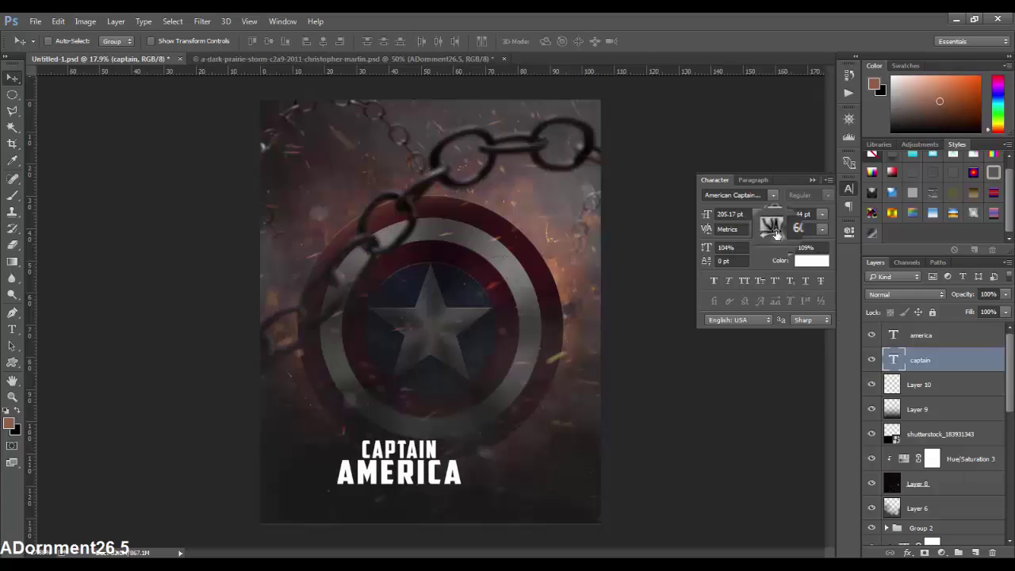
left_click(958, 335, "shift")
left_click_drag(381, 472, 454, 501)
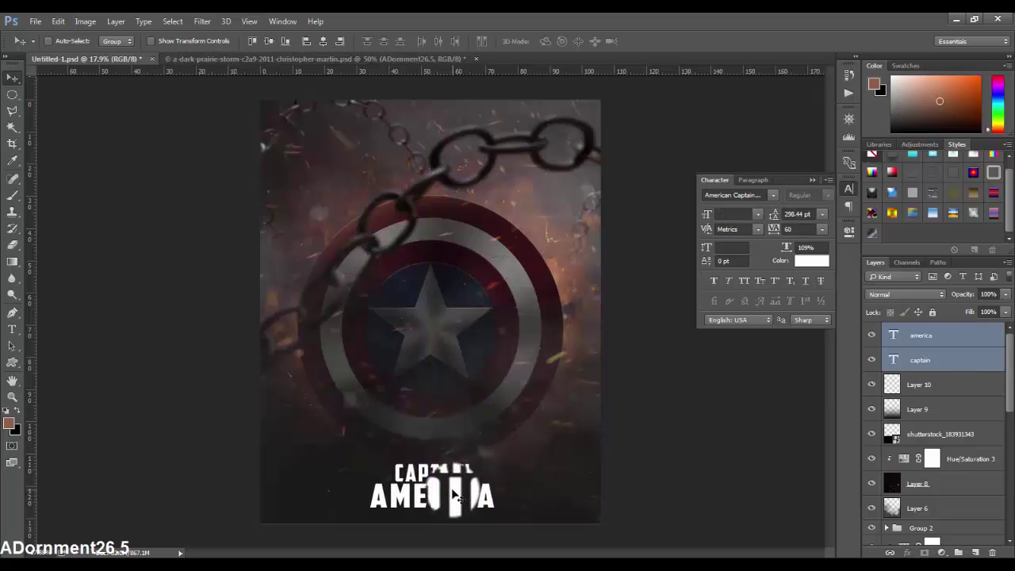
Nudge the two-layer title sideways, zoom out, and centre it near the poster bottom.
left_click_drag(454, 494, 462, 490)
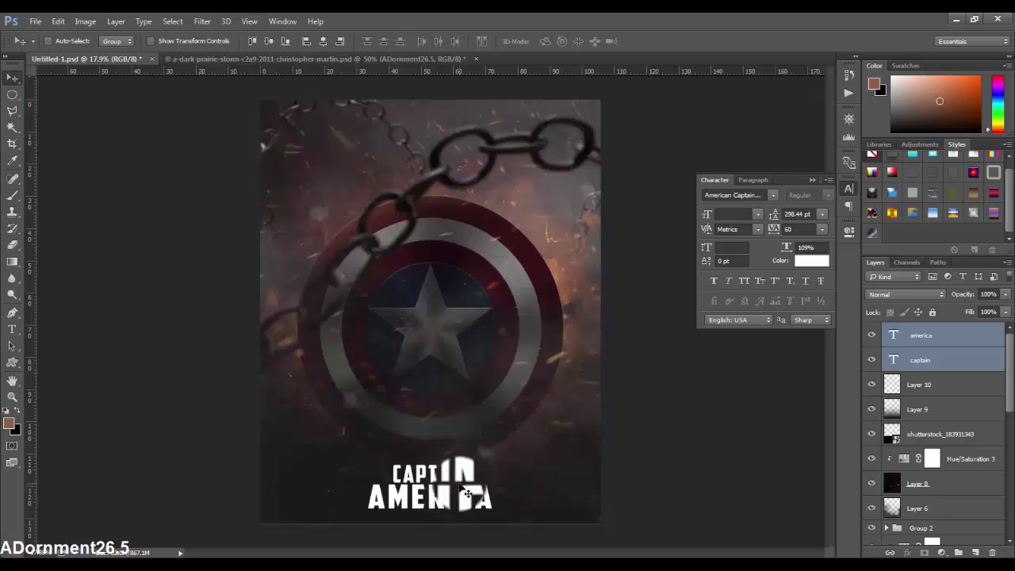
key("Left")
key("Left")
key("Left")
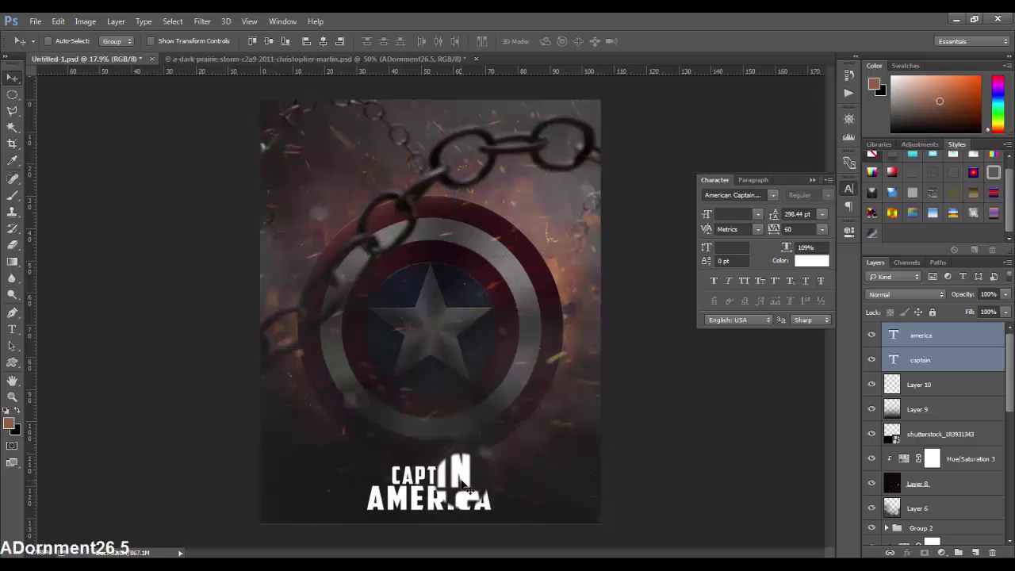
key("Right")
key("Right")
key("Right")
key("ctrl+minus")
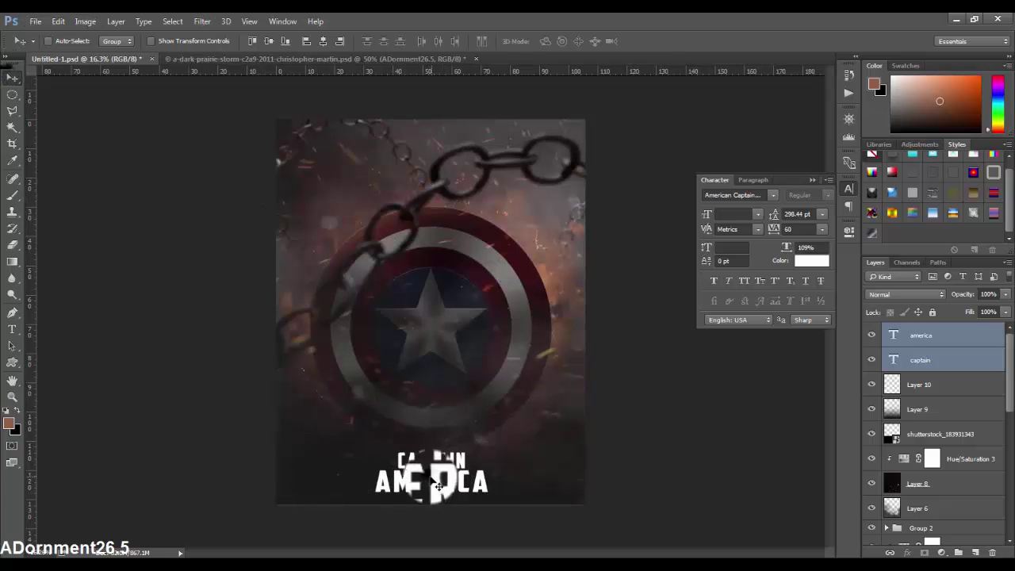
mouse_move(424, 480)
left_mouse_down()
mouse_move(410, 479)
mouse_move(481, 473)
mouse_move(449, 483)
left_mouse_up()
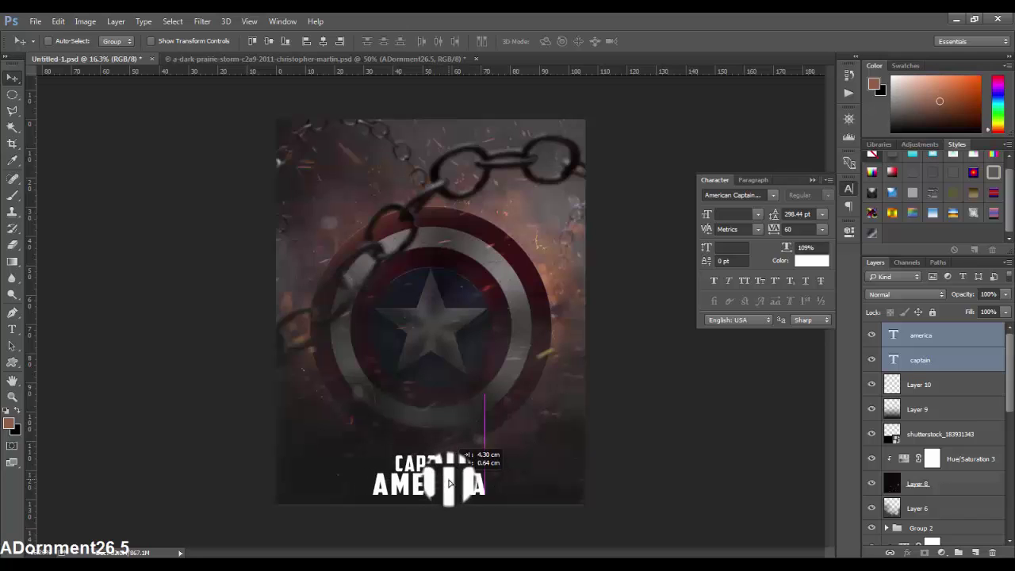
left_click_drag(449, 483, 452, 483)
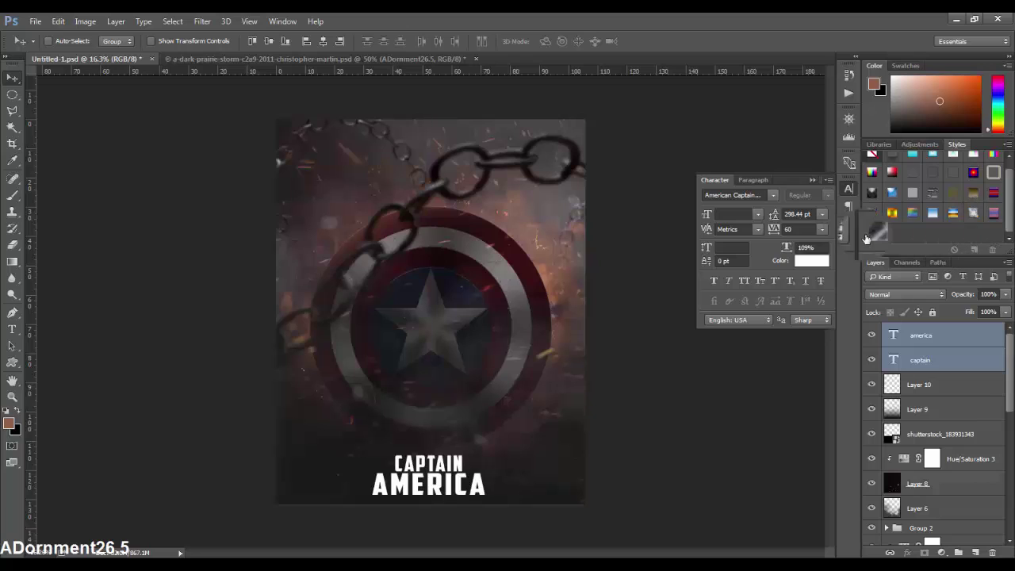
Shift-nudge the title sideways to centre it, then try moving it up over the shield and back.
left_click_drag(871, 235, 617, 441)
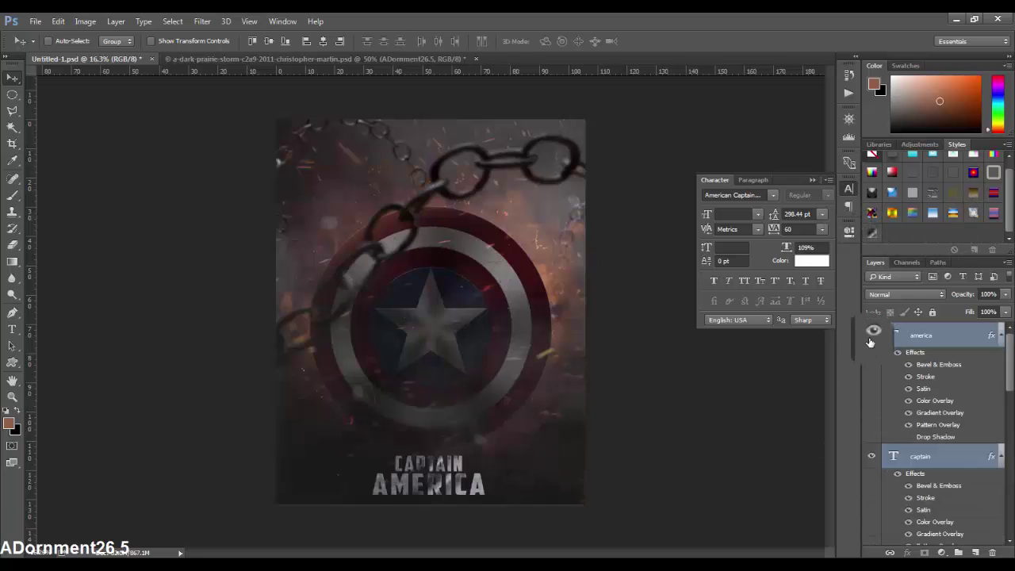
left_click_drag(452, 484, 459, 481)
key("shift+Right")
key("shift+Right")
key("shift+Right")
key("shift+Right")
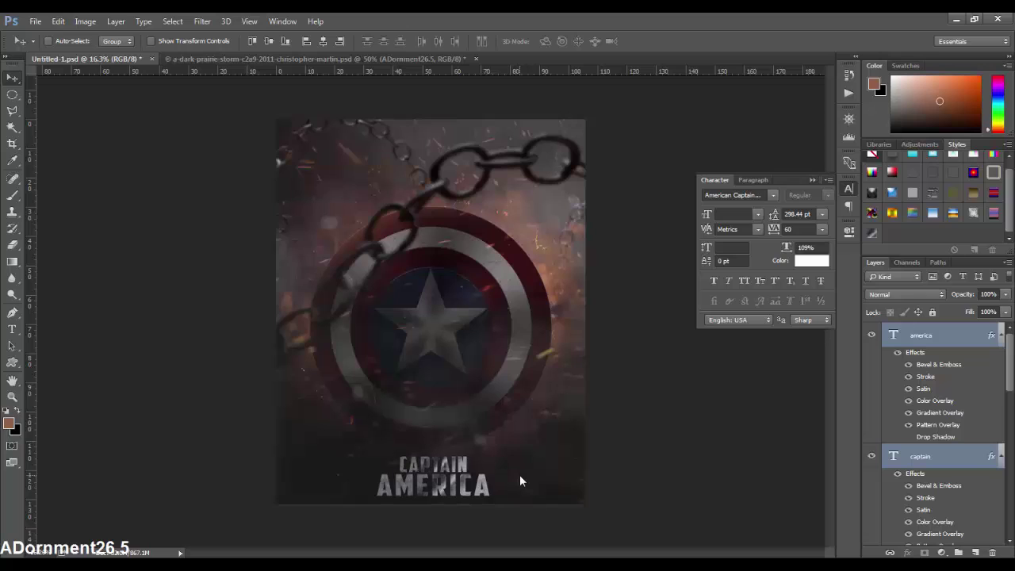
key("shift+Left")
key("shift+Left")
key("shift+Left")
key("shift+Left")
key("shift+Left")
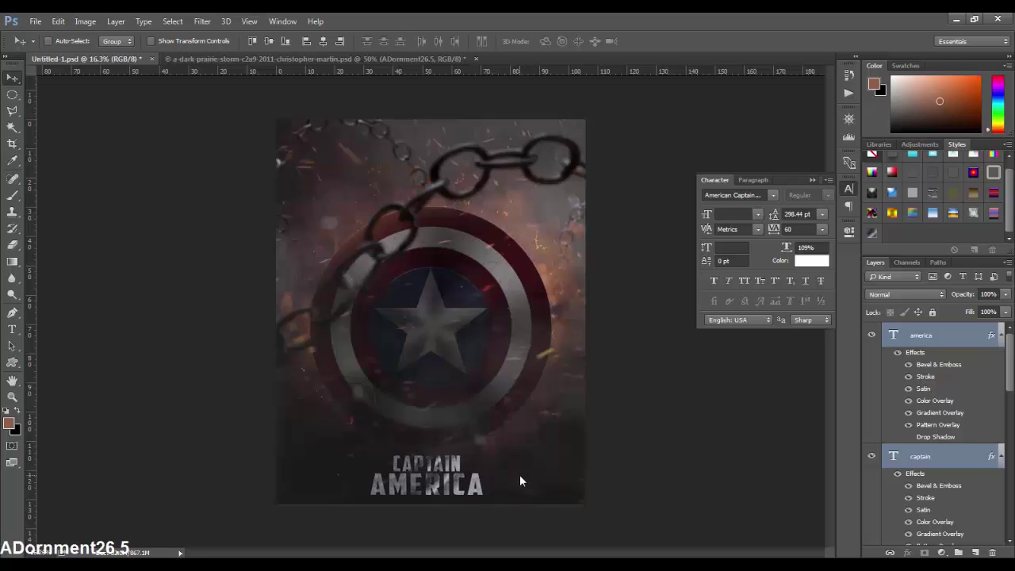
key("shift+Right")
key("shift+Right")
key("shift+Right")
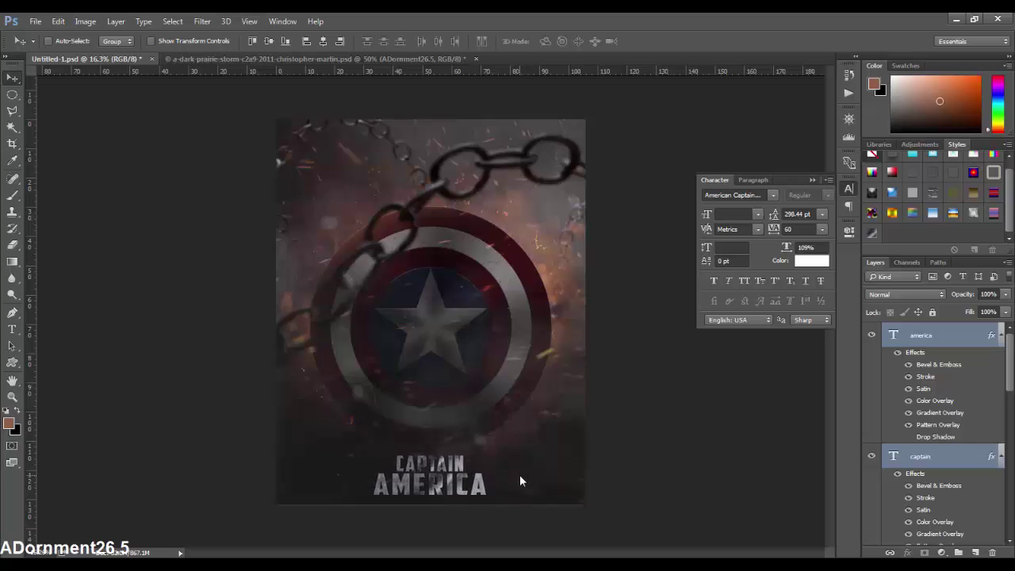
key("shift+Right")
key("shift+Right")
key("shift+Right")
key("shift+Right")
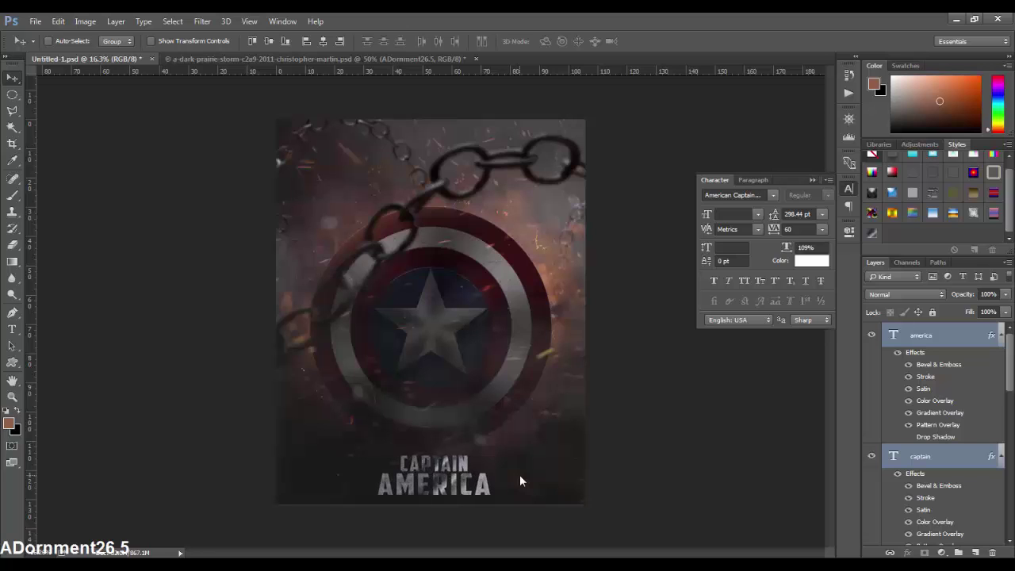
left_click_drag(432, 480, 431, 416)
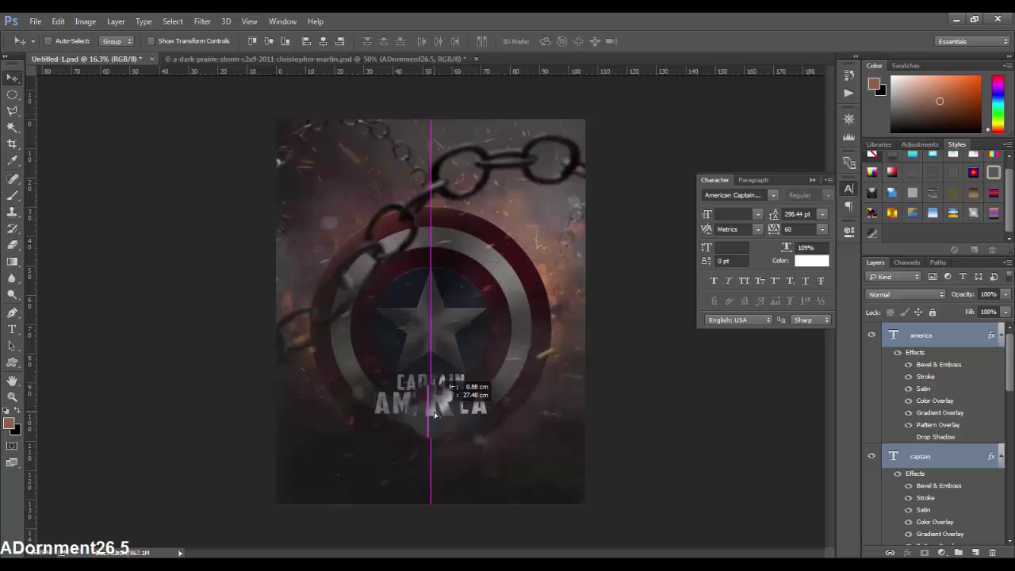
left_click_drag(435, 415, 433, 448)
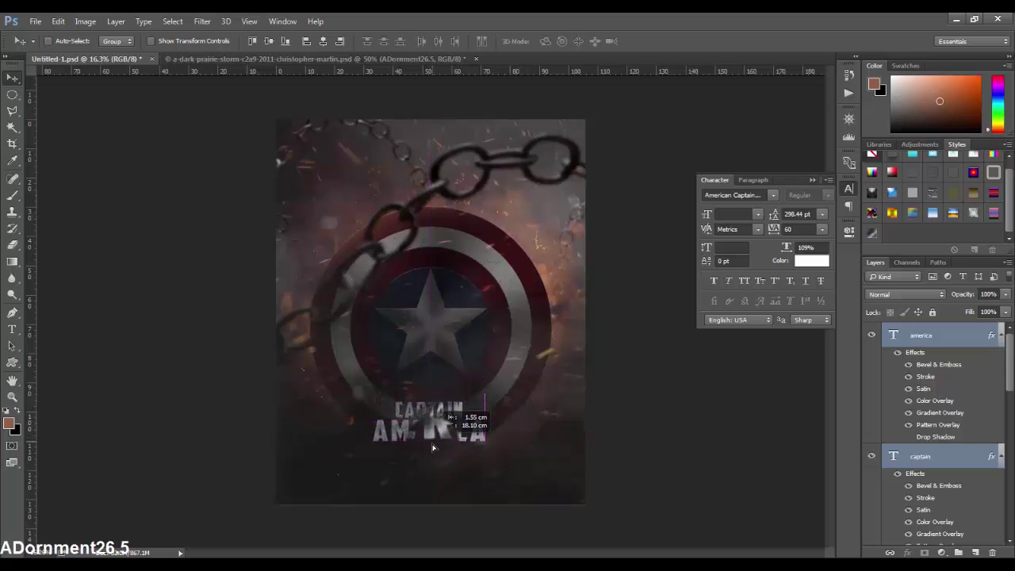
Lift the title once more, then drop it centred at the poster bottom below the shield.
left_click_drag(433, 448, 431, 410)
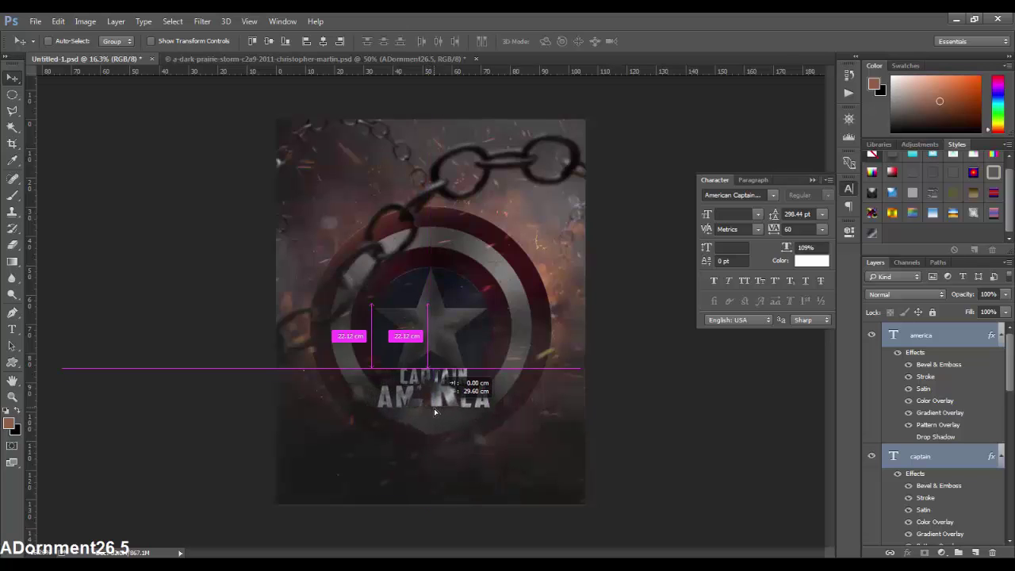
mouse_move(433, 409)
left_mouse_down()
mouse_move(429, 493)
mouse_move(466, 473)
left_mouse_up()
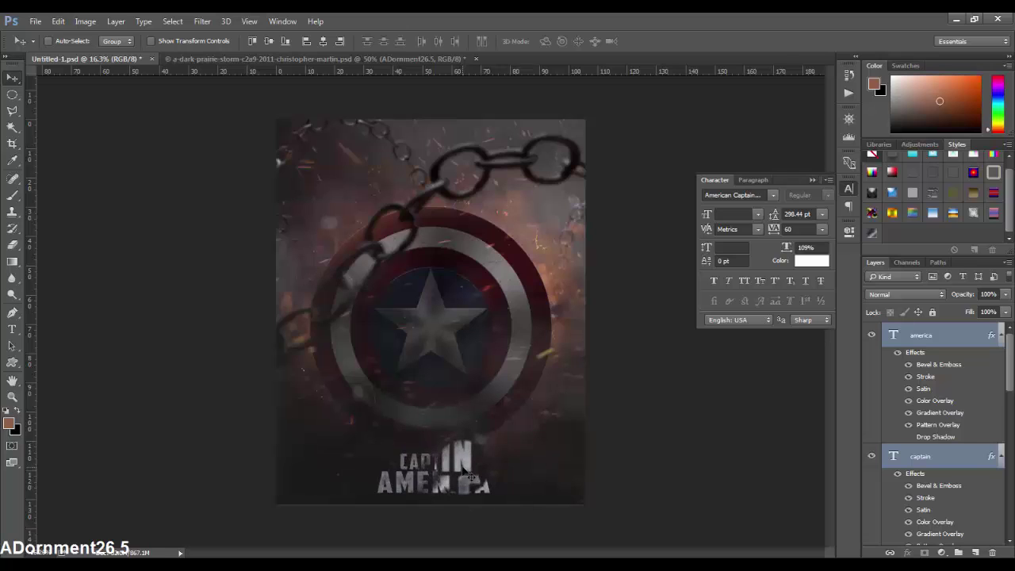
left_click_drag(466, 473, 467, 474)
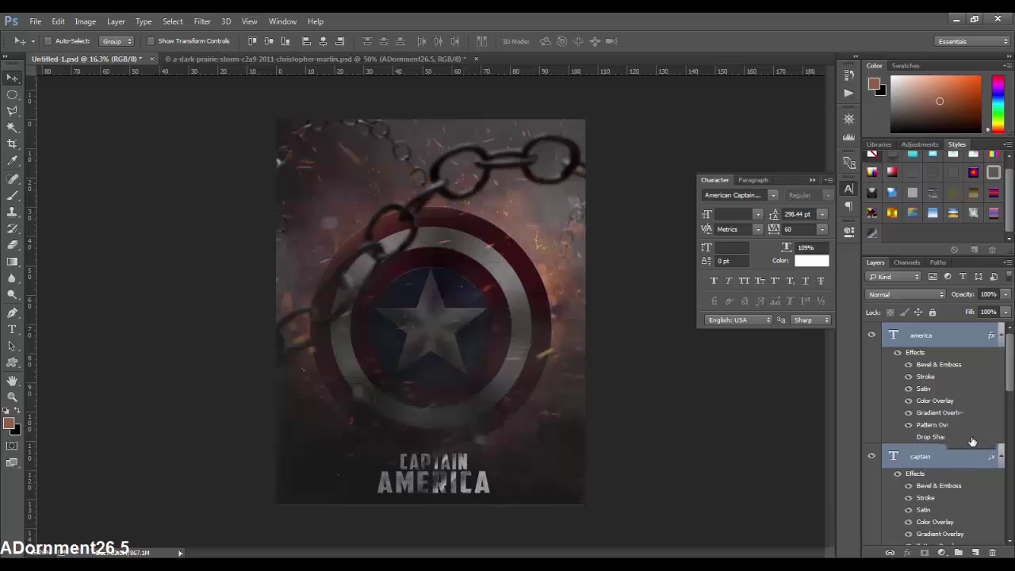
Group the america and captain text layers into a collapsed group named 'name'.
left_click_drag(938, 364, 938, 370)
key("ctrl+g")
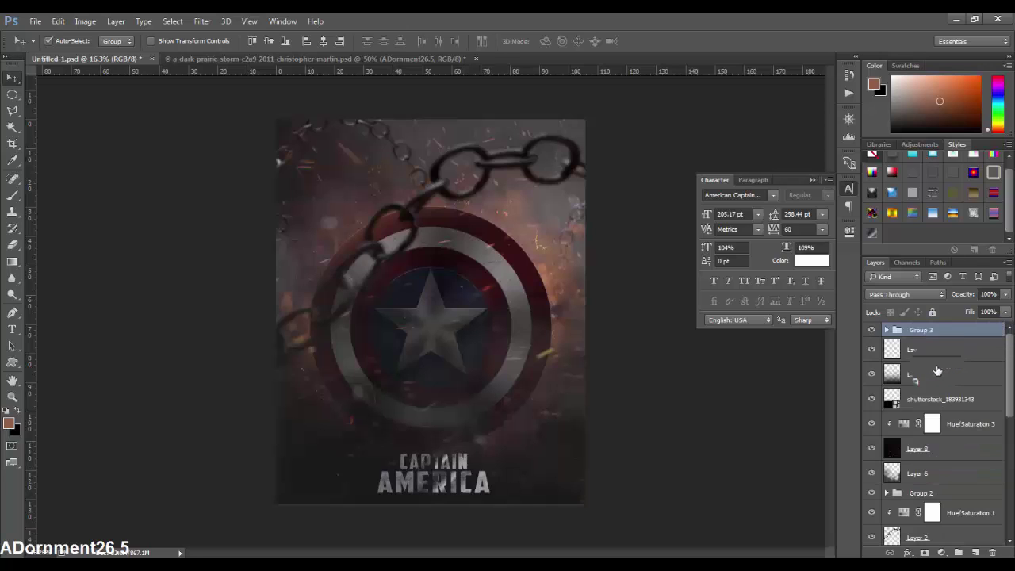
double_click(920, 330)
type("name")
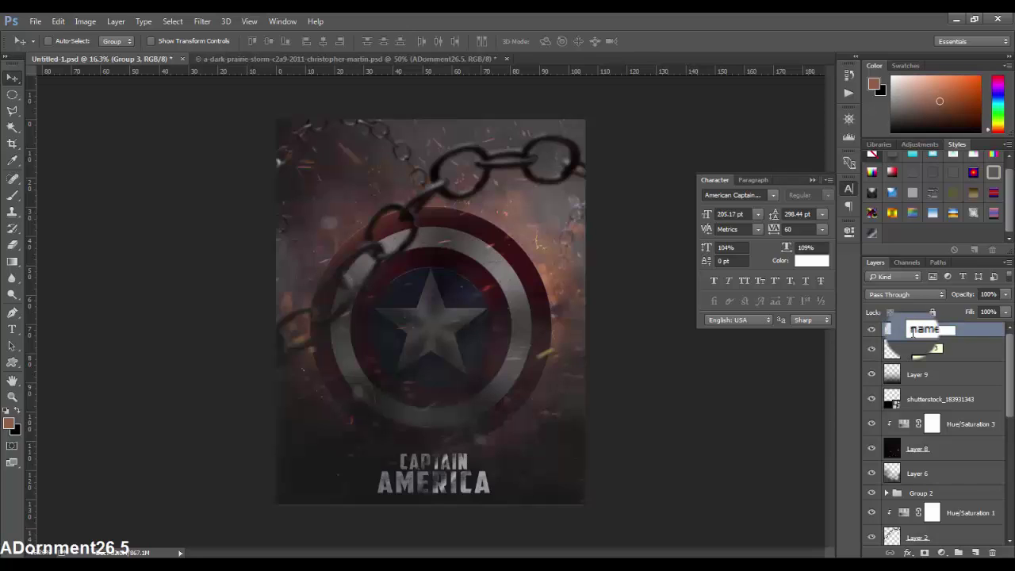
key("Return")
left_click_drag(911, 349, 918, 361)
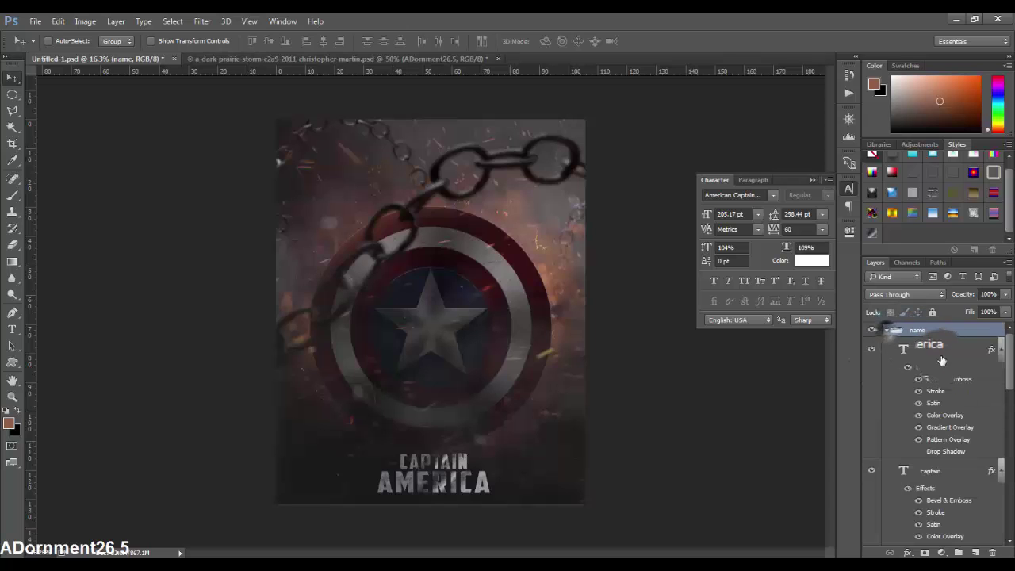
left_click(886, 329)
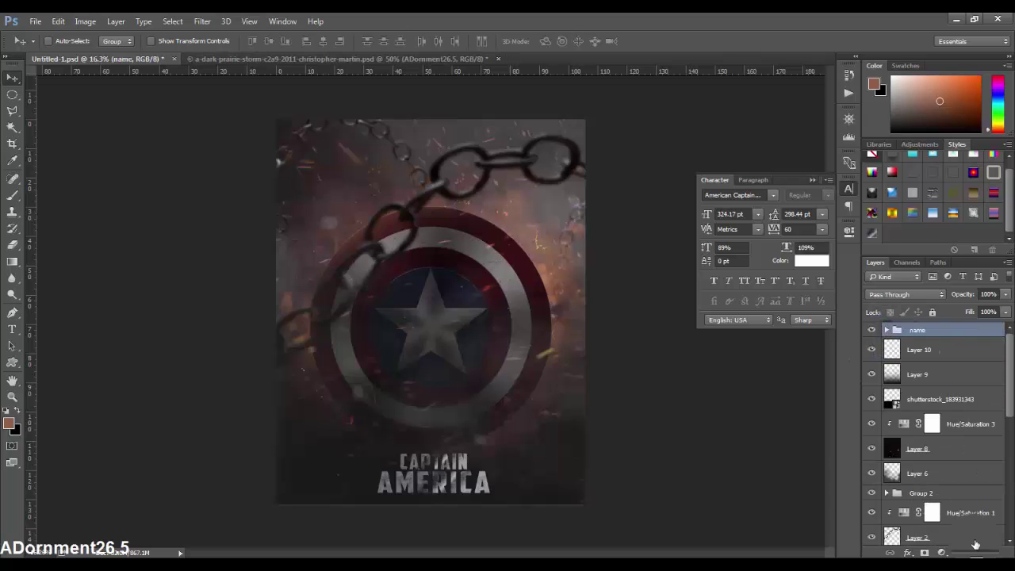
left_click(942, 553)
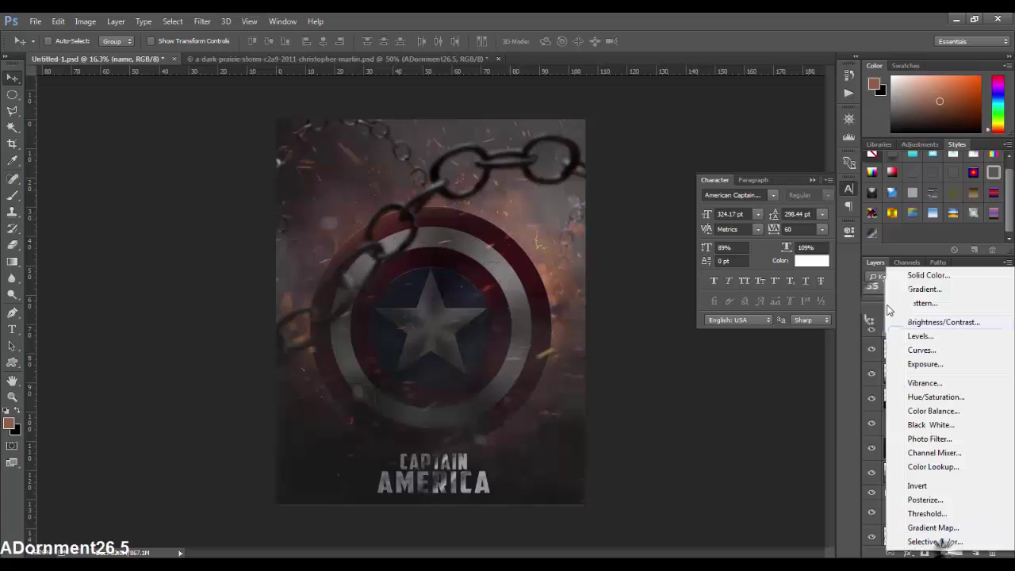
Add a black 000000 Solid Color fill layer and draw an elliptical selection over the poster.
left_click(920, 277)
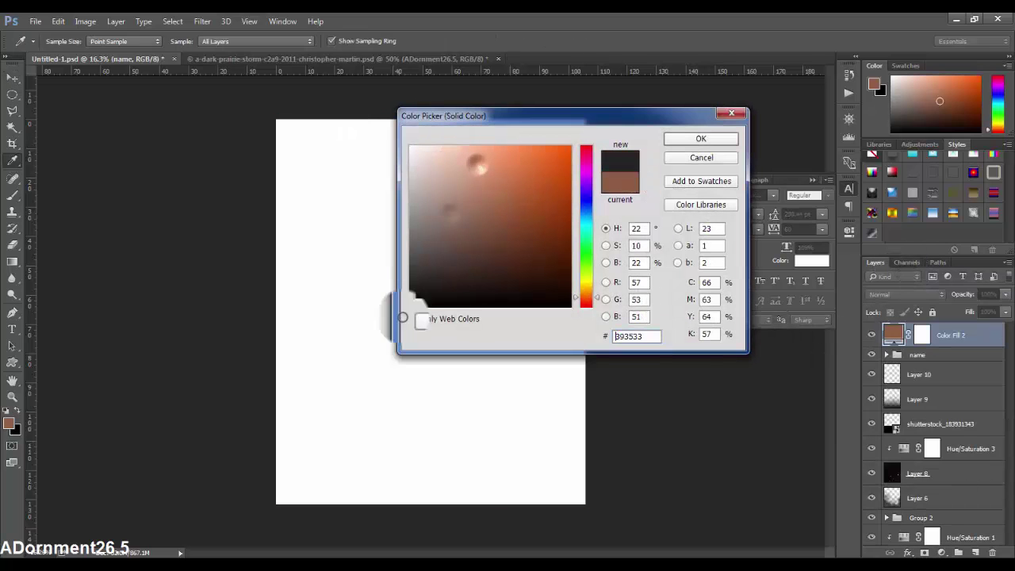
type("000000")
left_click(691, 139)
left_click(12, 95)
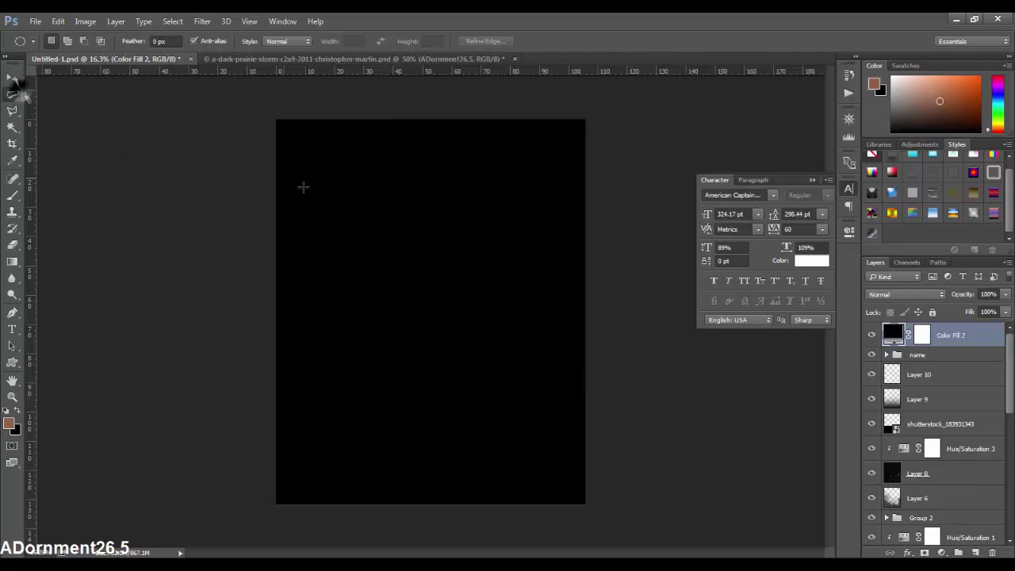
mouse_move(431, 276)
left_mouse_down()
mouse_move(564, 536)
mouse_move(674, 555)
left_mouse_up()
mouse_move(544, 451)
left_mouse_down()
mouse_move(444, 316)
mouse_move(437, 328)
left_mouse_up()
Transform the selection into a tall oval centred on the poster.
right_click(437, 324)
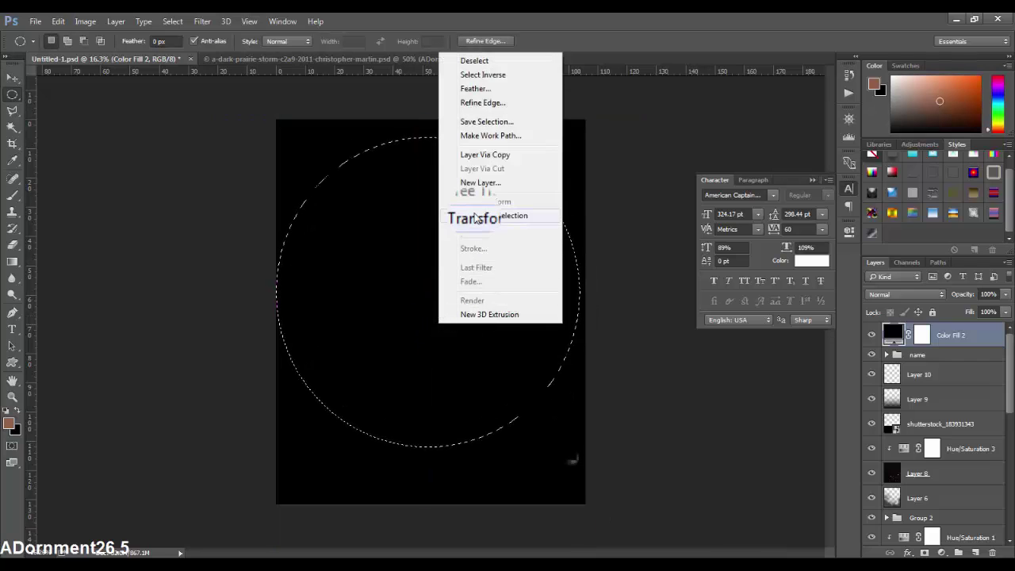
left_click(476, 215)
left_click_drag(428, 451, 426, 503)
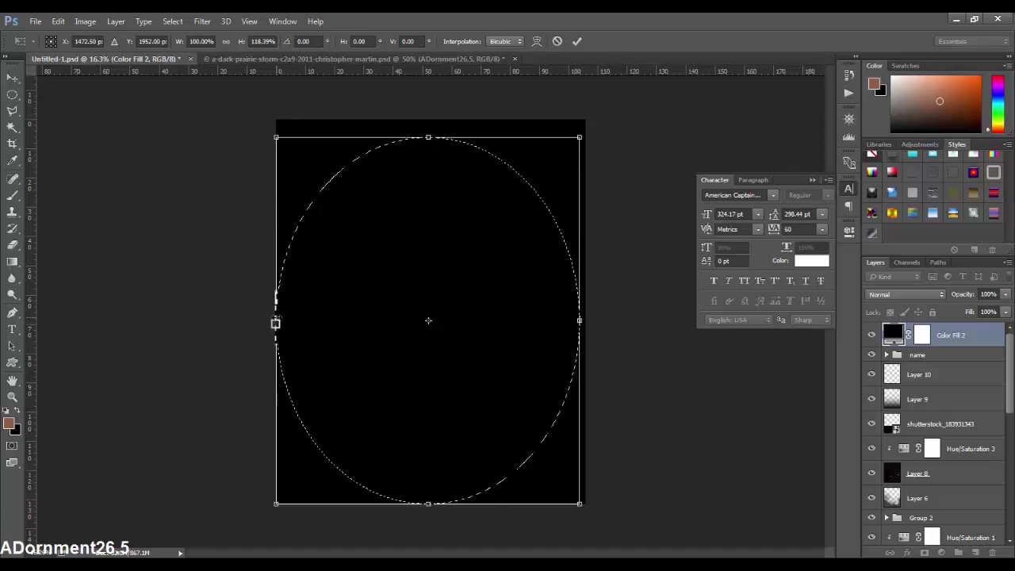
left_click_drag(275, 322, 283, 317)
left_click_drag(430, 139, 431, 126)
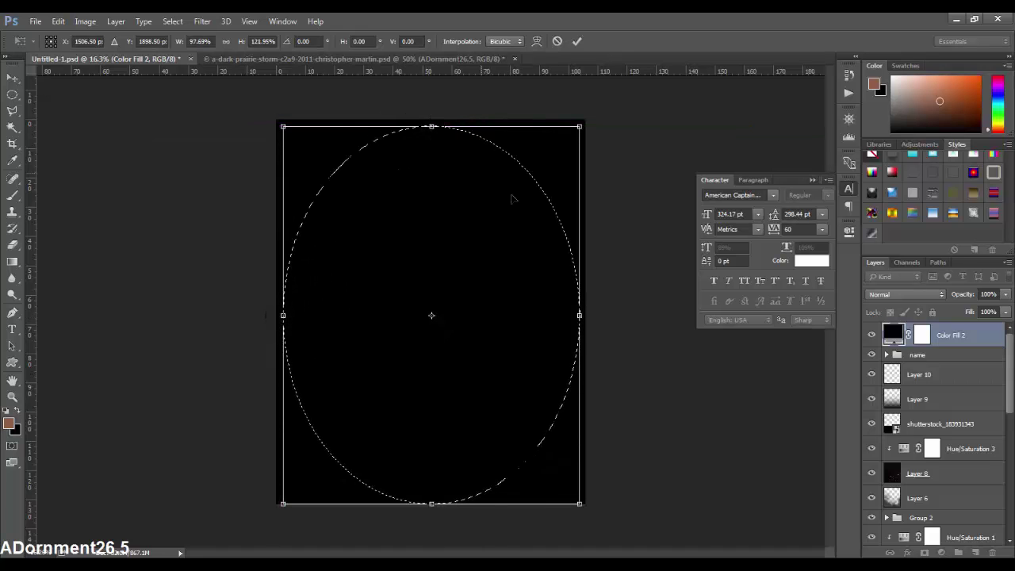
left_click_drag(577, 316, 578, 315)
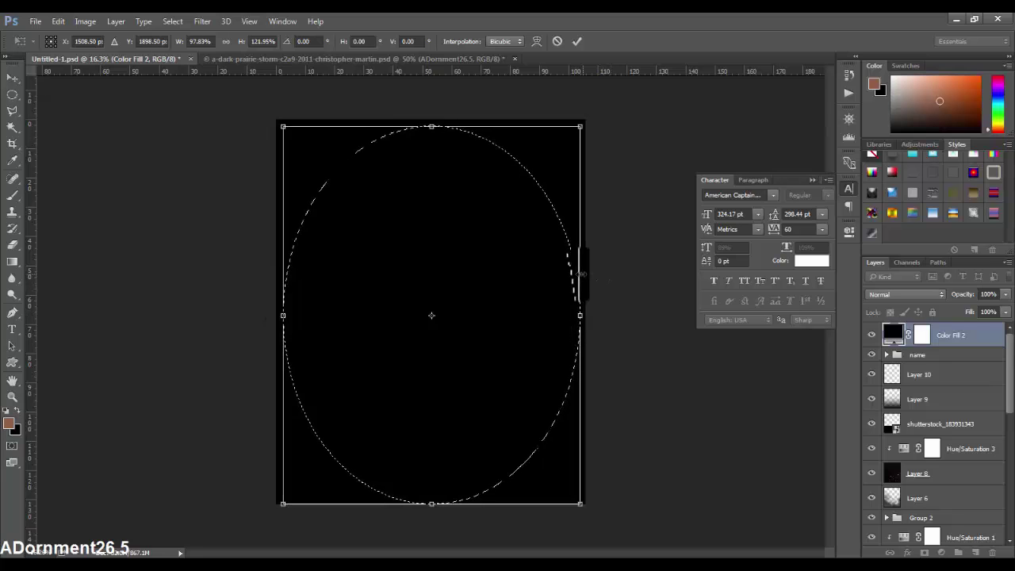
key("Up")
key("Up")
key("Up")
key("Up")
key("Up")
key("Up")
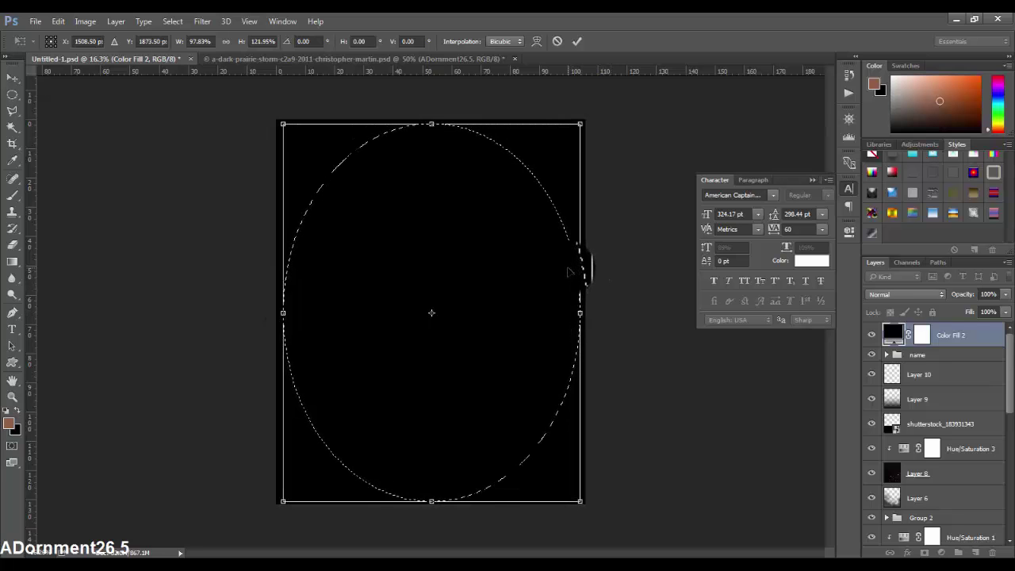
key("Return")
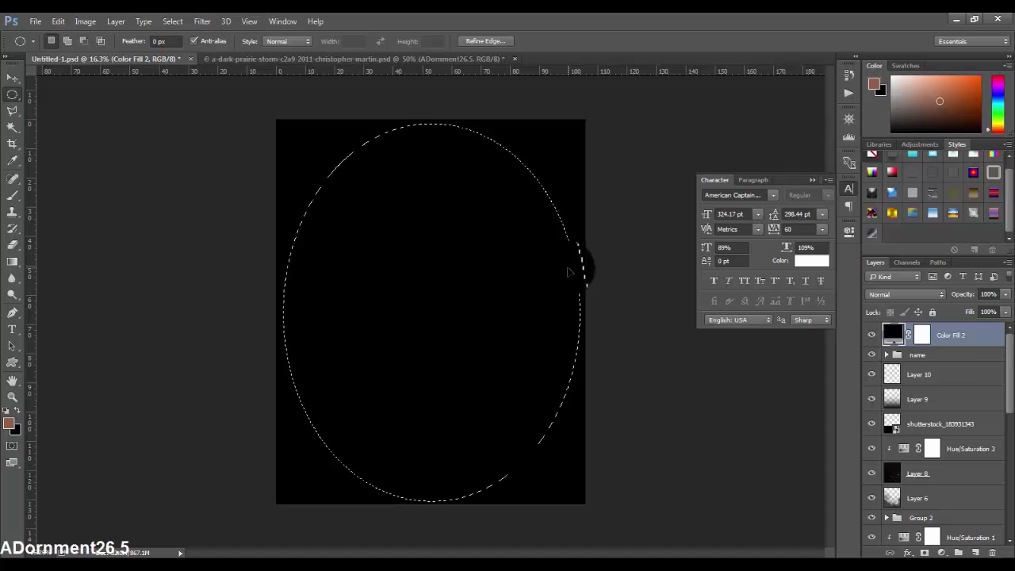
Fill the oval on the black fill's layer mask with black and deselect.
left_click_drag(921, 335, 924, 334)
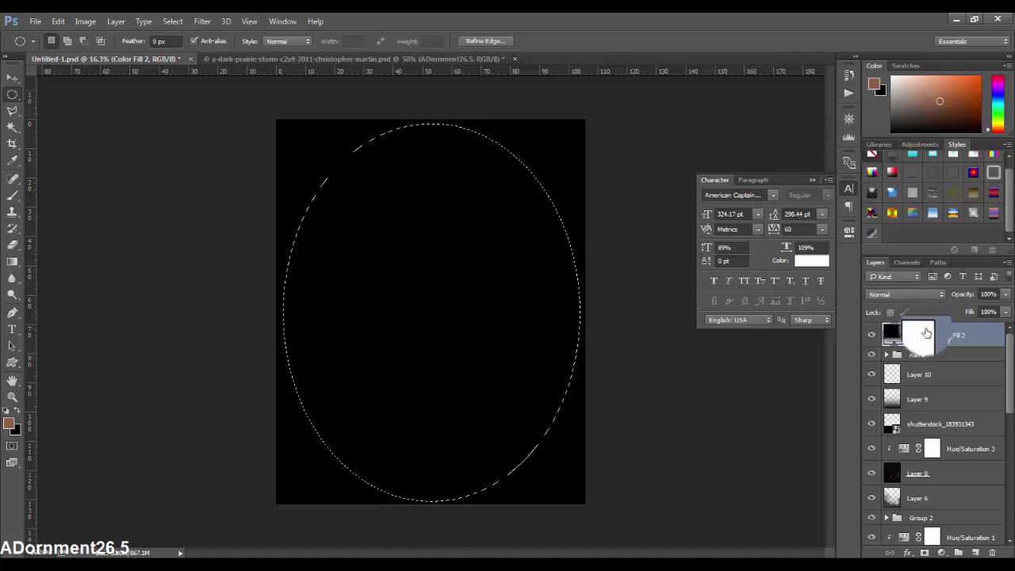
key("alt+BackSpace")
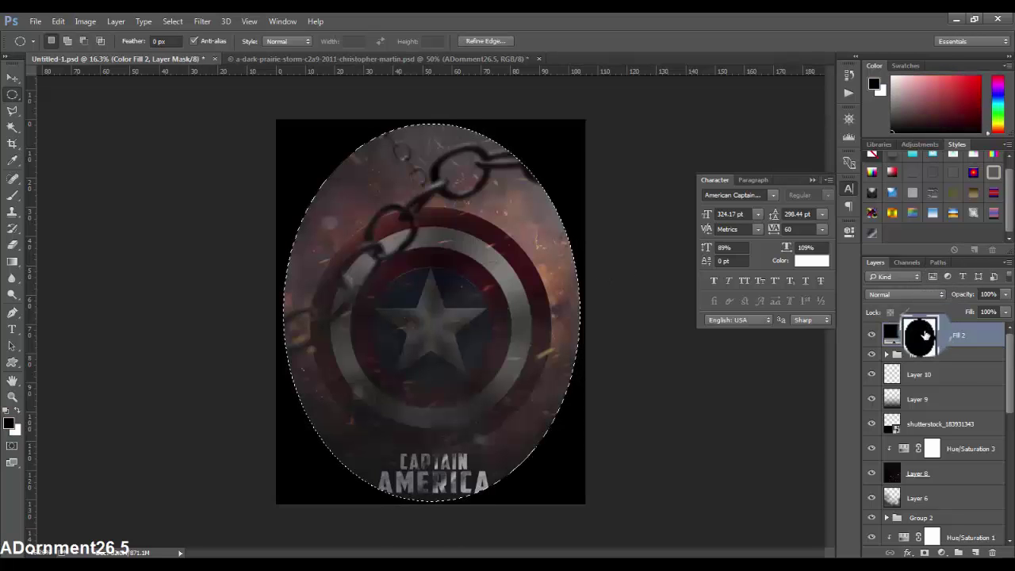
left_click_drag(924, 335, 924, 334)
key("ctrl+d")
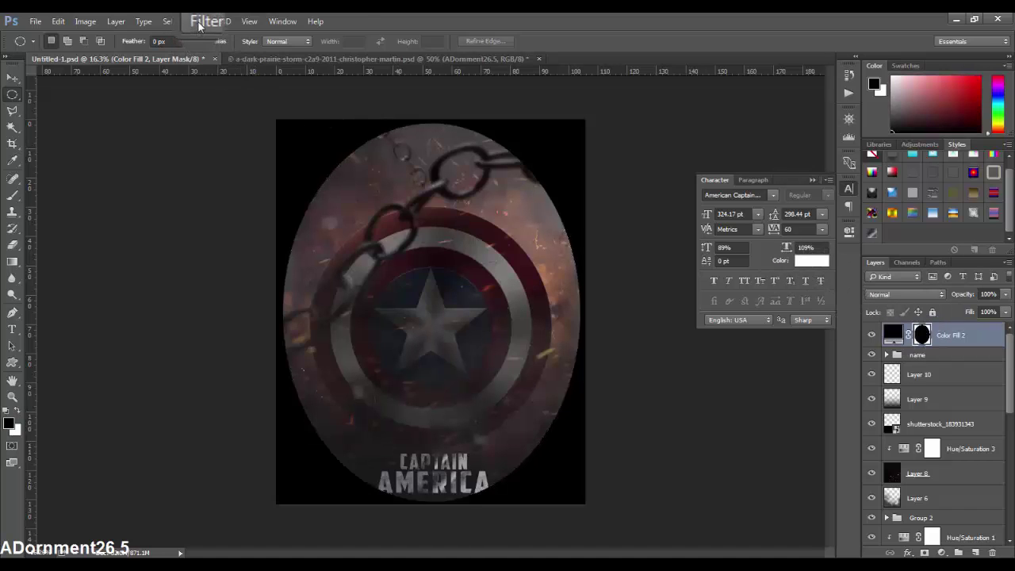
Apply a 726.5 pixel Gaussian Blur to the black fill layer's mask.
left_click(202, 21)
mouse_move(208, 161)
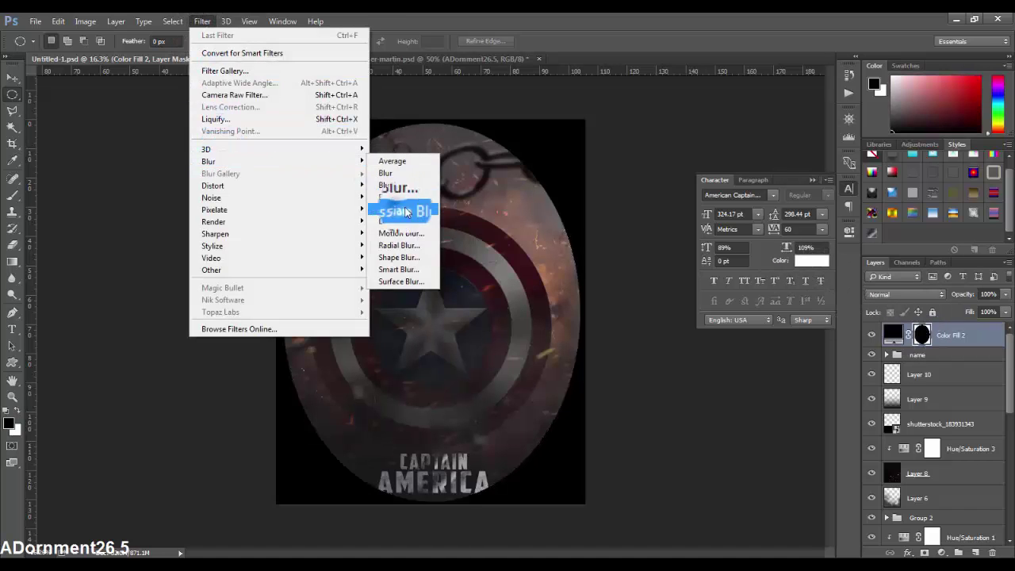
left_click(406, 212)
left_click_drag(709, 326, 744, 331)
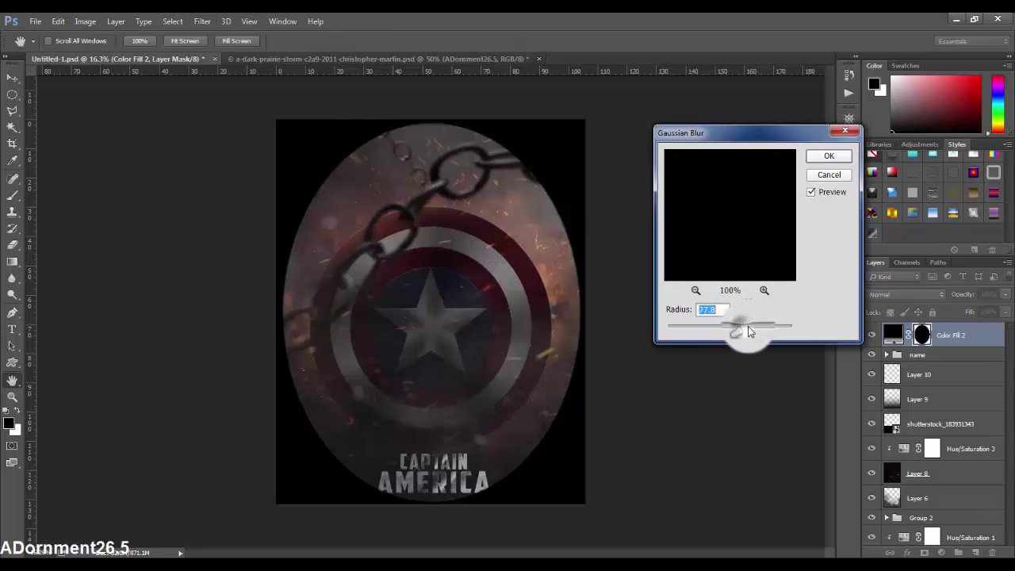
left_click_drag(765, 331, 779, 333)
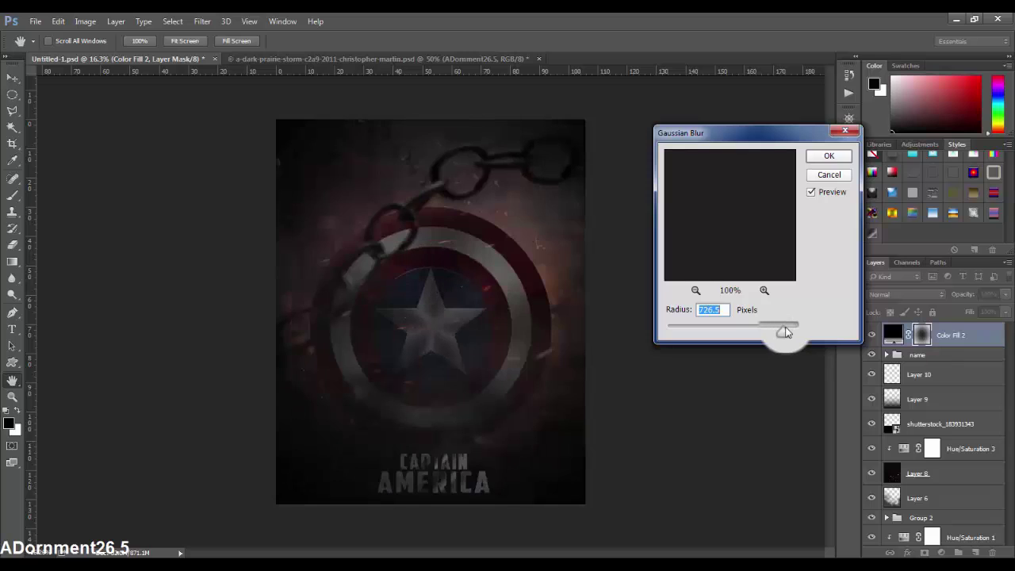
left_click(828, 156)
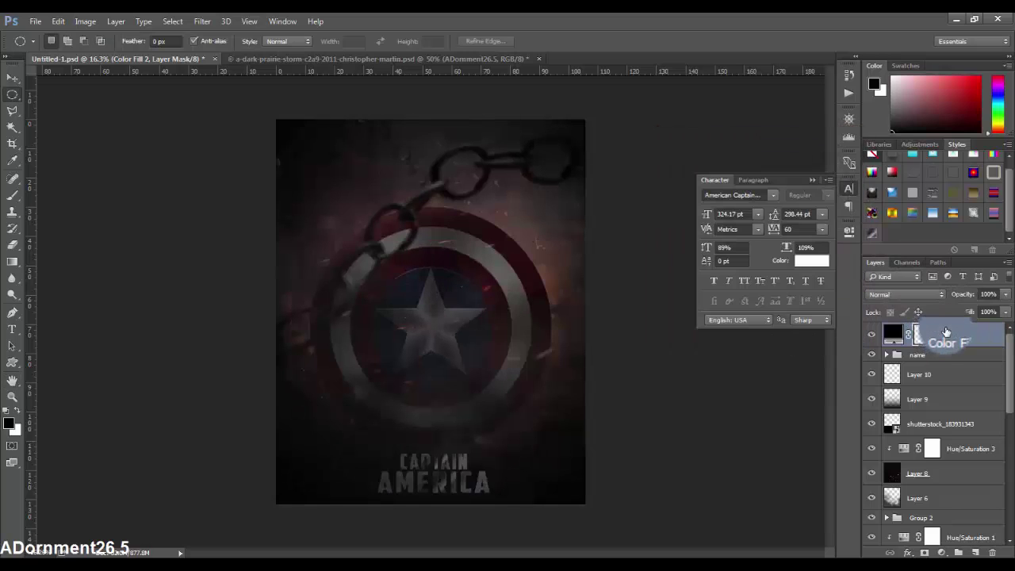
Lower the black fill layer's opacity, then delete that layer.
left_click(952, 296)
left_click_drag(952, 297, 892, 301)
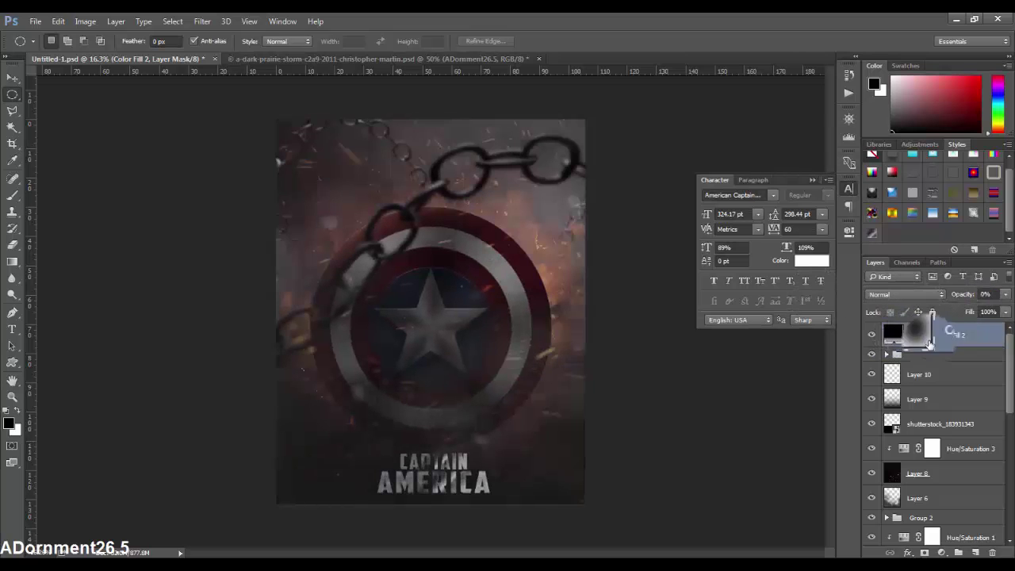
key("Delete")
Add a dark navy Solid Color fill in Soft Light blend mode at 55% opacity.
left_click(942, 553)
left_click(929, 281)
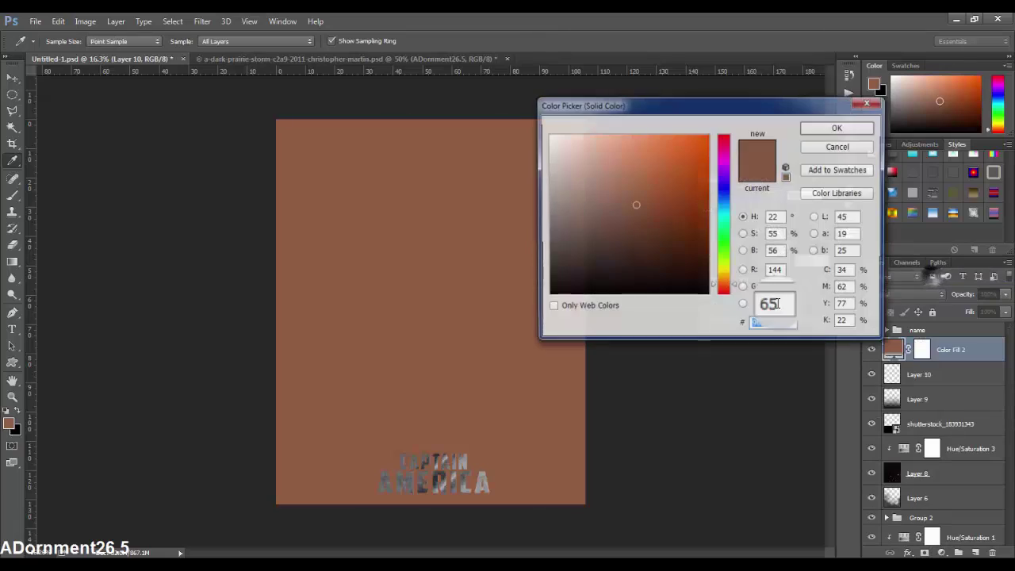
double_click(781, 327)
type("14183a")
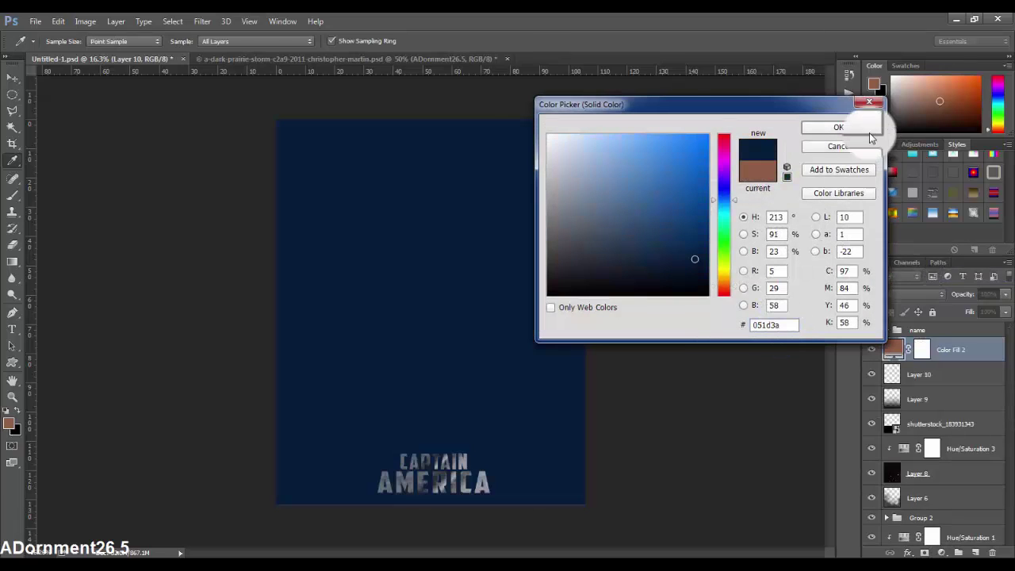
left_click(838, 127)
left_click(914, 295)
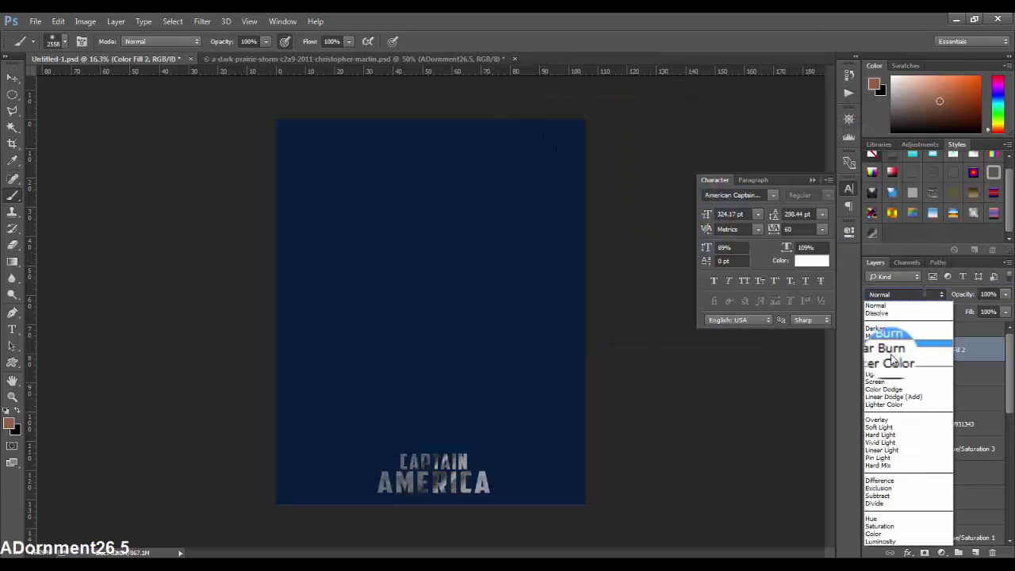
left_click(911, 427)
left_click_drag(960, 295, 947, 297)
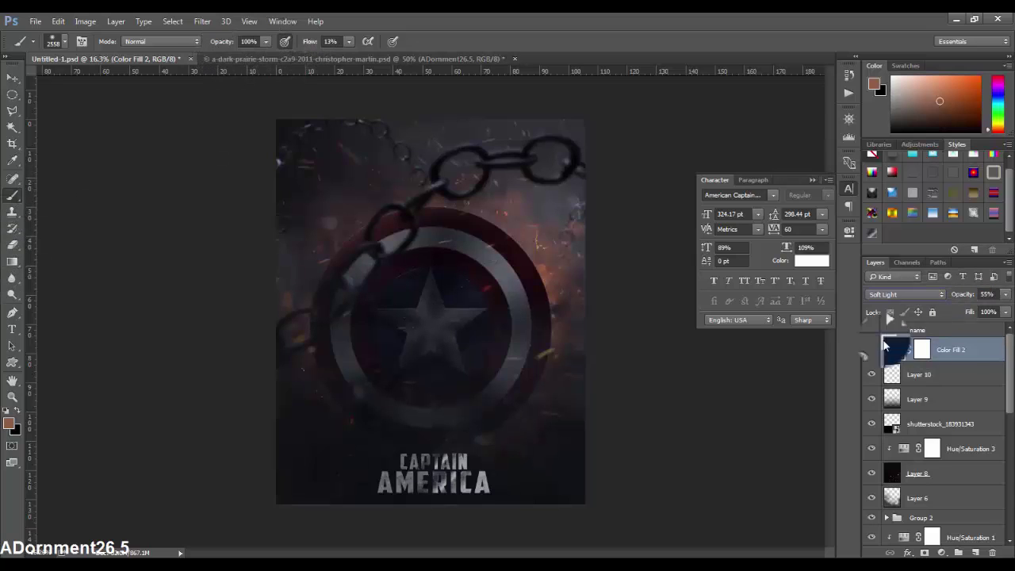
Paint black on the Color Fill 2 mask over the shield, undoing the stroke that darkened the title.
left_click(921, 349)
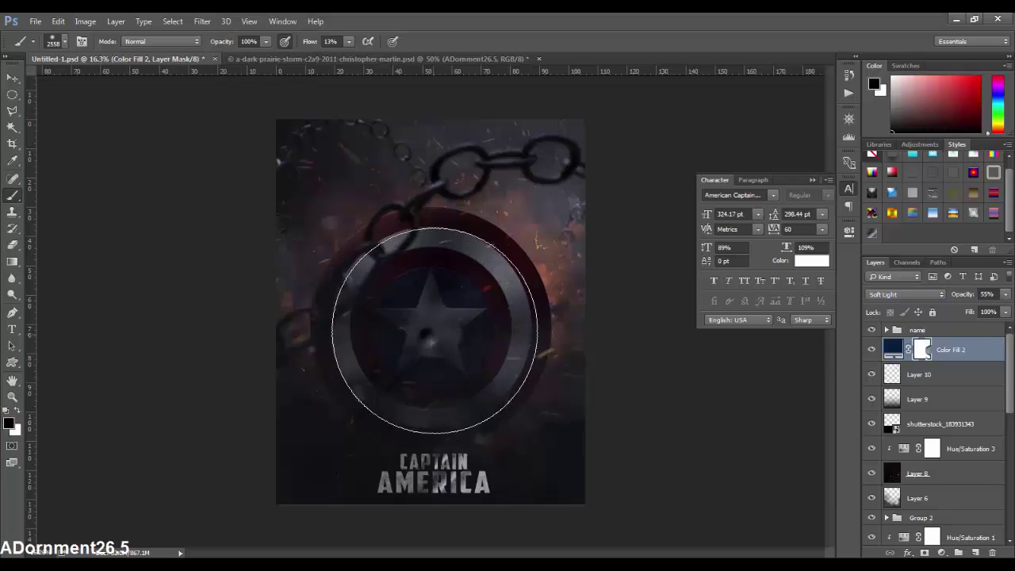
left_click_drag(431, 333, 380, 274)
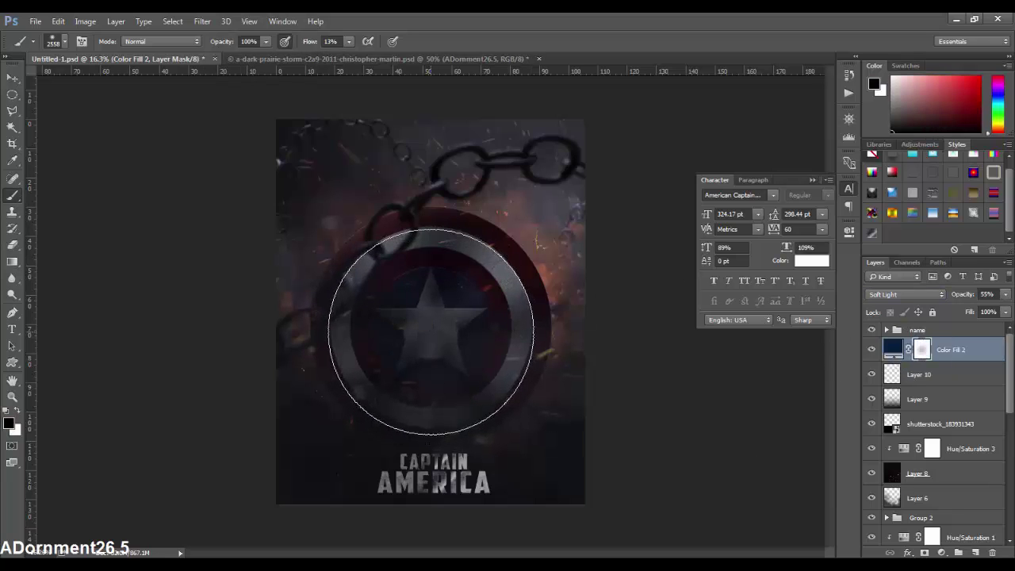
left_click_drag(312, 41, 320, 41)
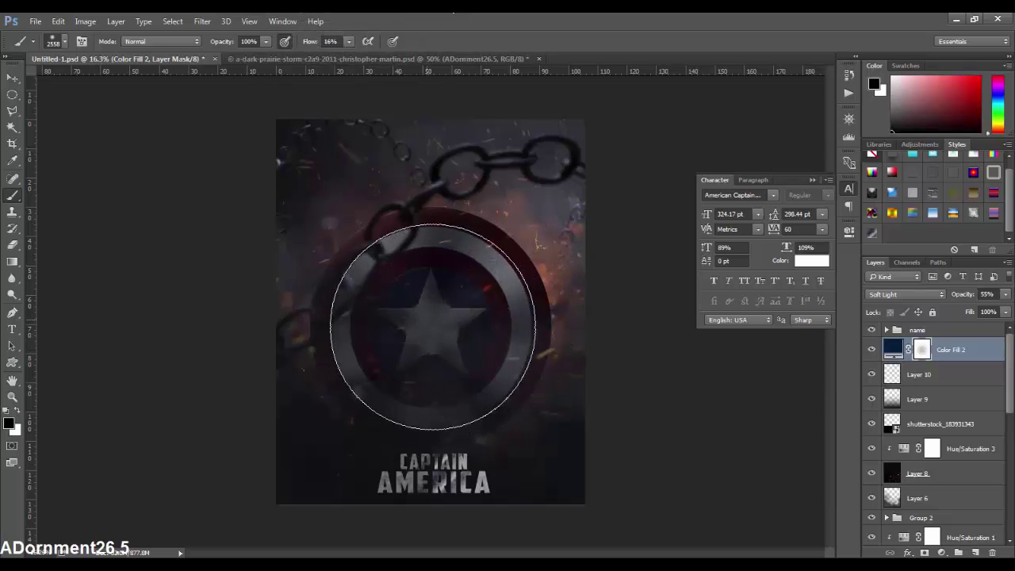
mouse_move(433, 338)
left_mouse_down()
mouse_move(351, 363)
mouse_move(550, 317)
mouse_move(452, 420)
mouse_move(402, 317)
mouse_move(385, 373)
mouse_move(431, 386)
mouse_move(444, 363)
mouse_move(420, 430)
mouse_move(389, 306)
mouse_move(441, 248)
mouse_move(476, 312)
mouse_move(453, 385)
mouse_move(463, 447)
left_mouse_up()
key("ctrl+z")
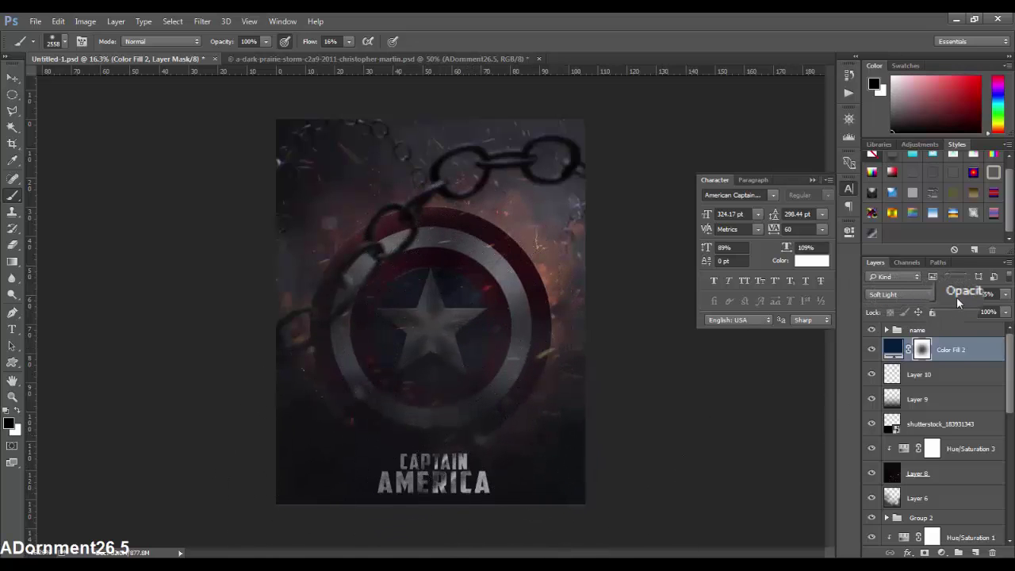
mouse_move(453, 381)
left_mouse_down()
mouse_move(435, 335)
mouse_move(420, 329)
mouse_move(424, 310)
mouse_move(412, 365)
left_mouse_up()
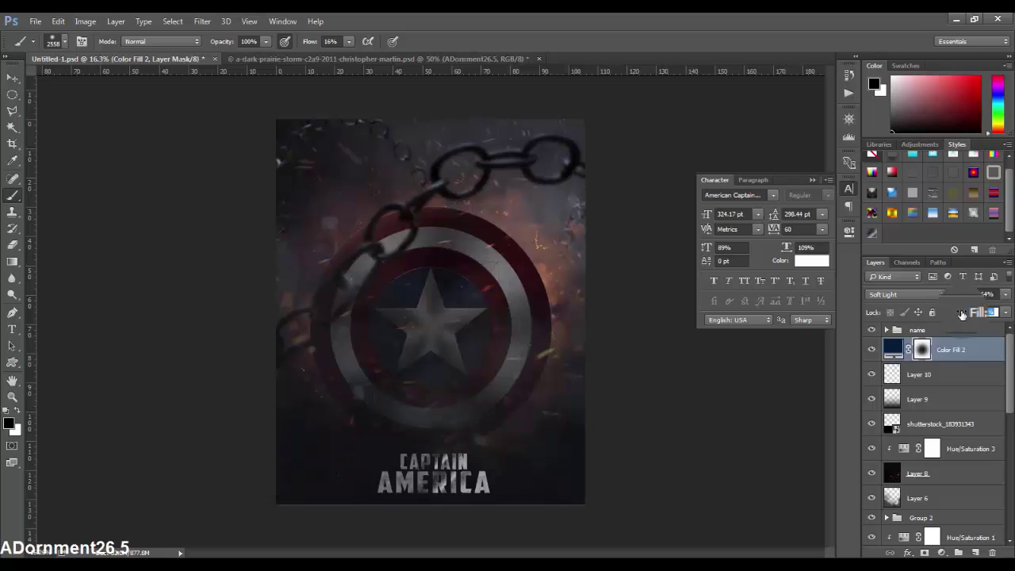
Group every layer from the name group down to Color into Group 3, below merged Layer 13.
left_click(940, 331)
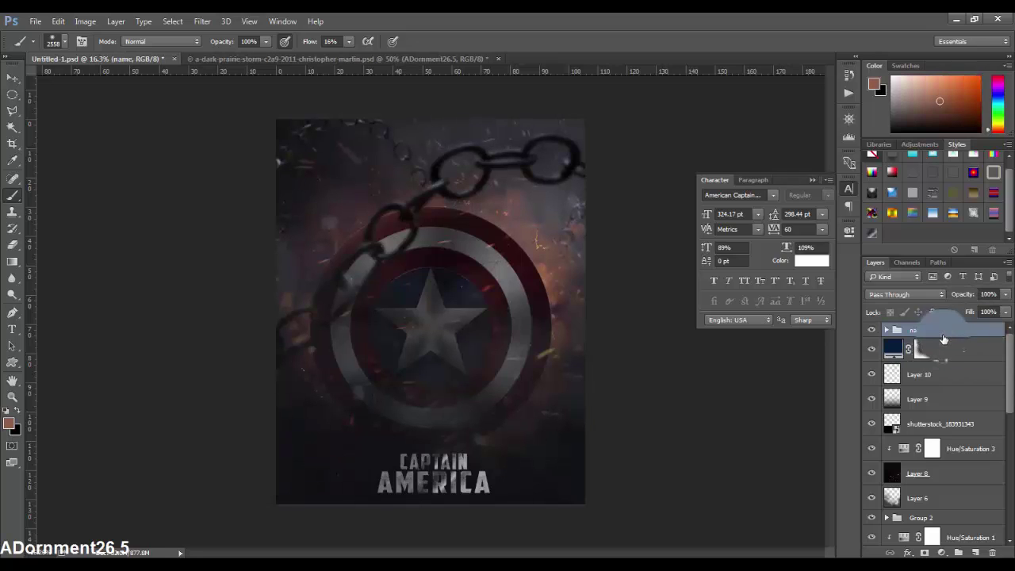
left_click_drag(943, 339, 972, 392)
left_click_drag(976, 528, 977, 529)
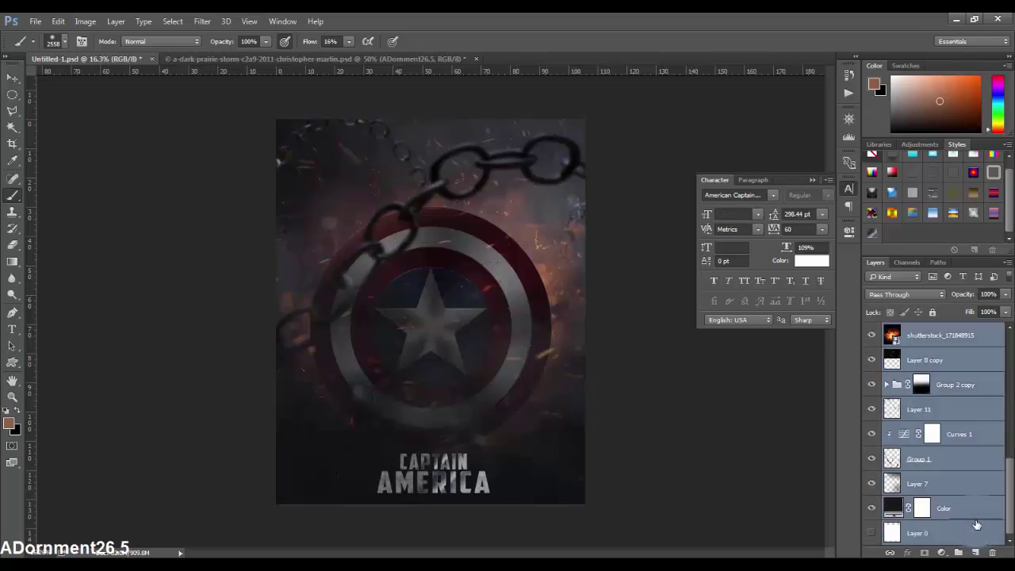
key("ctrl+g")
left_click(931, 338)
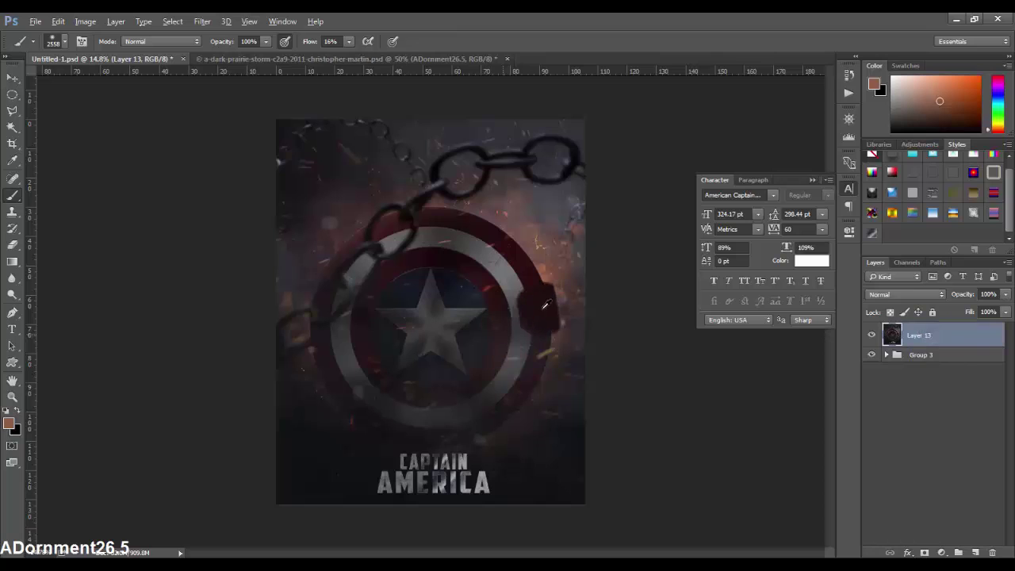
scroll(777, 396, "down", 1)
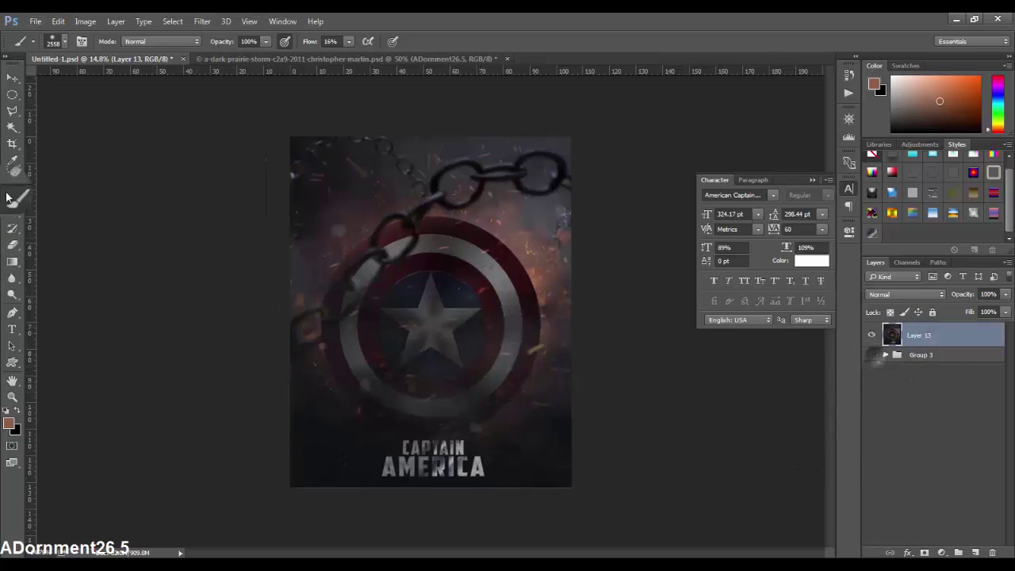
left_click(12, 141)
Adjust the crop box edges, then discard the pending crop.
left_click_drag(570, 311, 563, 313)
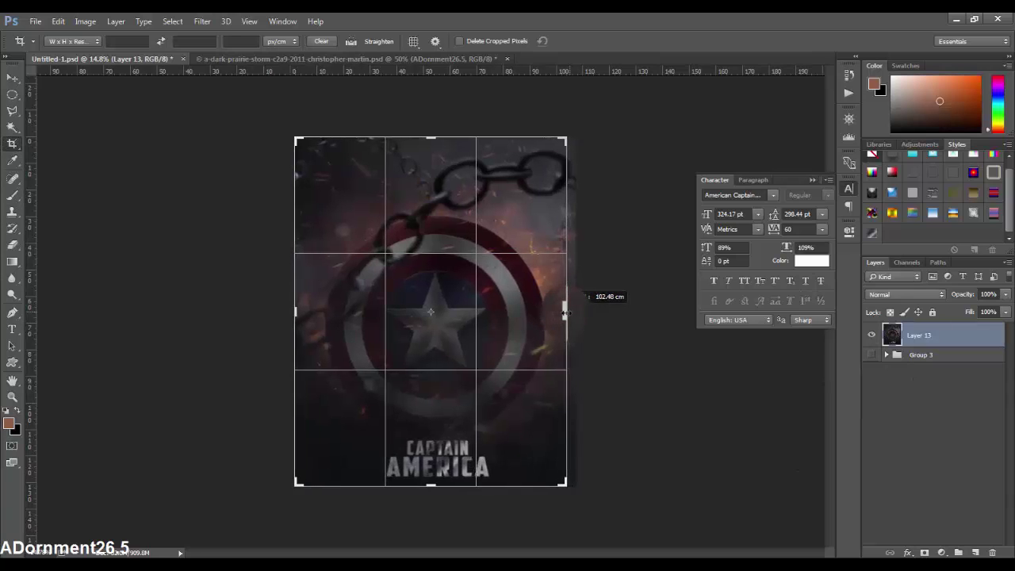
left_click_drag(562, 312, 568, 312)
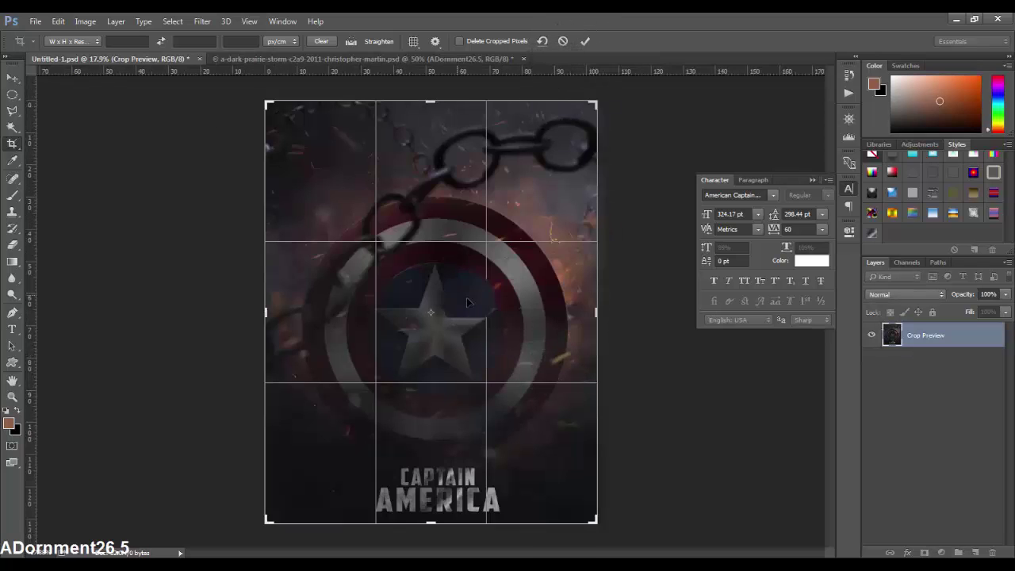
left_click(12, 77)
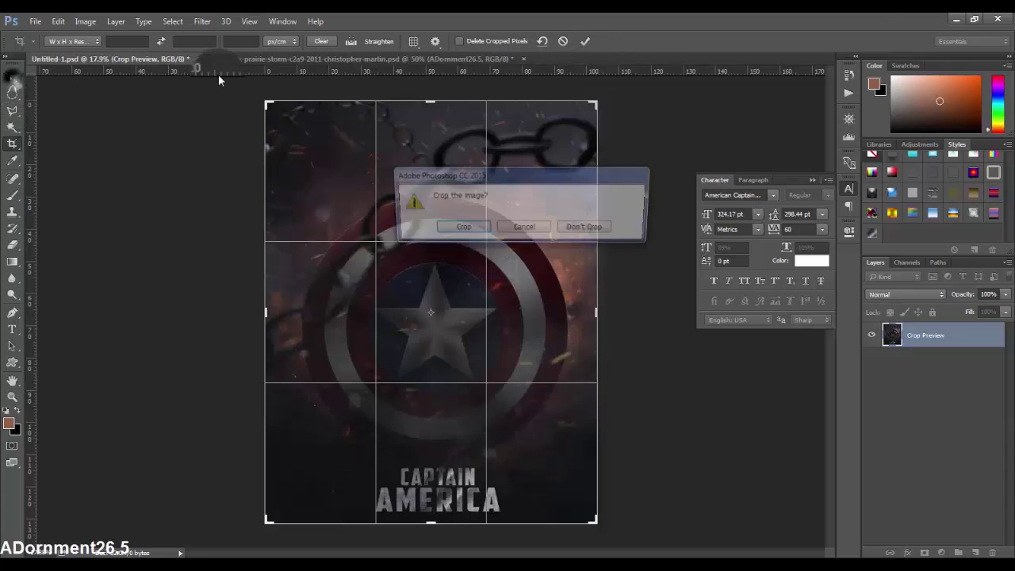
left_click(591, 228)
Add a vertical guide along the poster's margin and commit the crop.
mouse_move(440, 74)
left_mouse_down()
mouse_move(451, 187)
mouse_move(444, 60)
left_mouse_up()
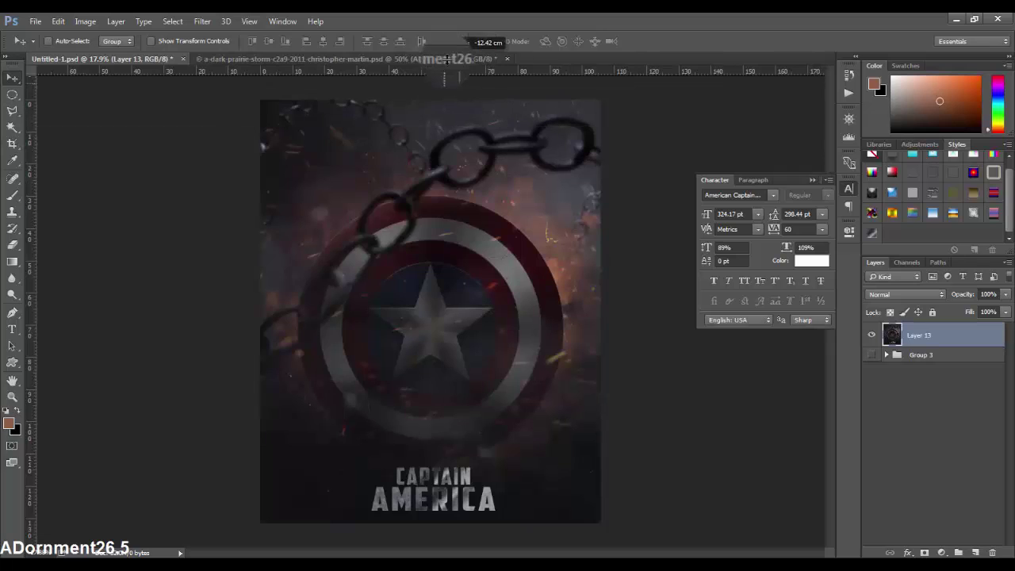
mouse_move(30, 205)
left_mouse_down()
mouse_move(302, 244)
mouse_move(295, 269)
mouse_move(562, 283)
left_mouse_up()
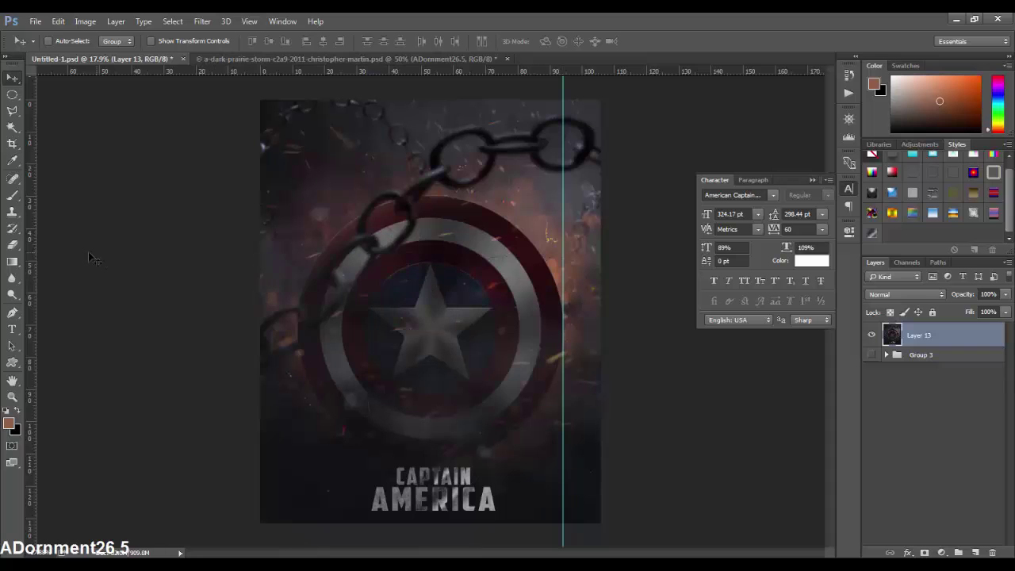
mouse_move(34, 253)
left_mouse_down()
mouse_move(295, 266)
mouse_move(298, 286)
left_mouse_up()
key("c")
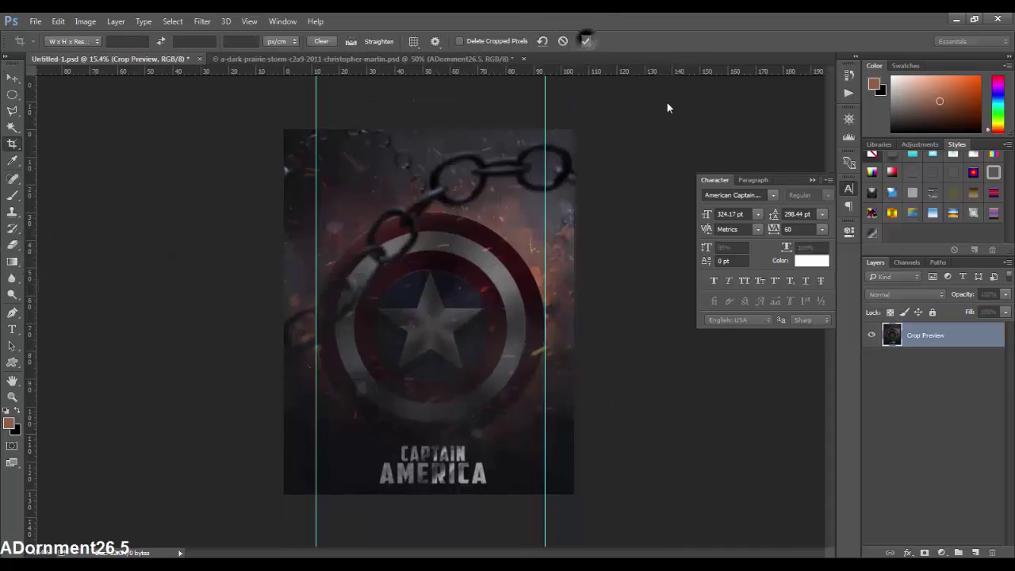
key("Return")
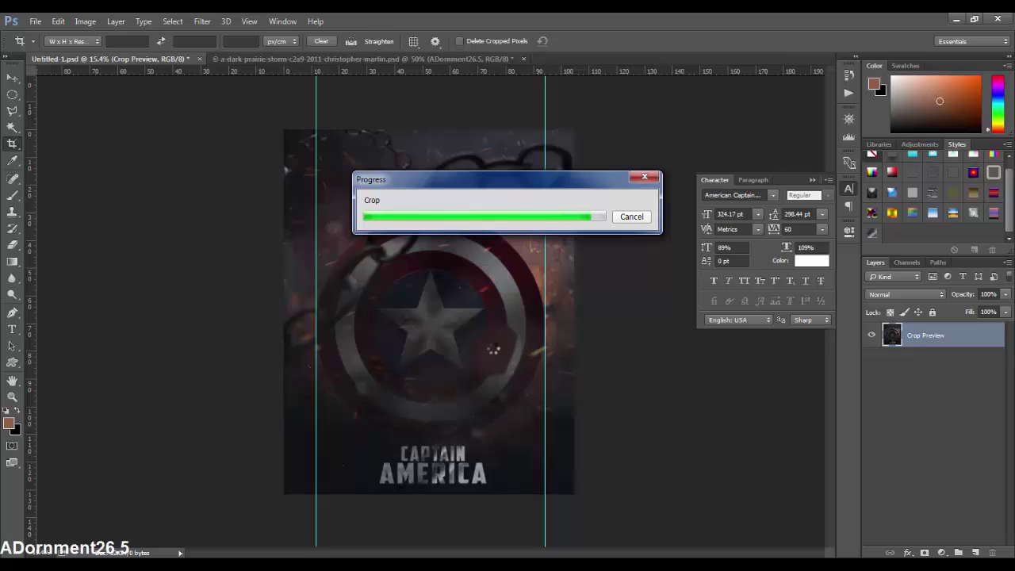
scroll(476, 346, "up", 2)
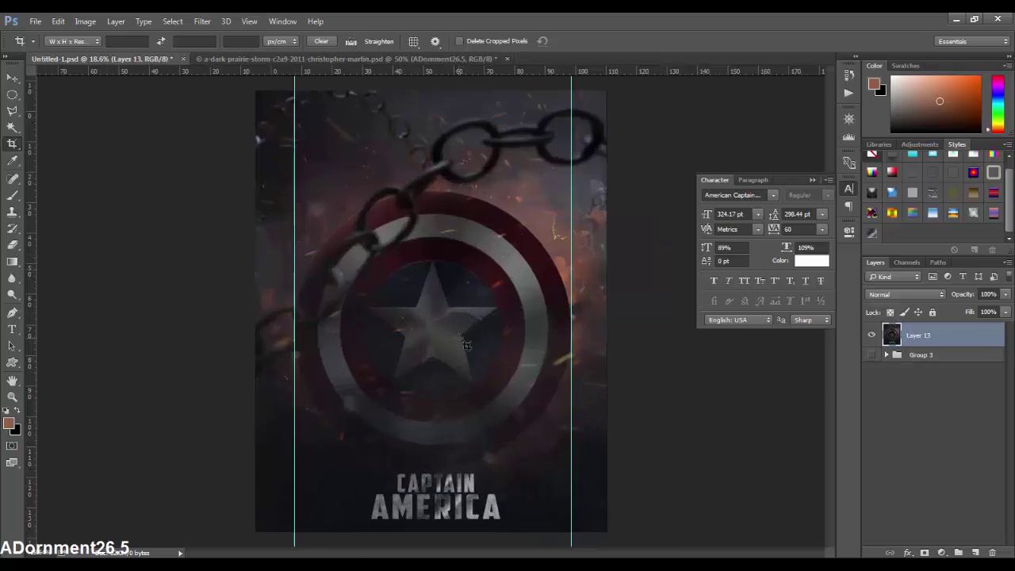
scroll(472, 345, "up", 2)
scroll(467, 345, "up", 2)
scroll(466, 345, "up", 1)
scroll(469, 333, "up", 1)
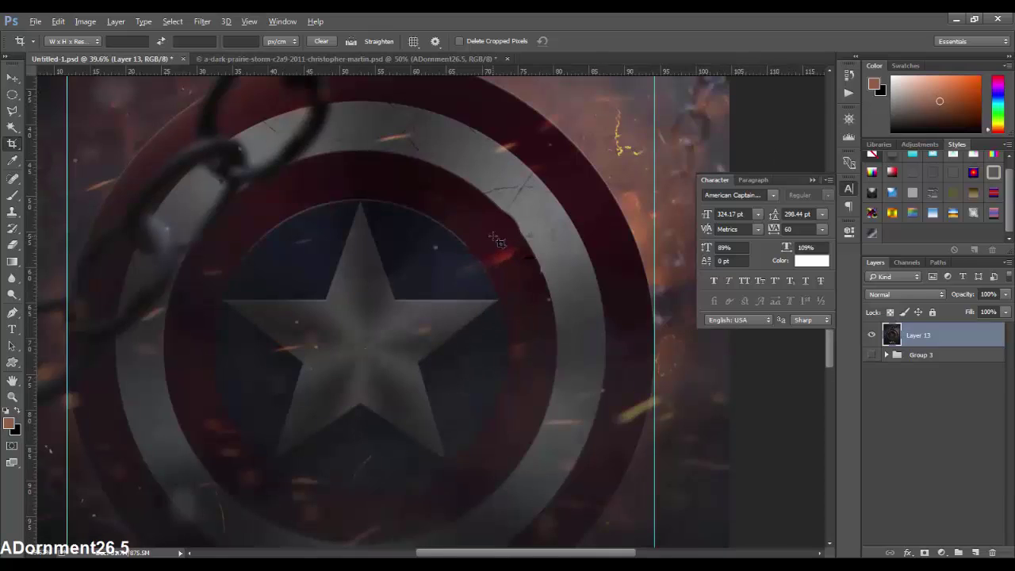
scroll(495, 242, "up", 1)
scroll(498, 240, "up", 1)
scroll(498, 241, "down", 1)
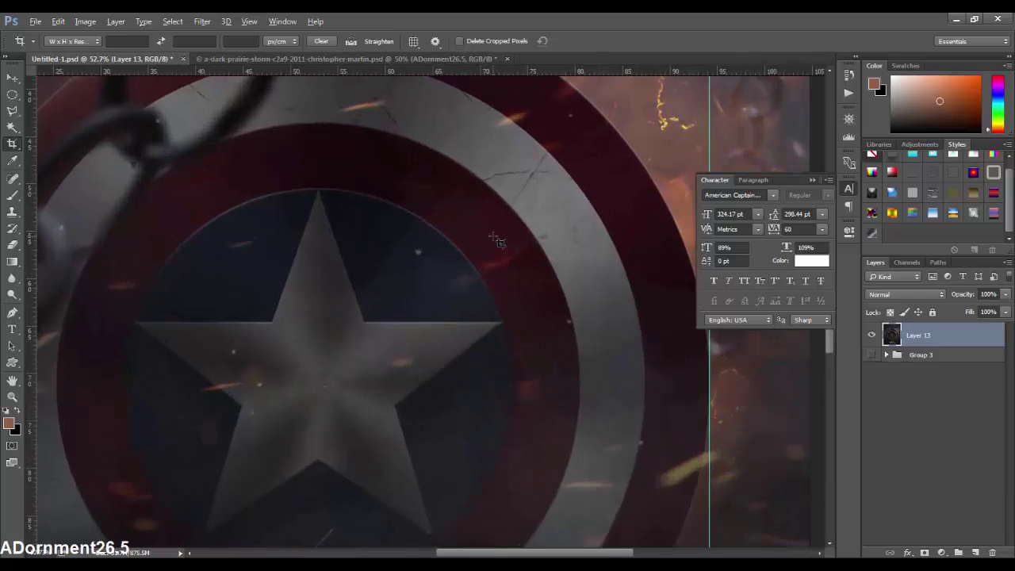
scroll(498, 242, "down", 1)
scroll(498, 242, "down", 7)
scroll(498, 242, "down", 3)
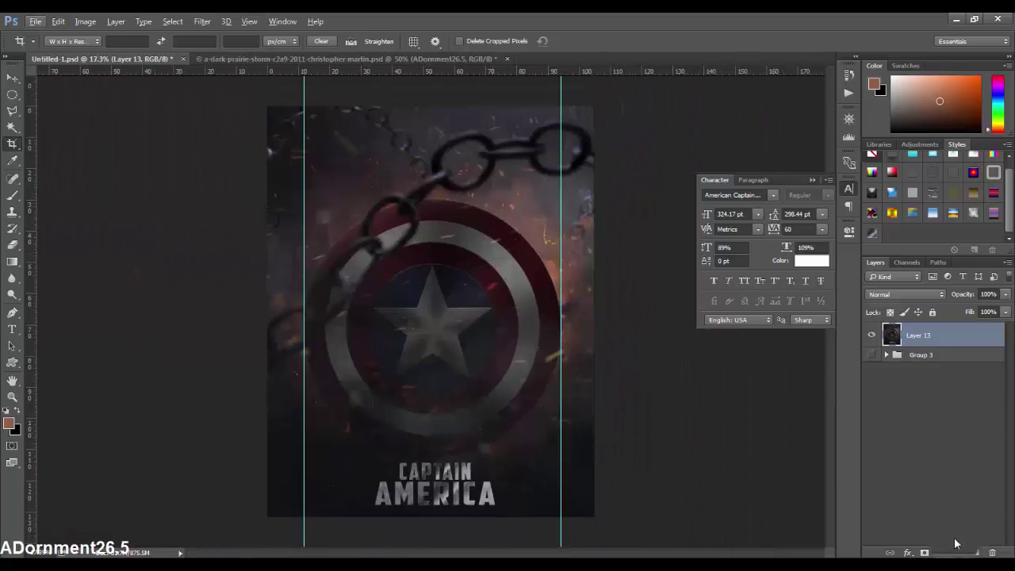
Add a darkening Curves adjustment layer and draw an oval selection over the shield.
left_click(941, 553)
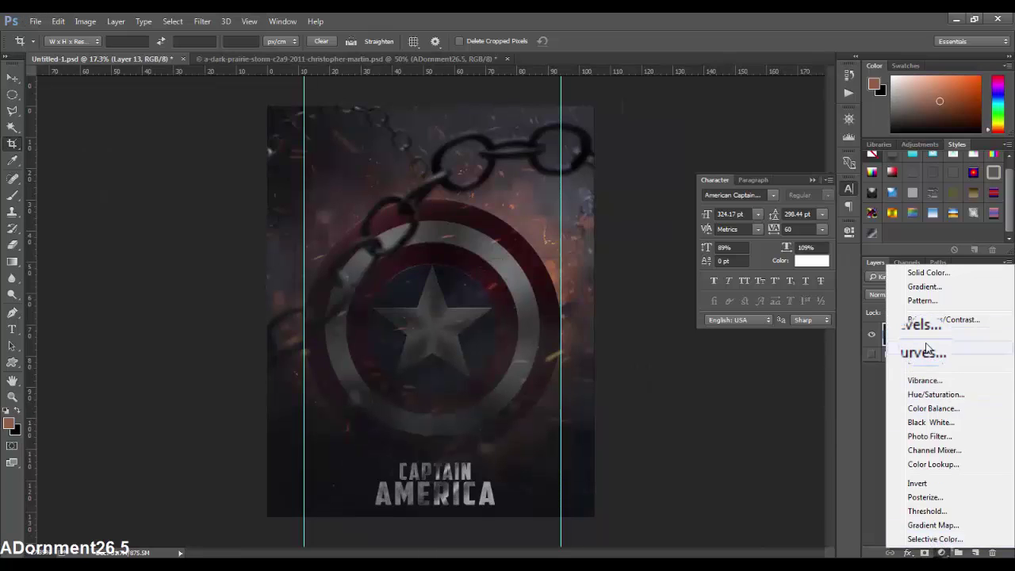
left_click(920, 351)
left_click_drag(756, 339, 768, 357)
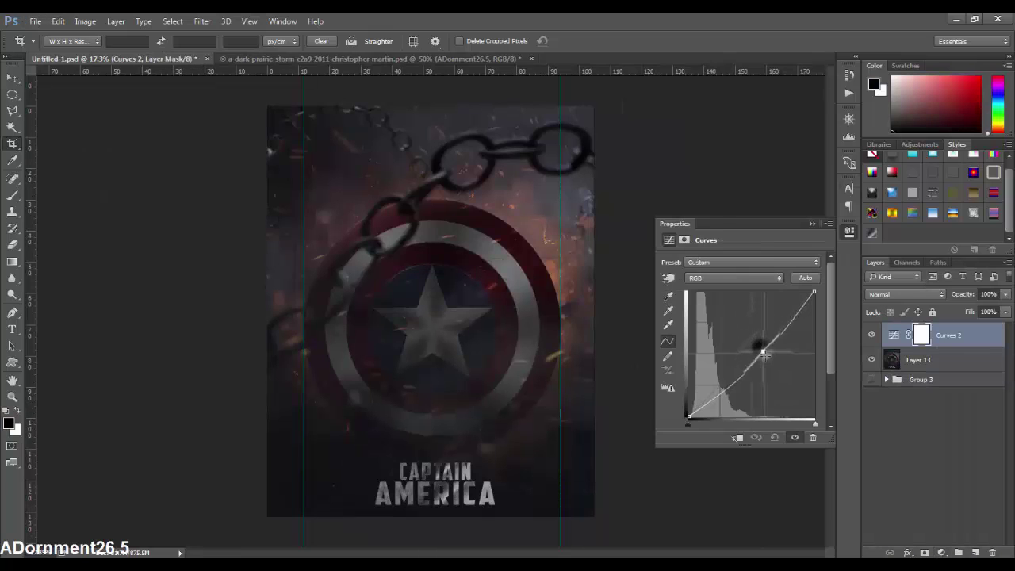
left_click(12, 94)
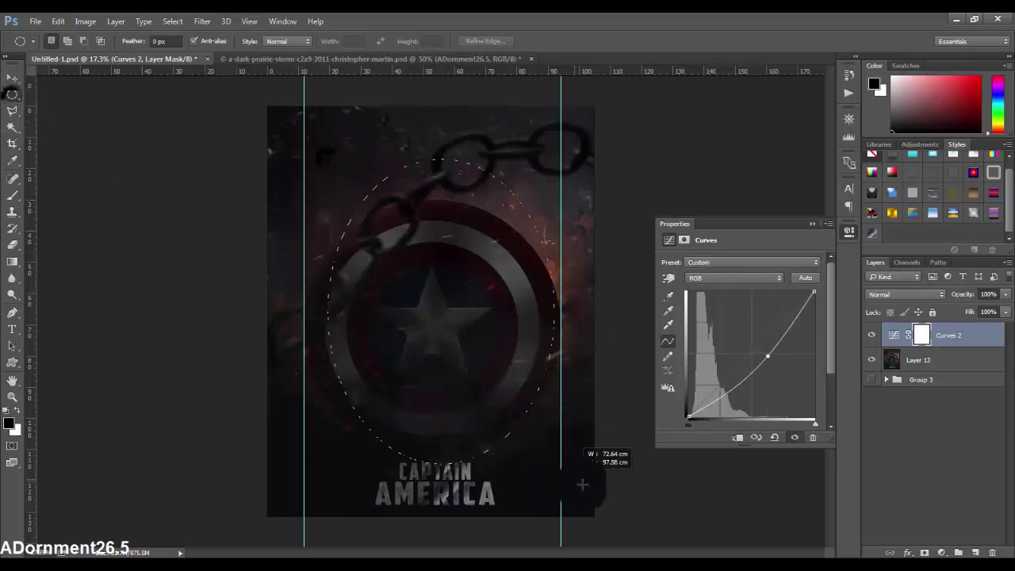
left_click_drag(327, 159, 604, 498)
left_click_drag(489, 406, 450, 402)
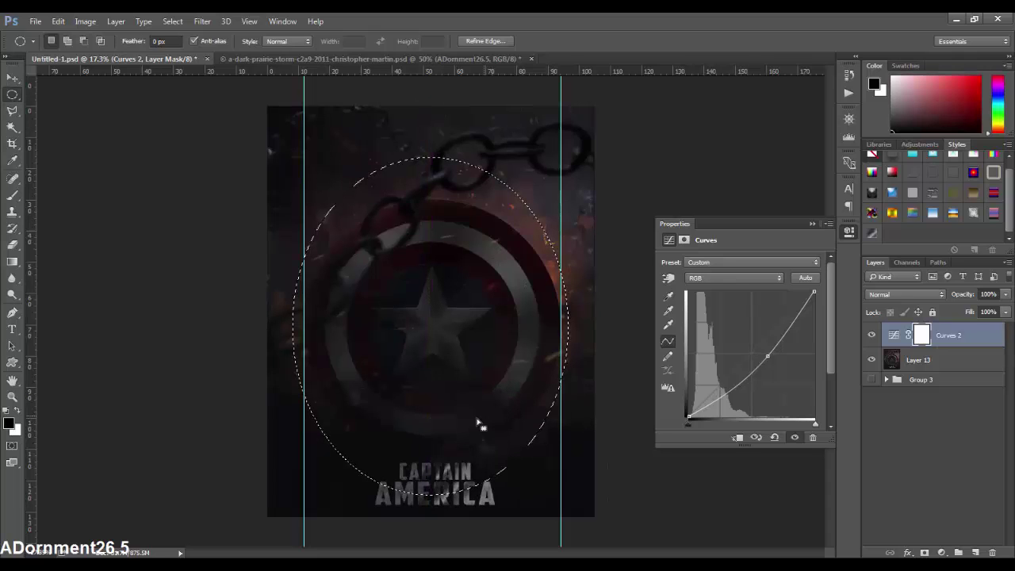
left_click_drag(460, 410, 460, 404)
Transform the oval taller and about 101% wide to cover the shield and title.
right_click(449, 300)
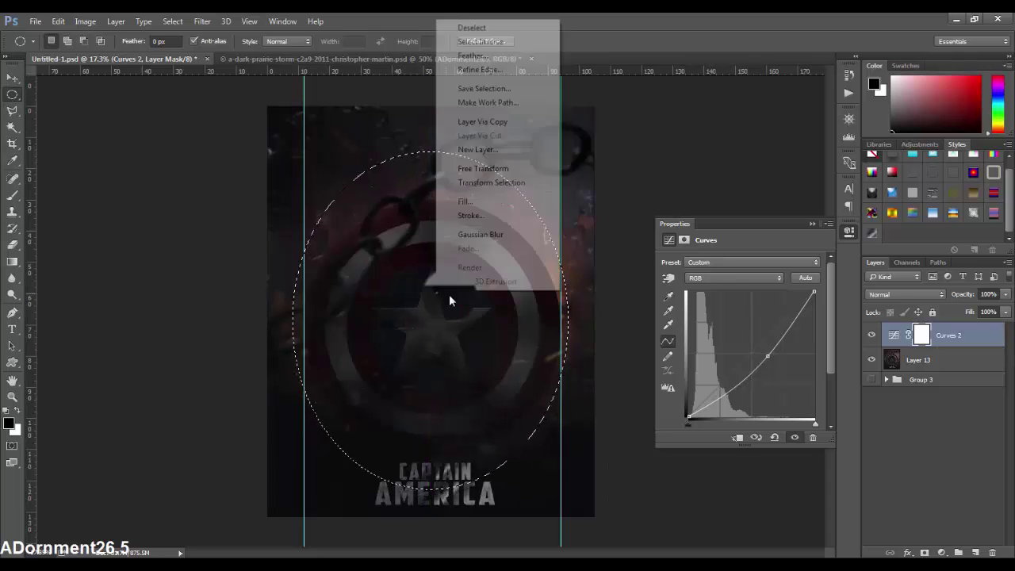
left_click(491, 183)
left_click_drag(430, 149, 426, 129)
left_click_drag(431, 489, 441, 507)
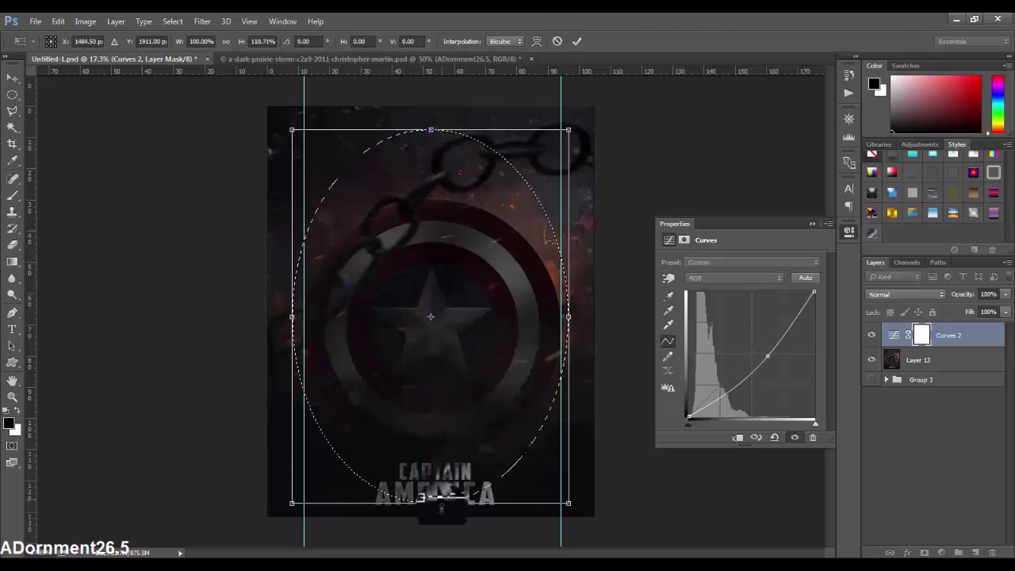
left_click_drag(568, 317, 571, 319)
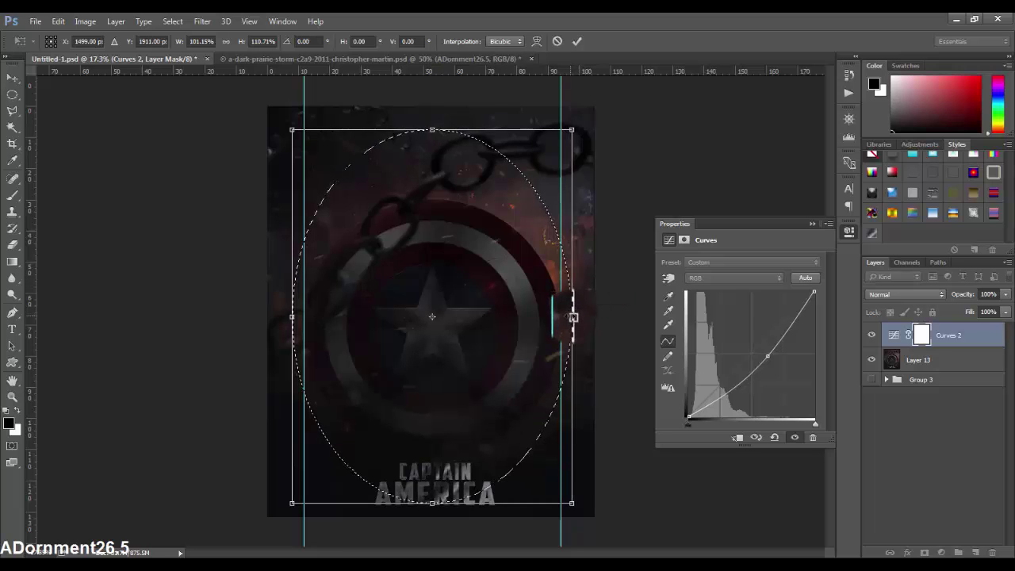
key("Return")
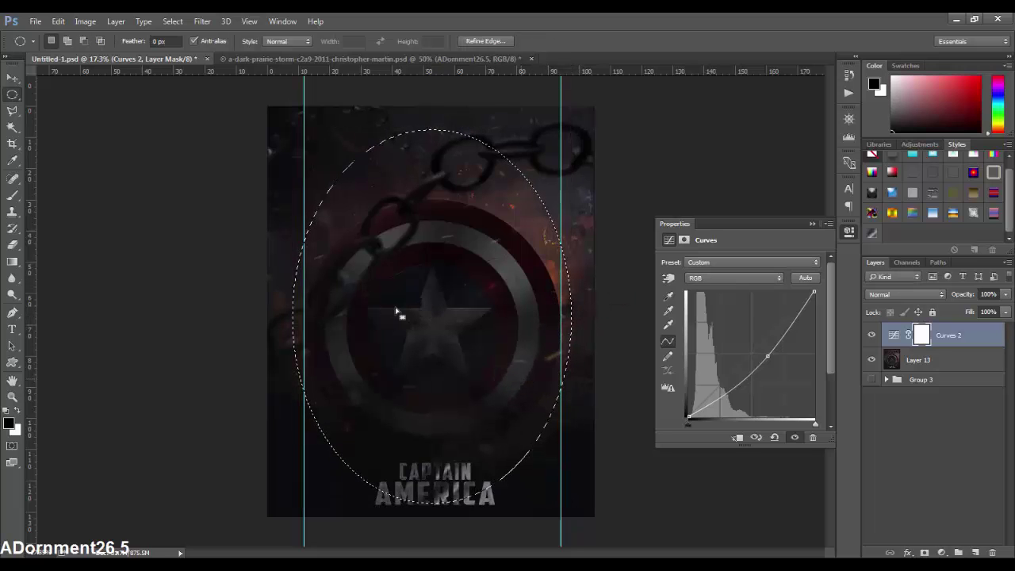
Fill the oval on the Curves 2 mask with black and deselect.
left_click(172, 21)
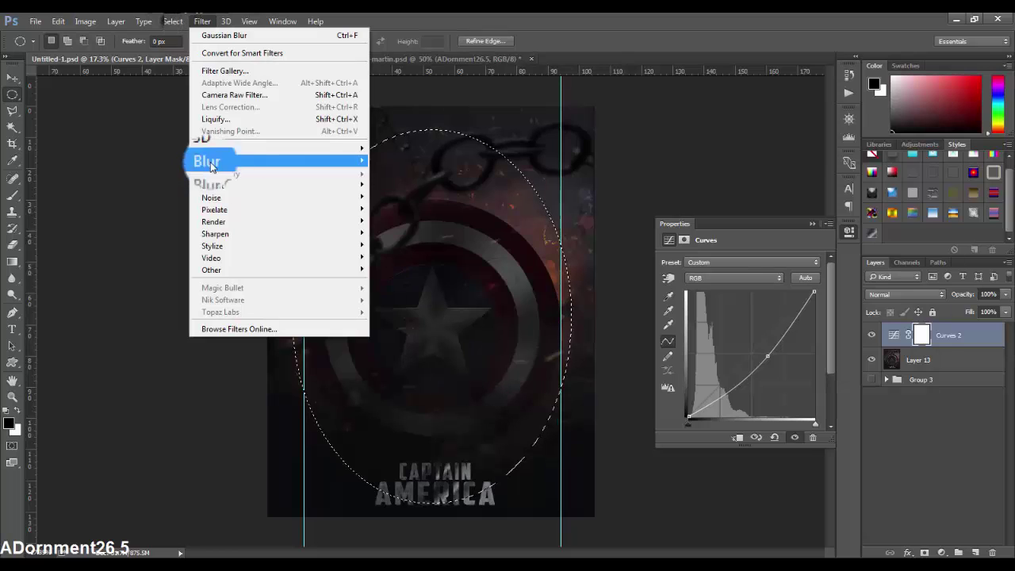
left_click_drag(921, 335, 925, 342)
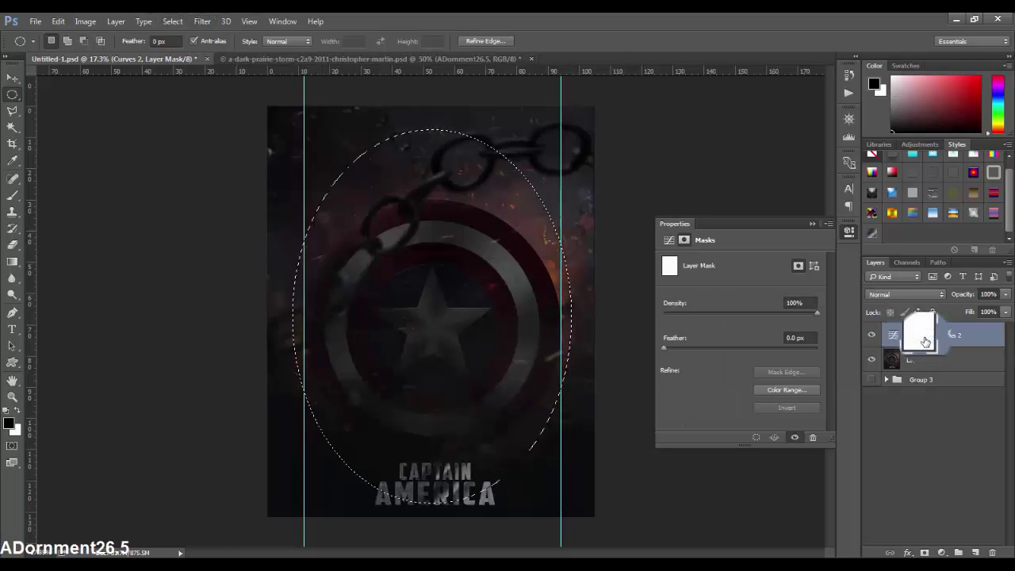
key("alt+BackSpace")
key("ctrl+d")
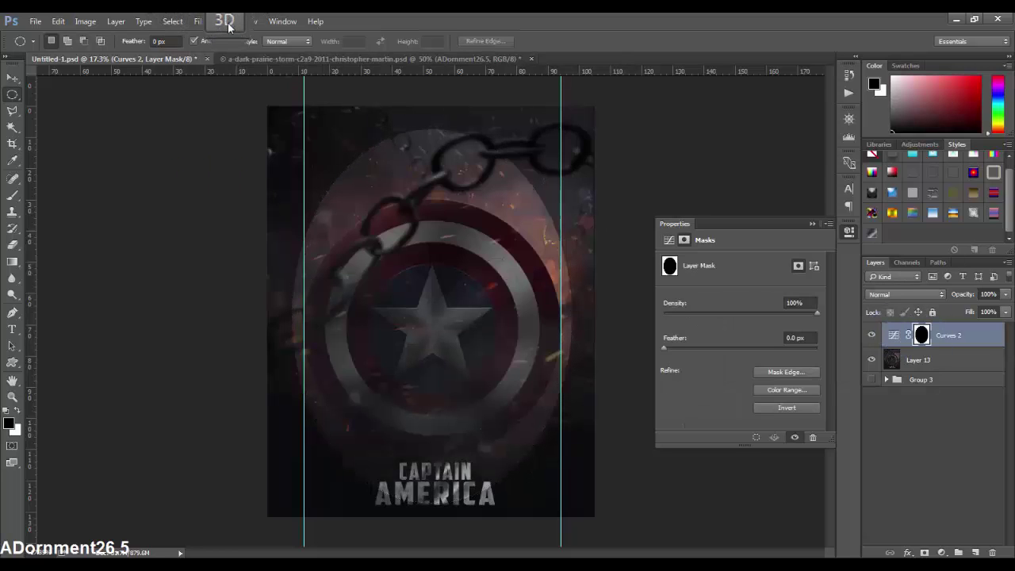
Soften the Curves 2 mask with a heavy Gaussian Blur, then delete the Curves 2 layer.
left_click(202, 21)
mouse_move(208, 161)
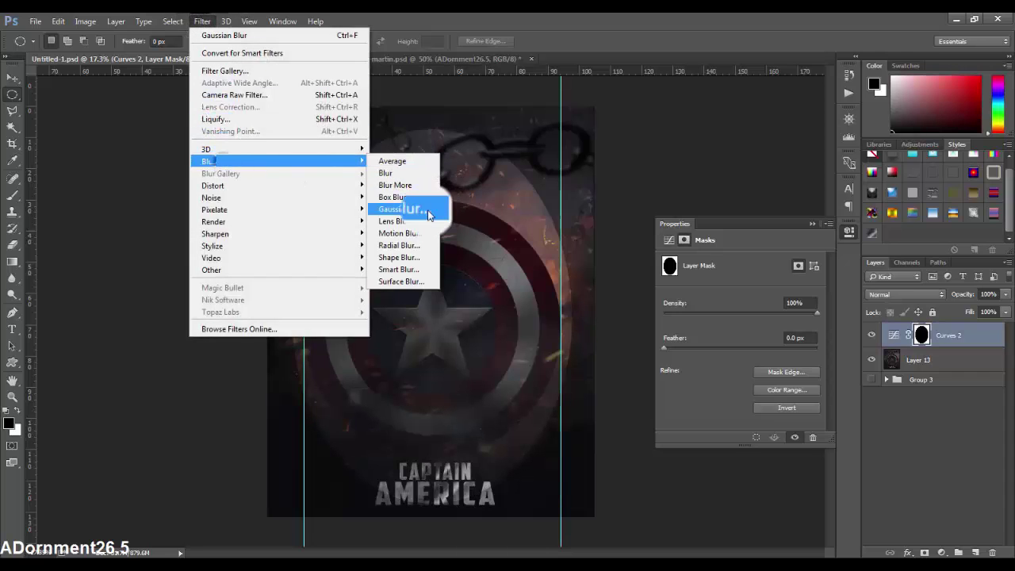
left_click(428, 215)
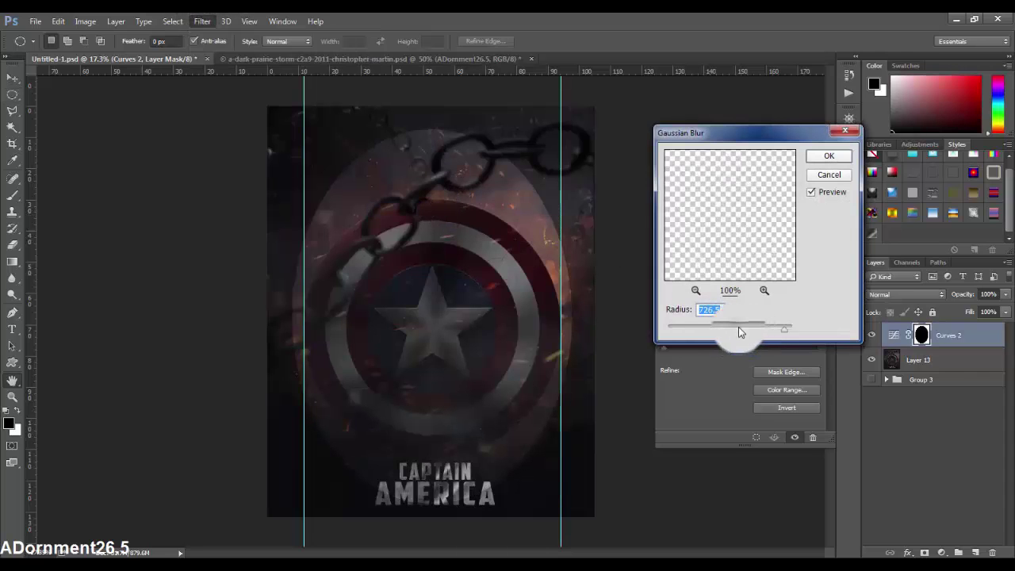
left_click_drag(740, 332, 770, 333)
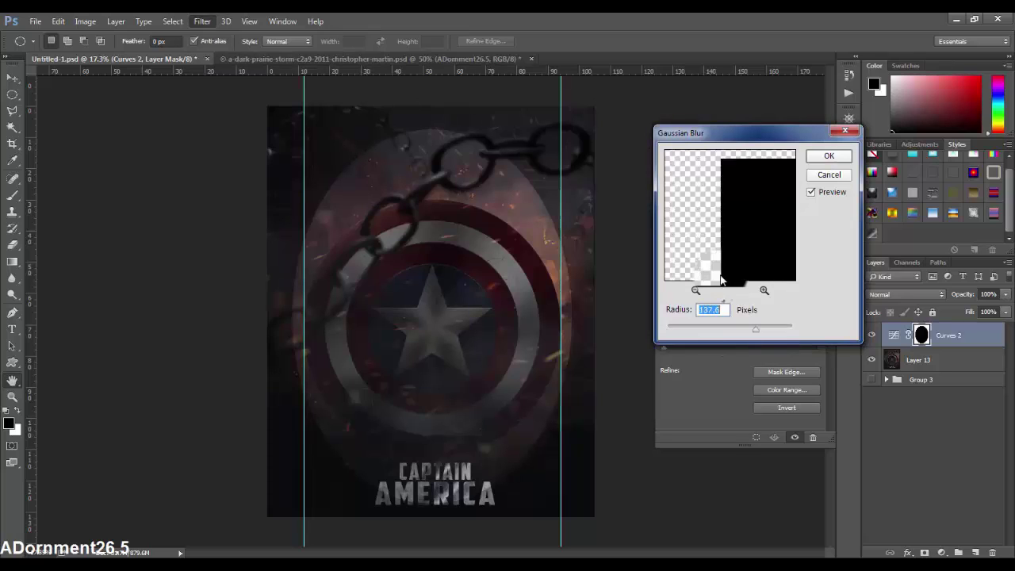
left_click(696, 290)
left_click_drag(755, 327, 778, 332)
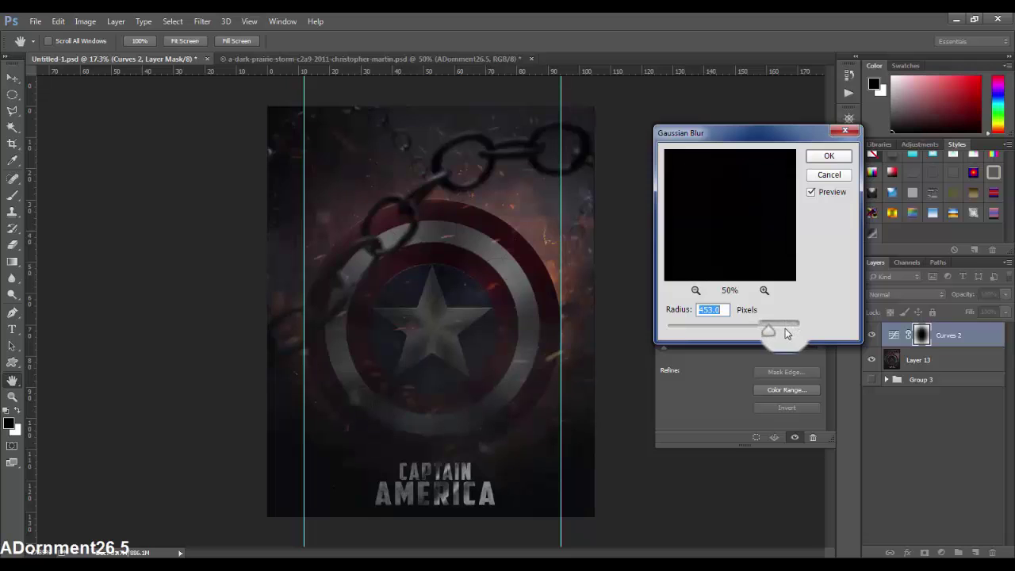
left_click(828, 155)
key("Delete")
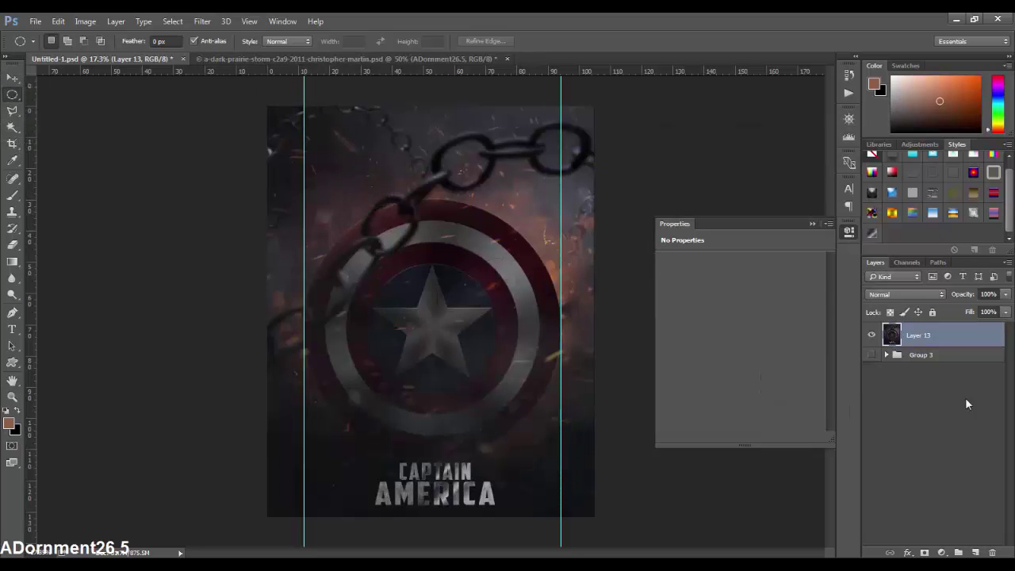
Add a Levels adjustment with RGB input black 9 and white 218.
left_click(941, 553)
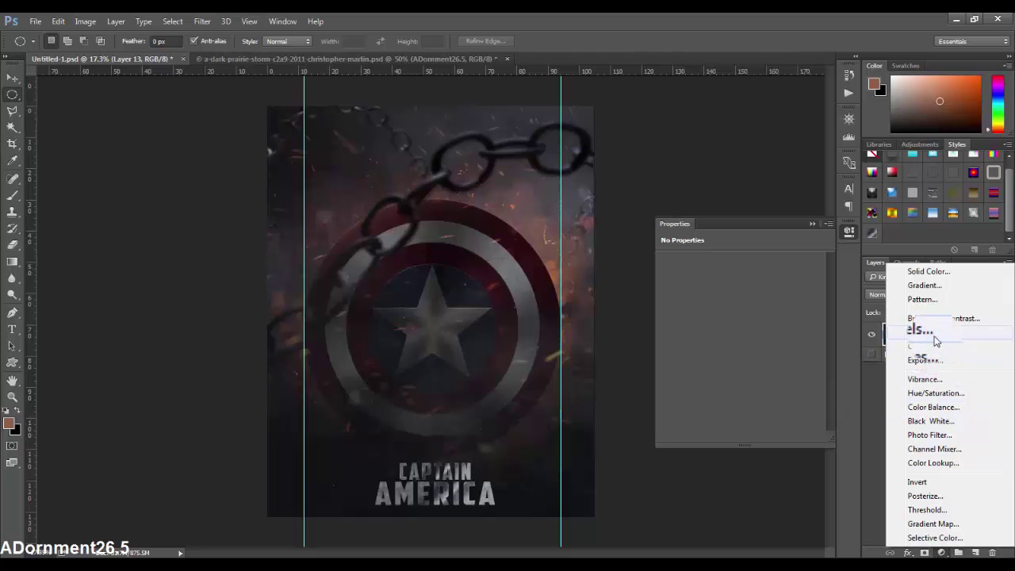
left_click(934, 341)
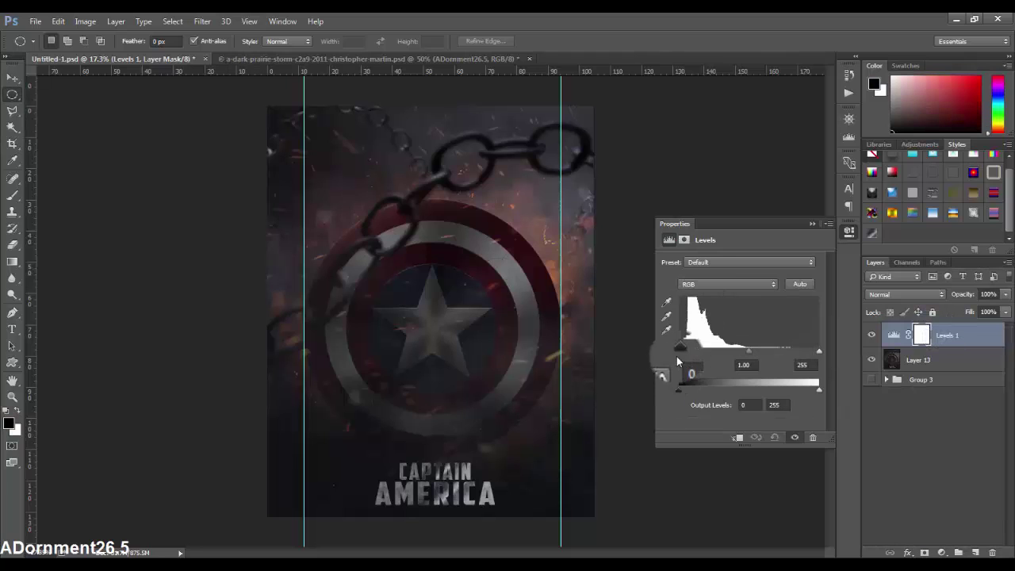
left_click_drag(676, 350, 687, 355)
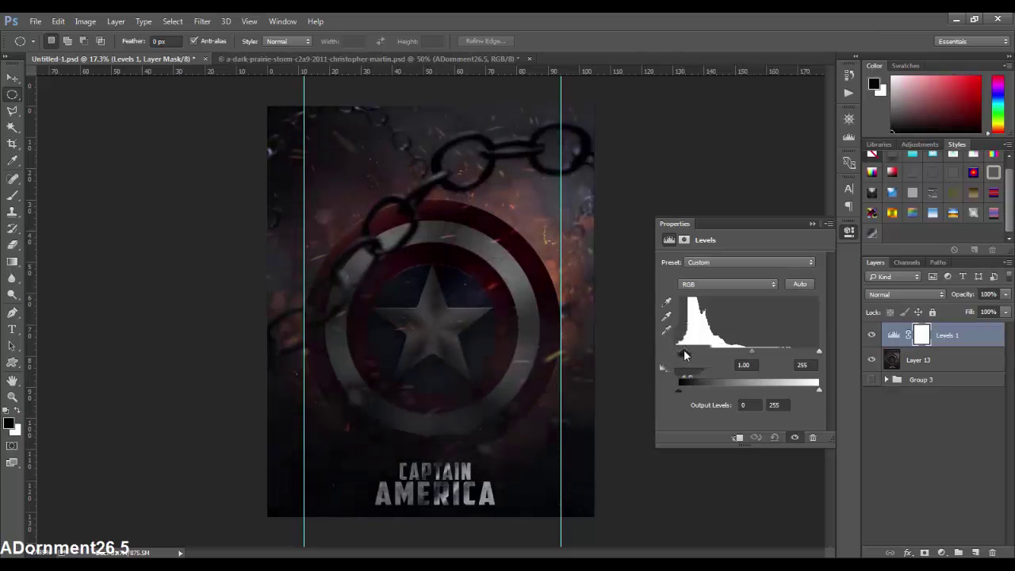
left_click_drag(678, 389, 686, 356)
left_click_drag(819, 351, 793, 349)
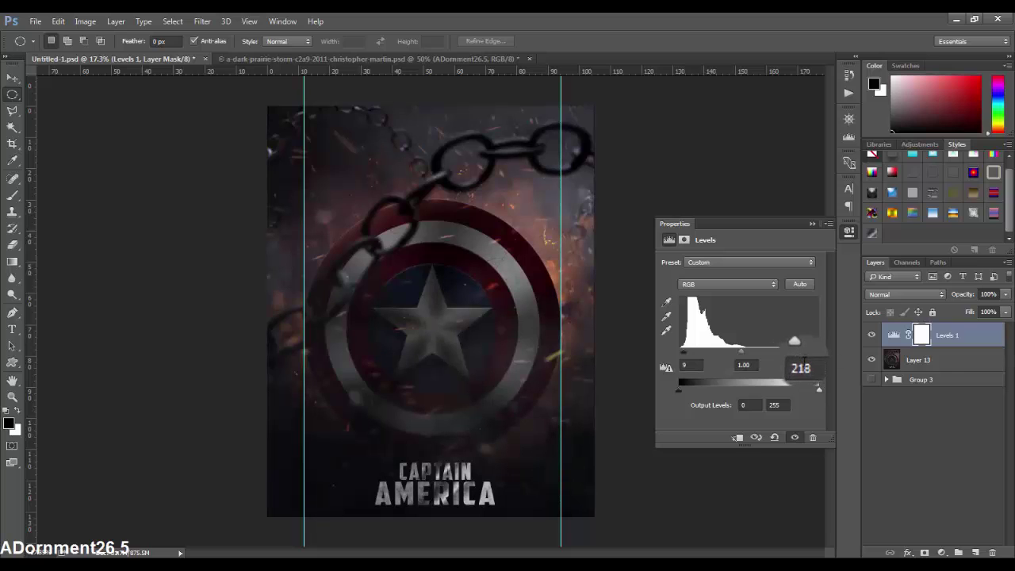
Set the Blue channel to input black 8 and output 7–250, with 79% layer opacity.
left_click(735, 284)
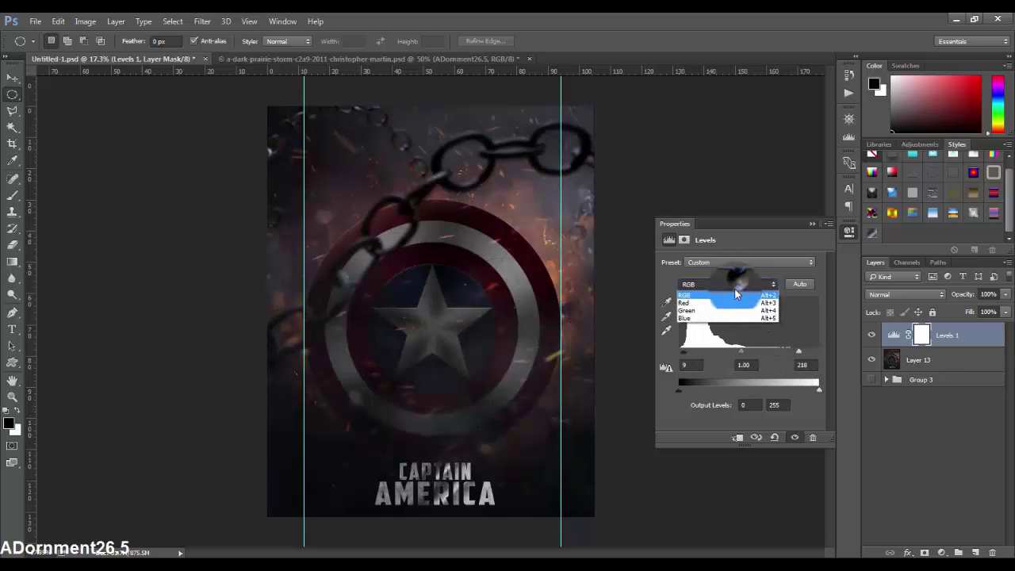
left_click(713, 318)
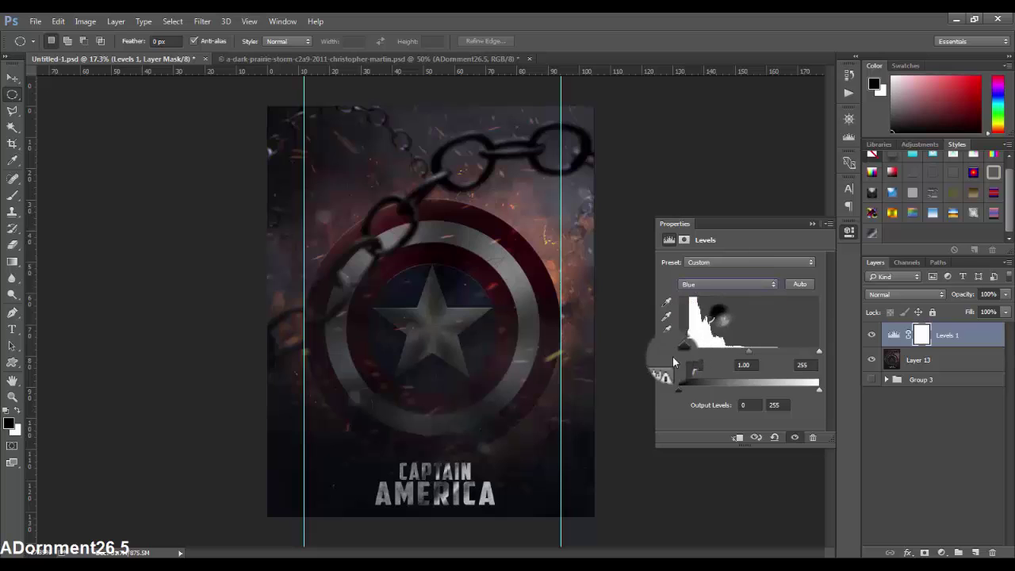
left_click_drag(678, 390, 683, 395)
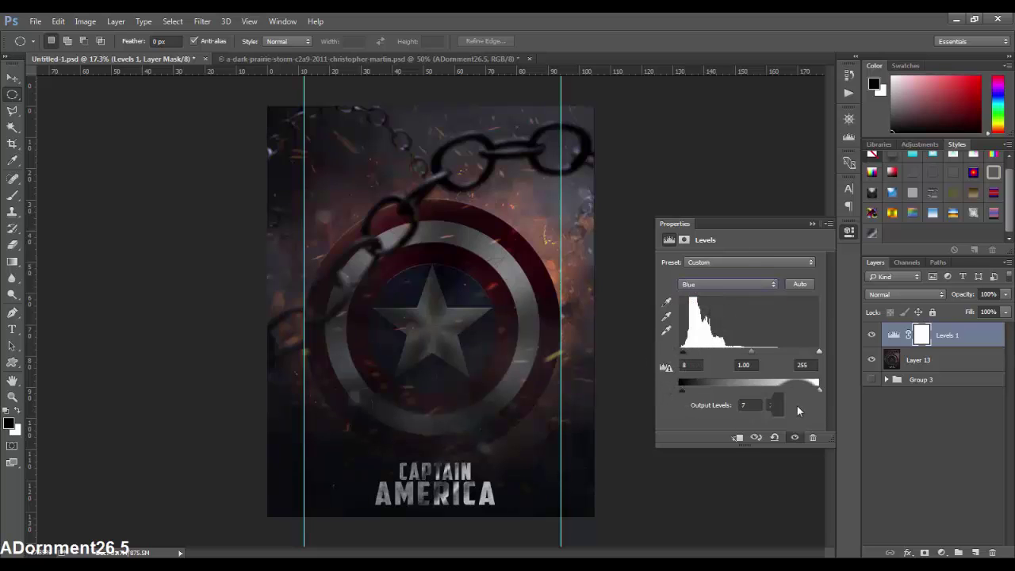
left_click_drag(819, 389, 816, 390)
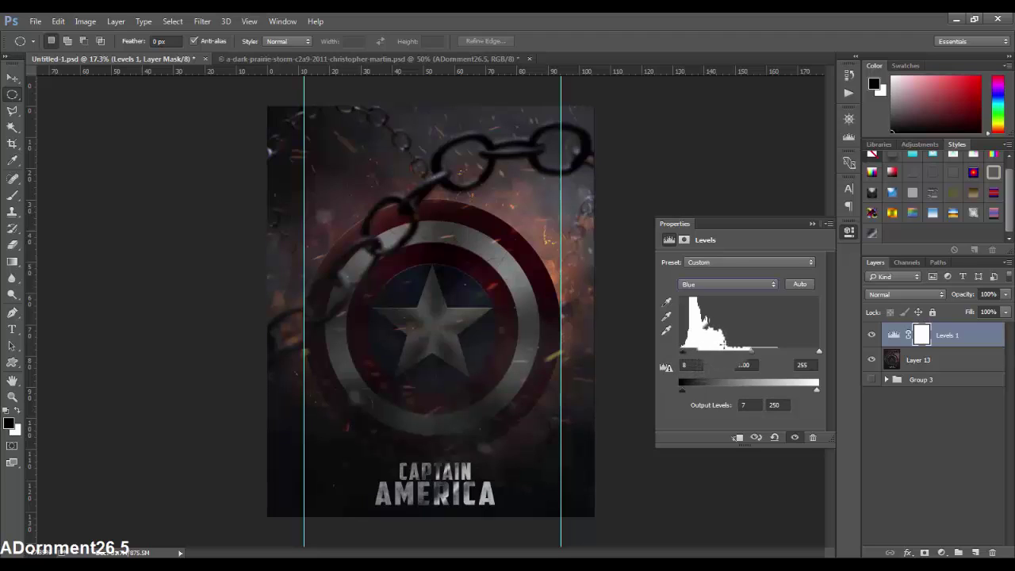
left_click(730, 284)
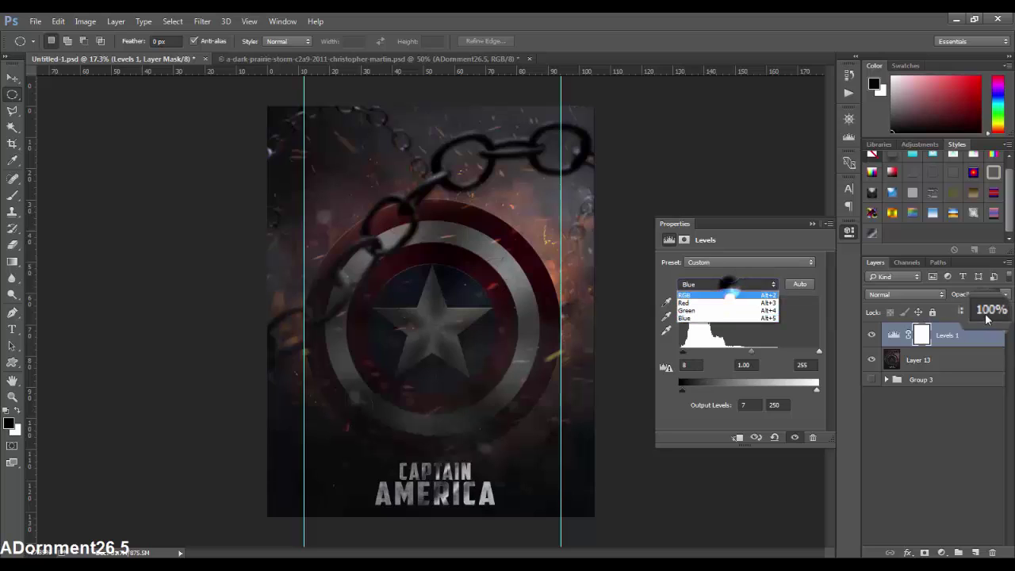
left_click(966, 295)
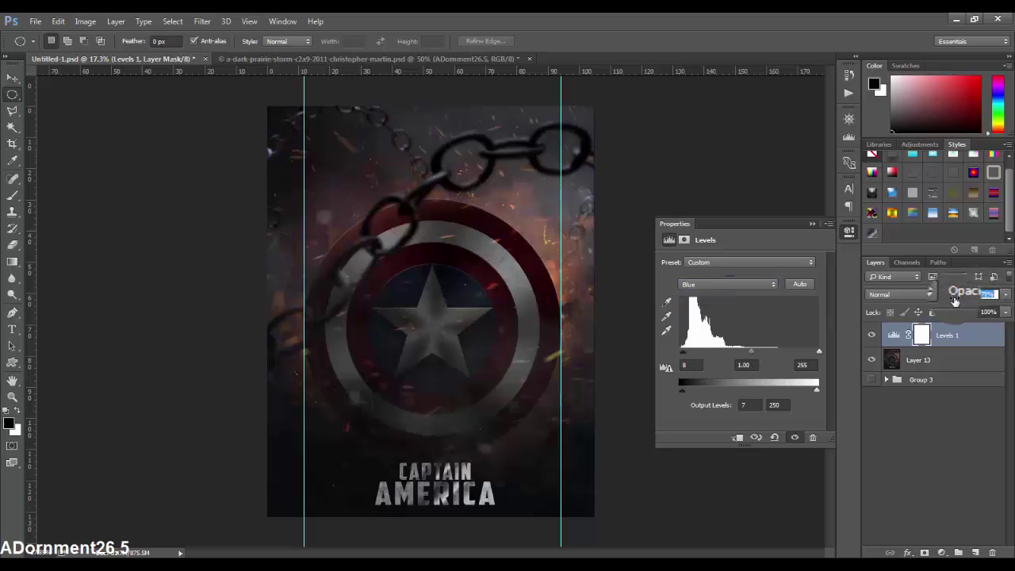
left_click_drag(960, 301, 956, 300)
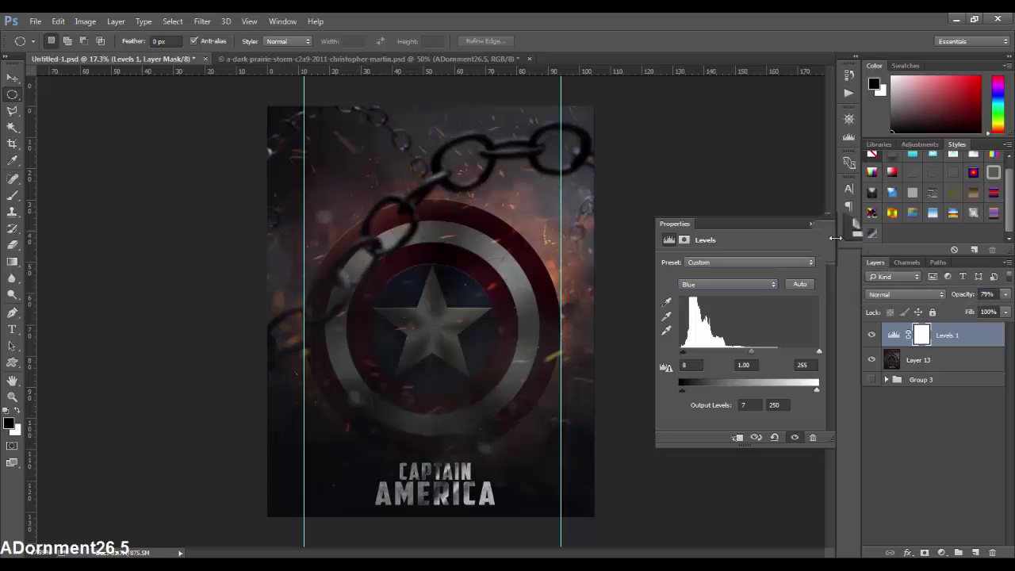
left_click(812, 223)
Remove the left and right vertical guides from the poster with the Move tool.
left_click(11, 79)
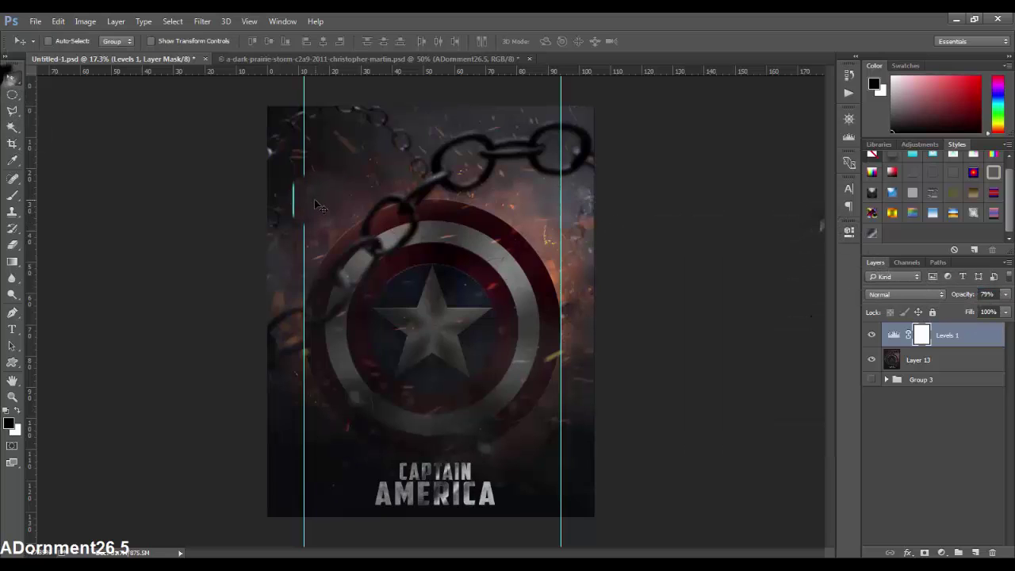
left_click_drag(303, 198, 38, 199)
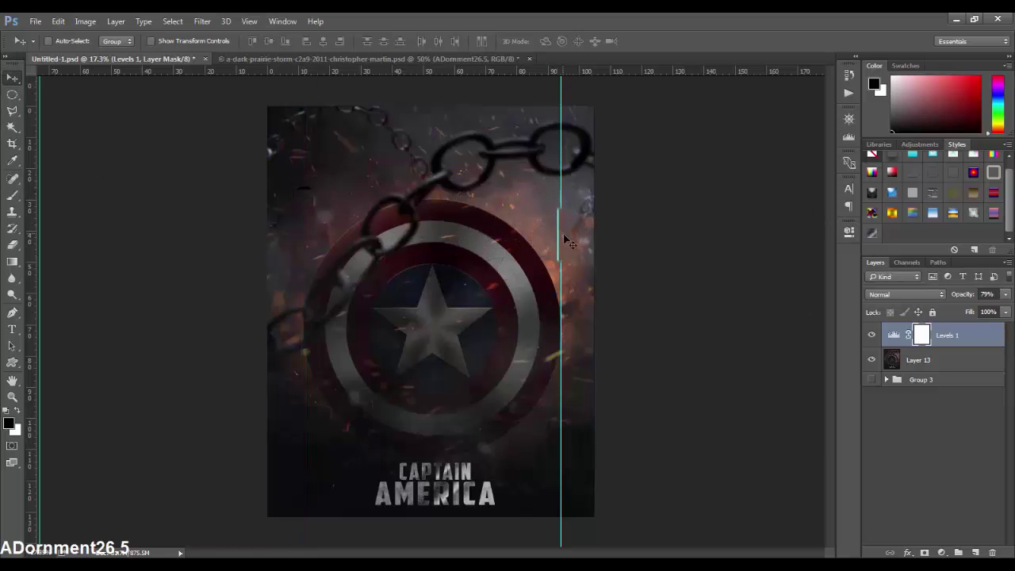
left_click_drag(560, 233, 991, 278)
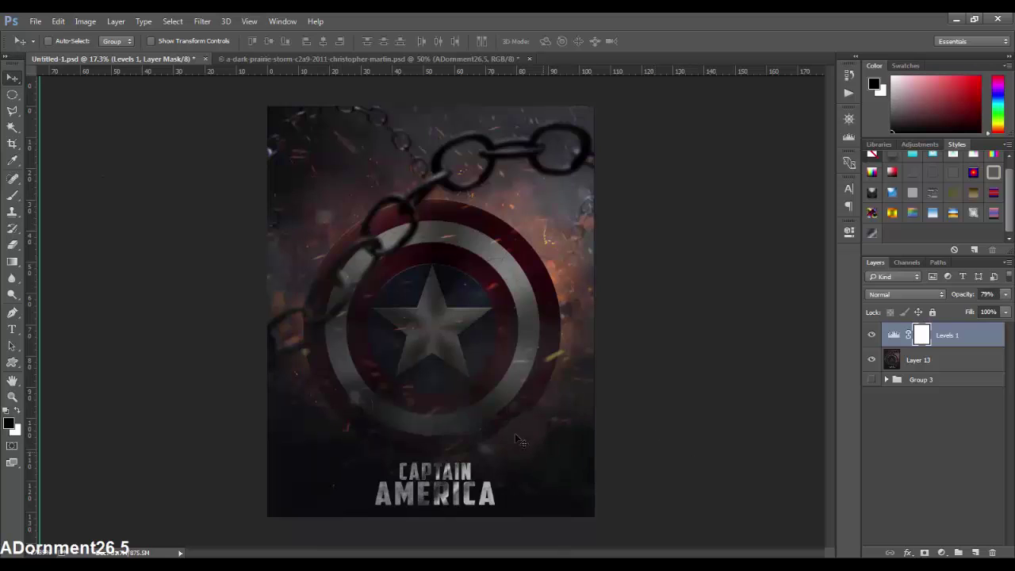
Lower the Levels 1 adjustment layer's opacity to 77%.
key("alt")
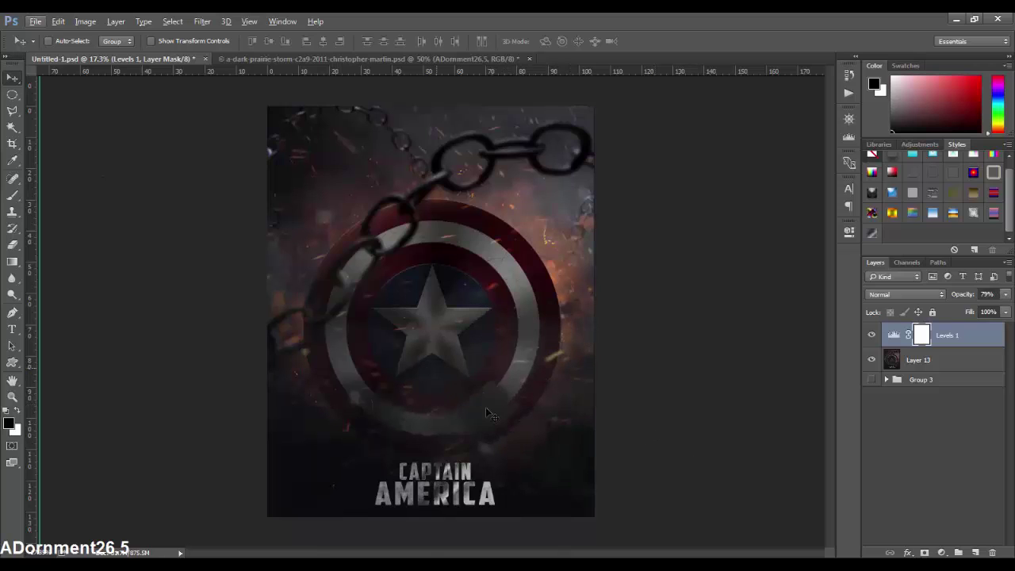
left_click_drag(906, 334, 874, 338)
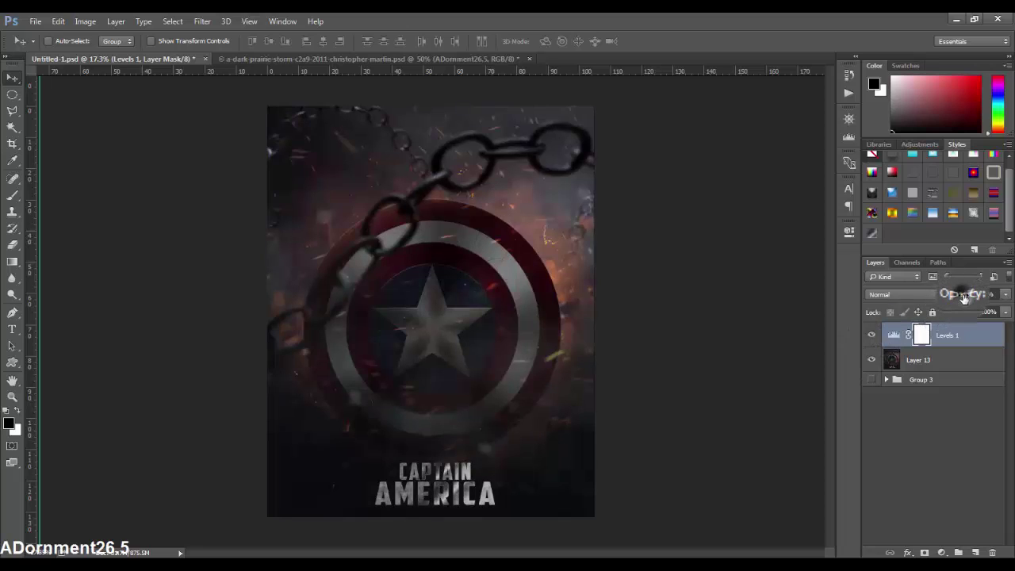
left_click_drag(964, 297, 966, 299)
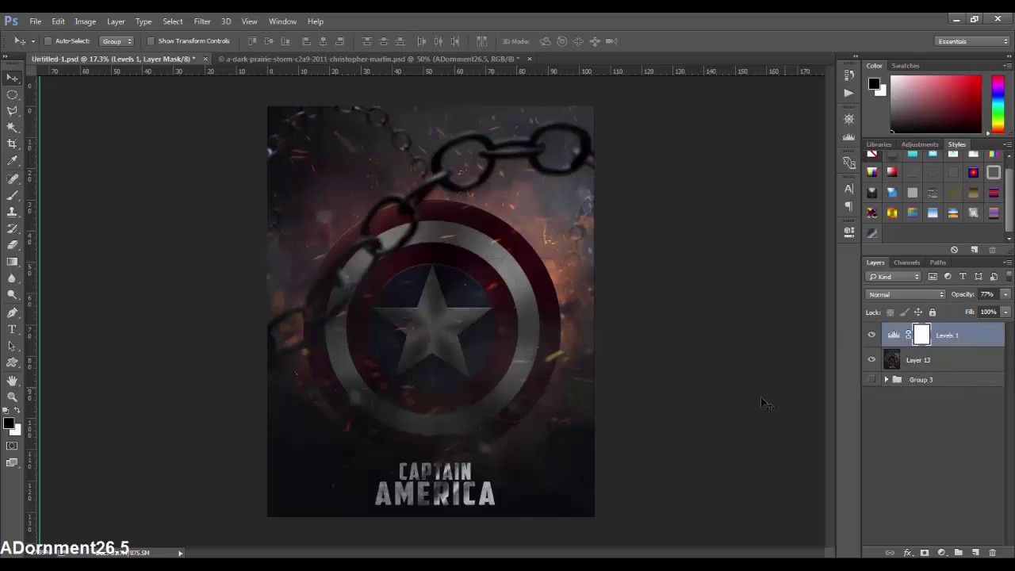
key("alt")
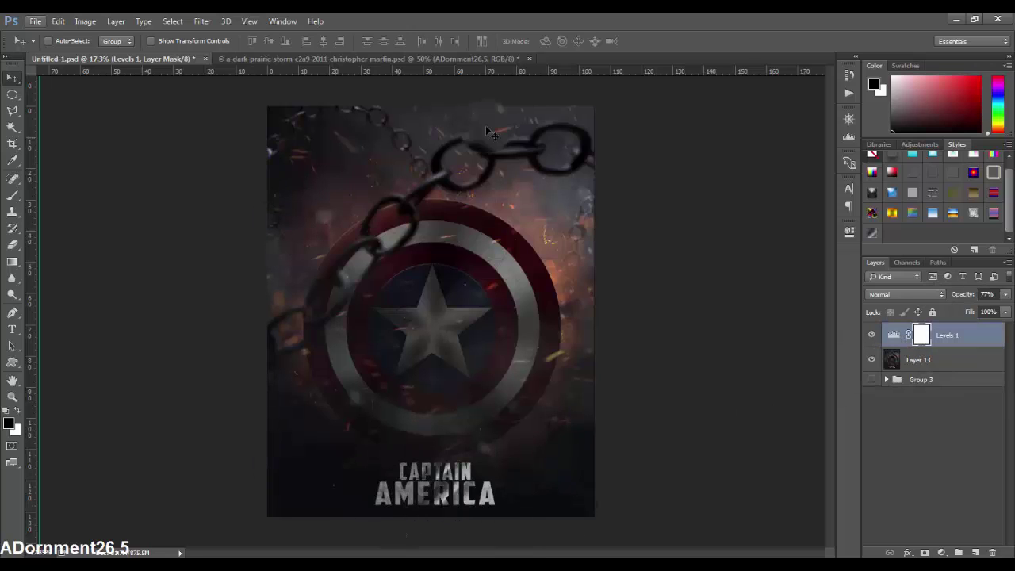